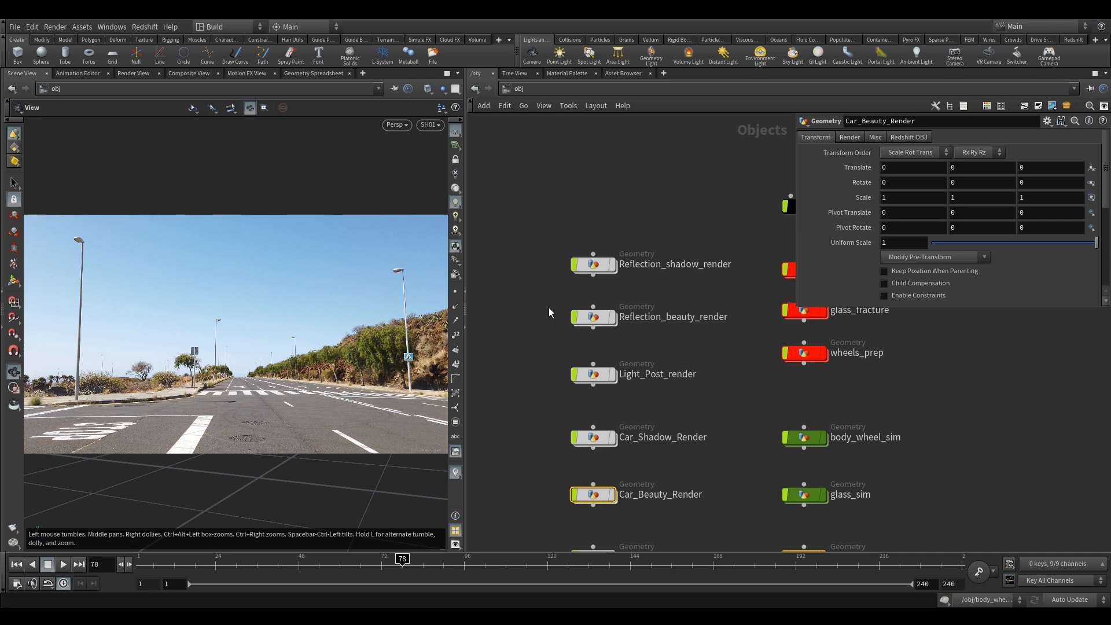
- Turn off Primary Ray Visible in the Redshift visibility settings of Reflection_beauty_render
left_click(601, 319)
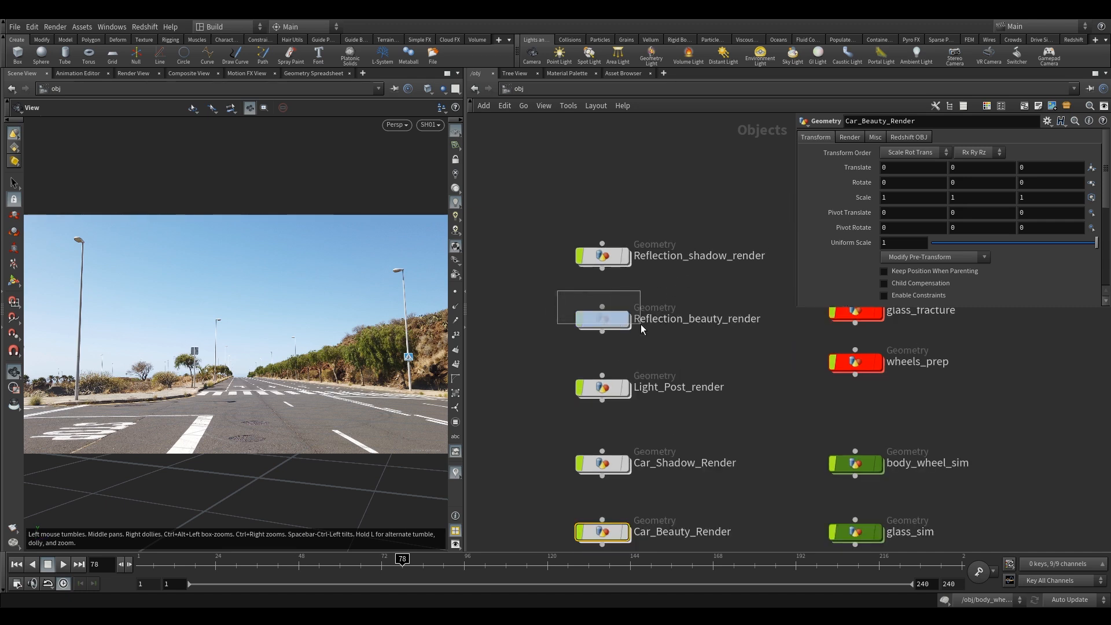
left_click(925, 138)
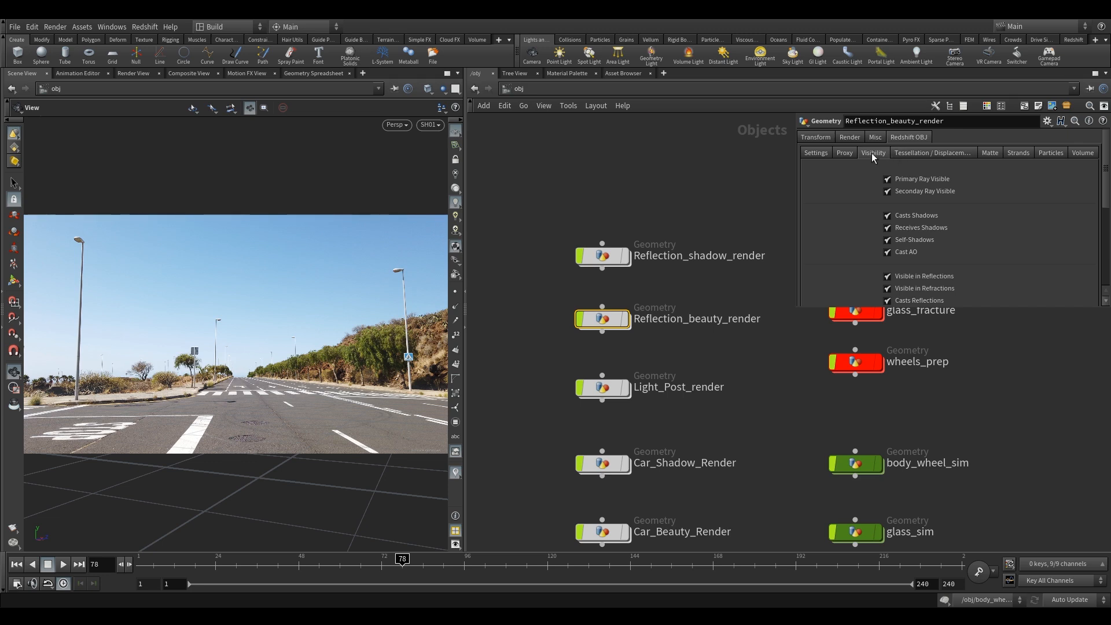
left_click(906, 179)
middle_click_drag(722, 195, 678, 207)
- Check the material node inside Reflection_beauty_render and the render material assigned to Reflection_shadow_render
mouse_move(558, 332)
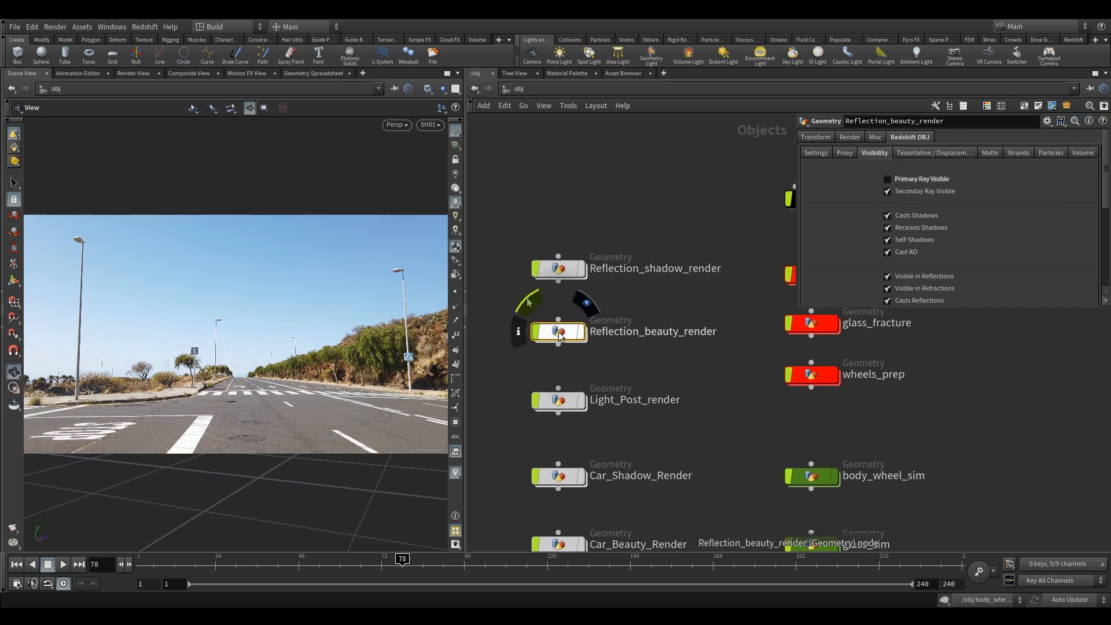
double_click(557, 334)
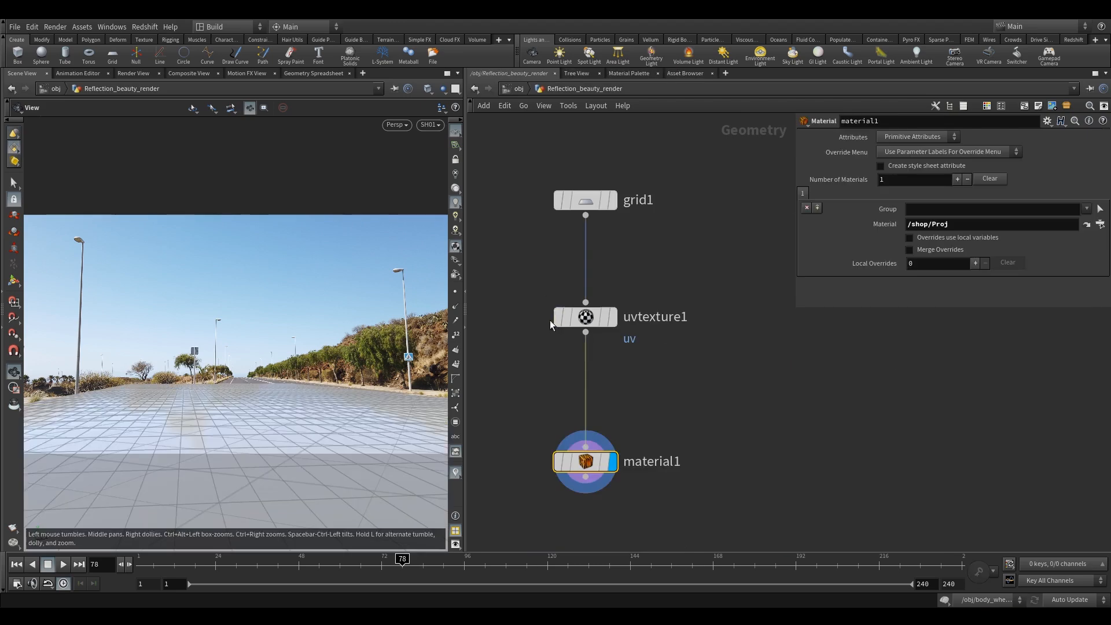
left_click(518, 89)
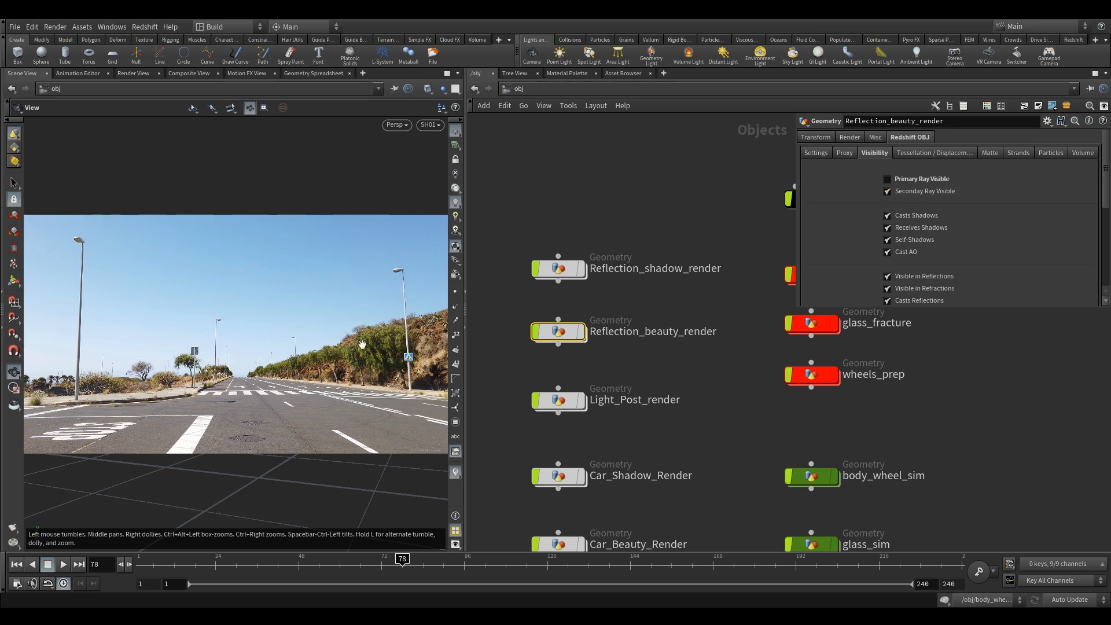
middle_click_drag(708, 216, 743, 230)
left_click_drag(582, 230, 637, 298)
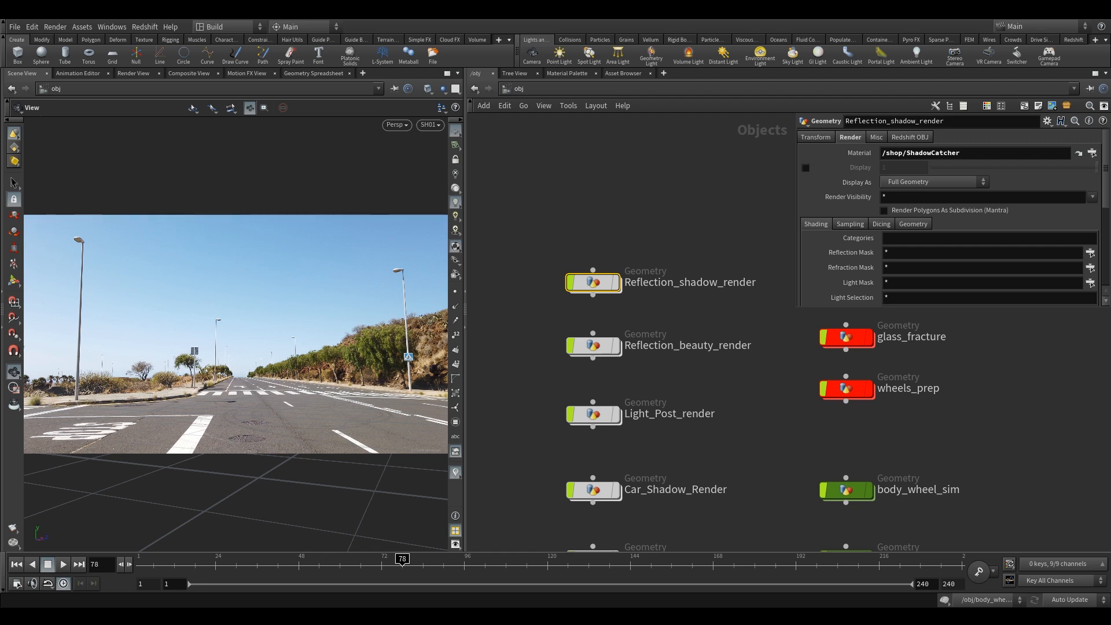
- Enable Mesh Deformations Blur From Velocity Attribute for Car_Shadow_Render, Car_Beauty_Render and Glass_Beauty_Render together
middle_click_drag(665, 455, 673, 271)
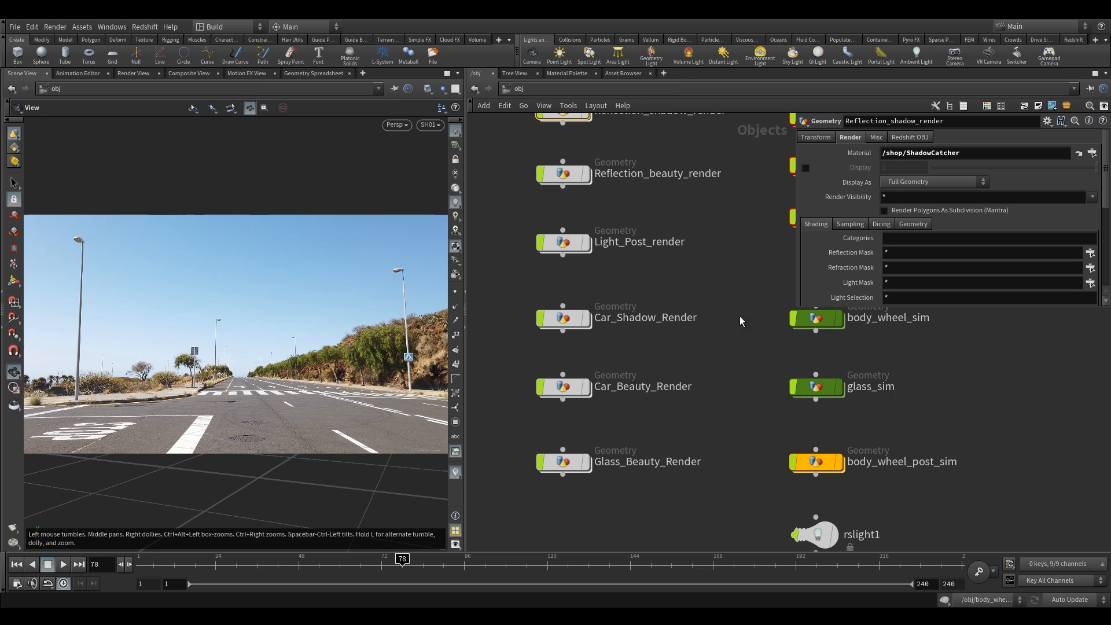
left_click_drag(510, 294, 648, 491)
left_click_drag(508, 292, 640, 498)
left_click(906, 137)
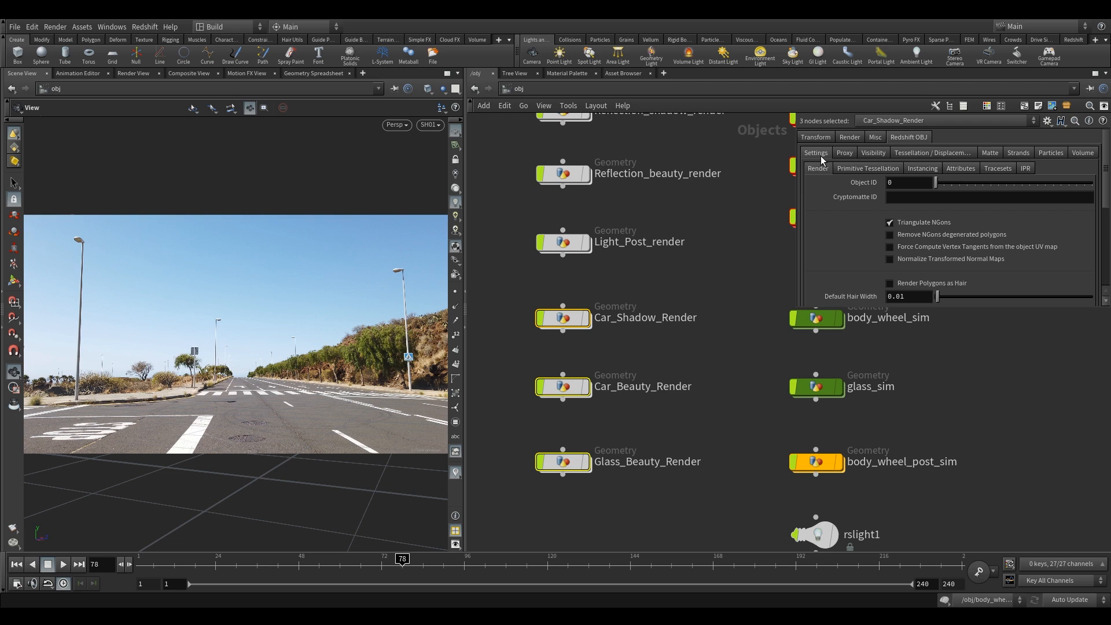
scroll(904, 238, "down", 2)
scroll(912, 255, "down", 3)
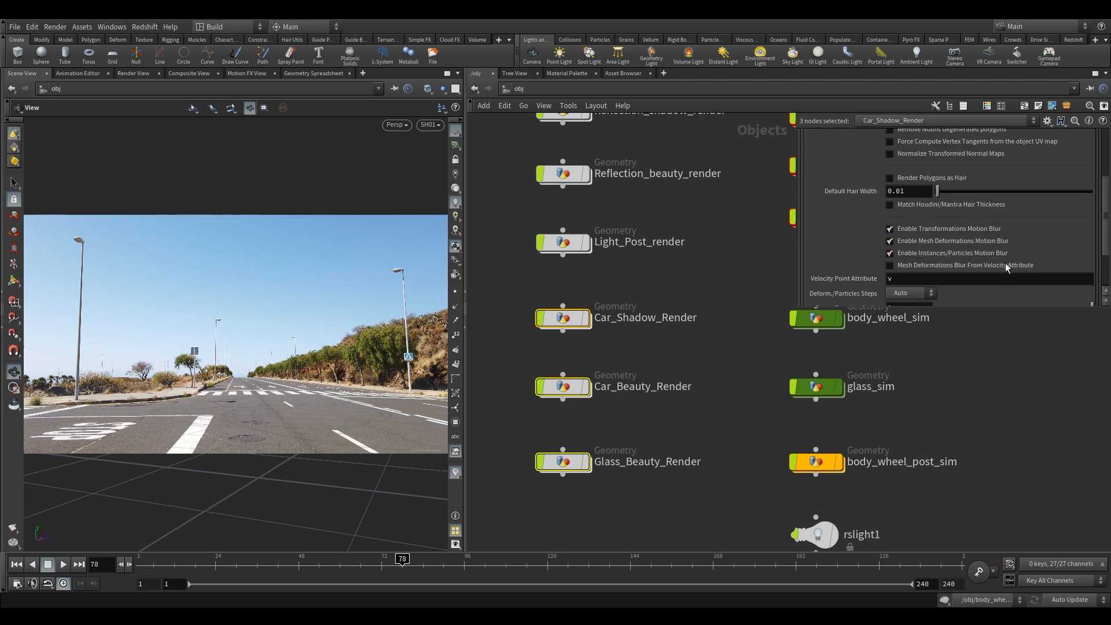
left_click(935, 266)
left_click_drag(538, 334, 654, 491)
- Colour all six render geometry nodes pink in the network
left_click(508, 190)
key("h")
left_click_drag(515, 182, 592, 380)
key("c")
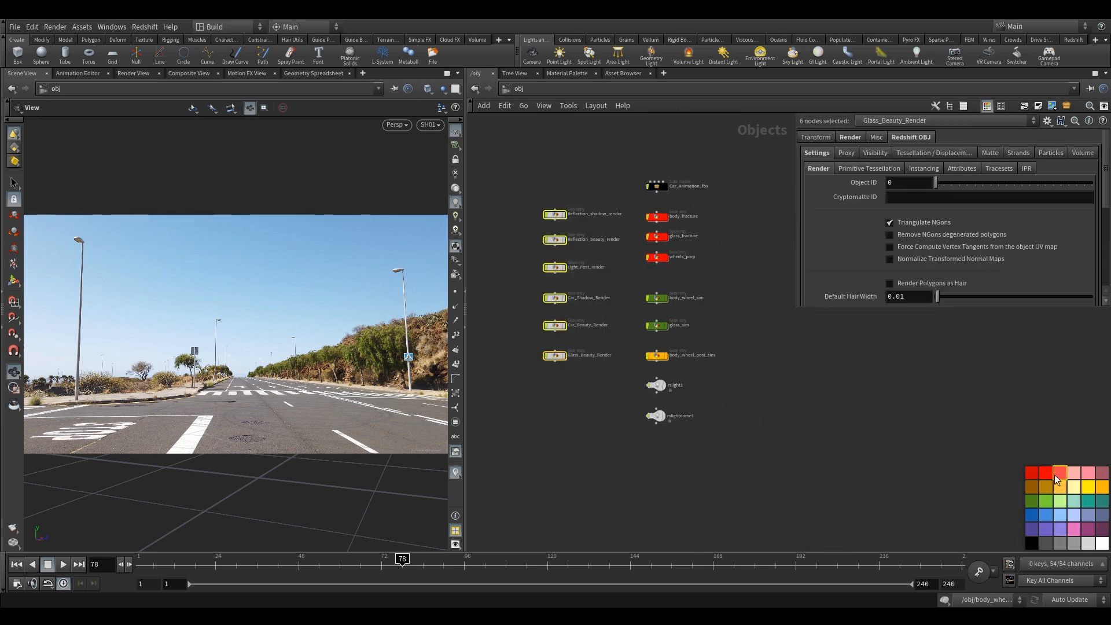
left_click(1045, 529)
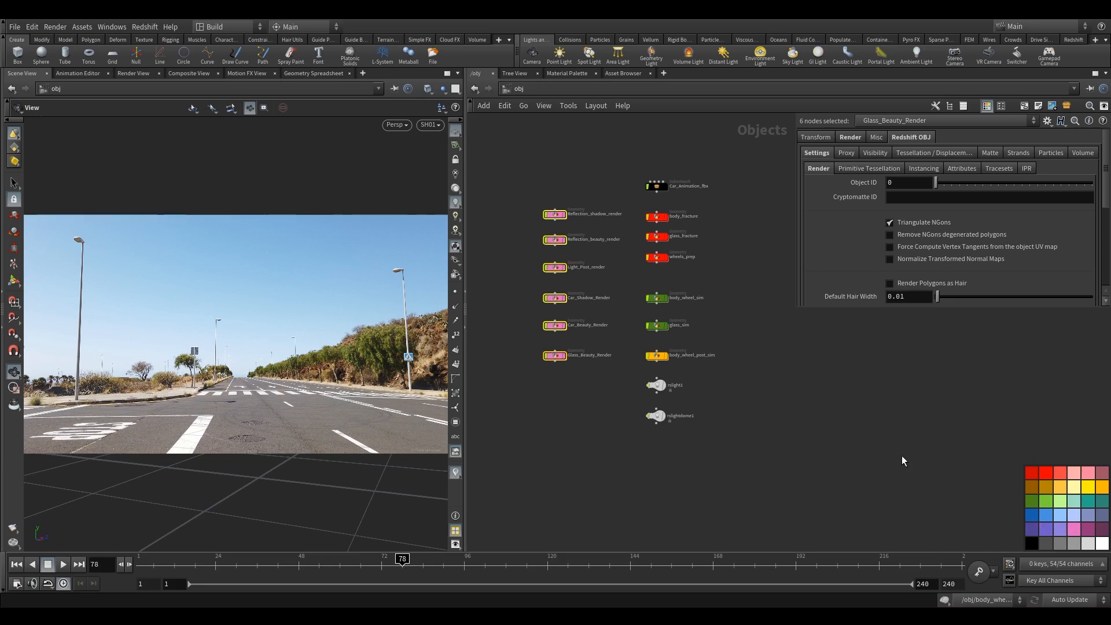
key("c")
- Change the node shape of all six render nodes to the jagged-edged oval
left_click_drag(509, 158, 616, 375)
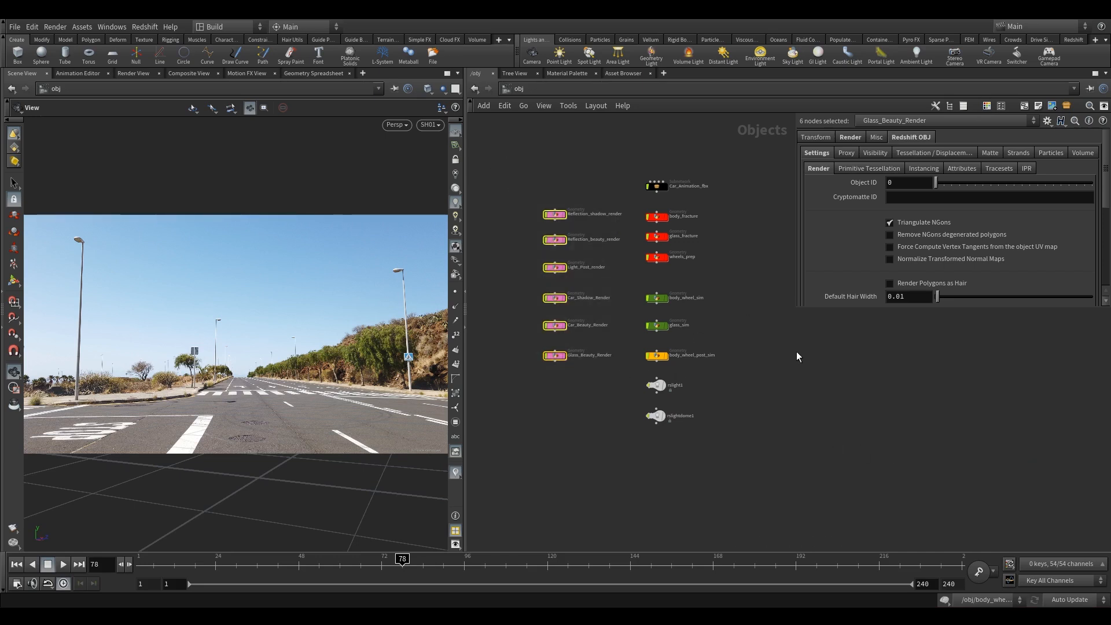
left_click(1000, 107)
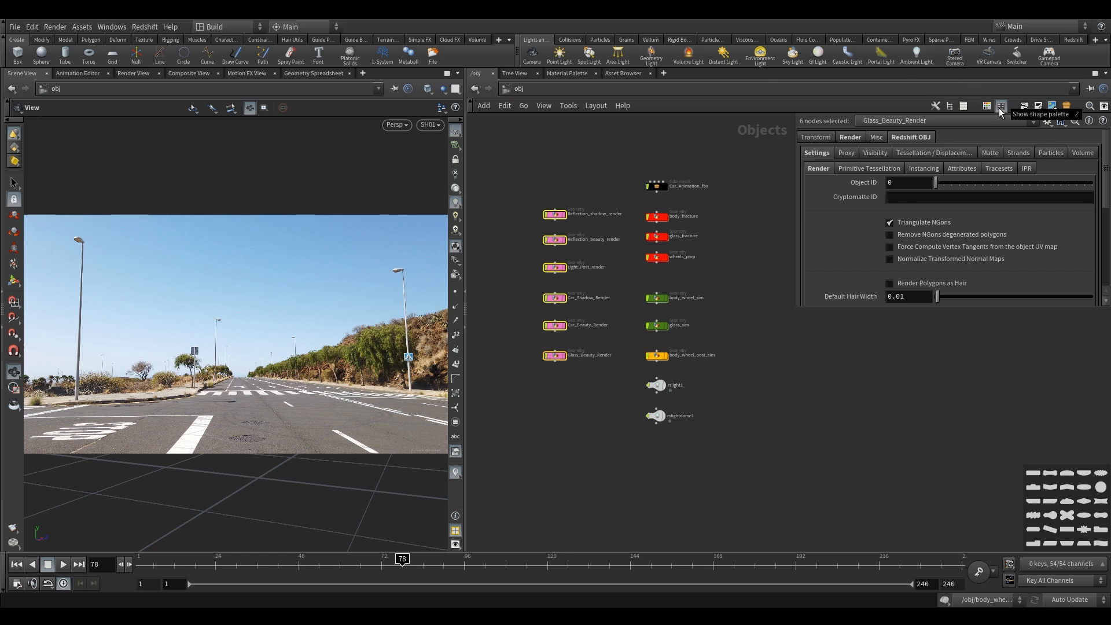
left_click_drag(870, 383, 866, 377)
key("z")
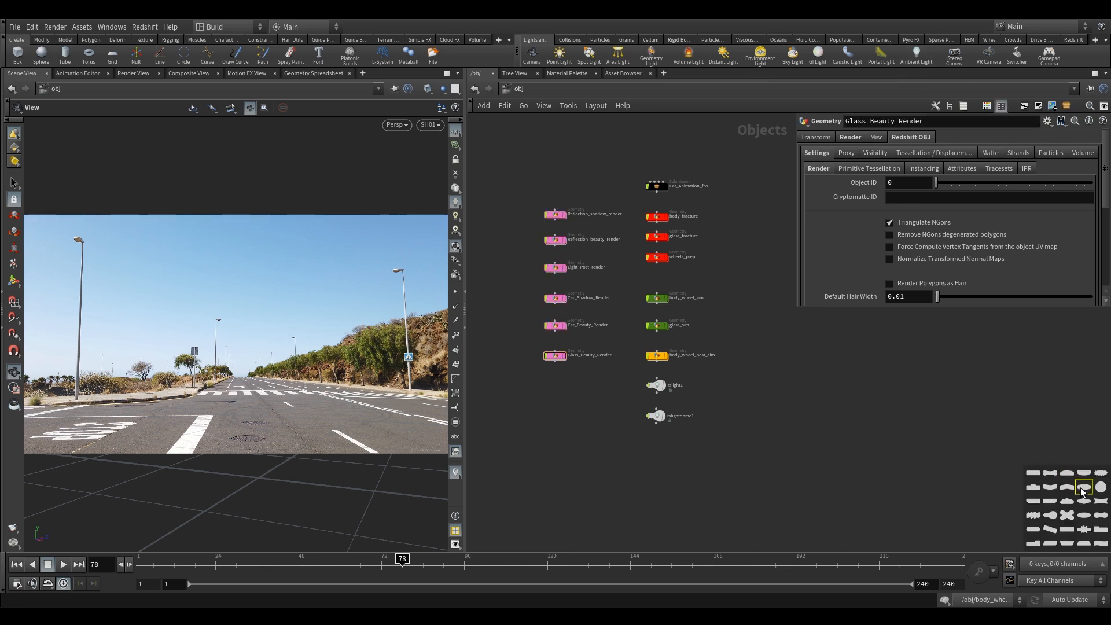
left_click_drag(519, 182, 612, 398)
left_click(1099, 475)
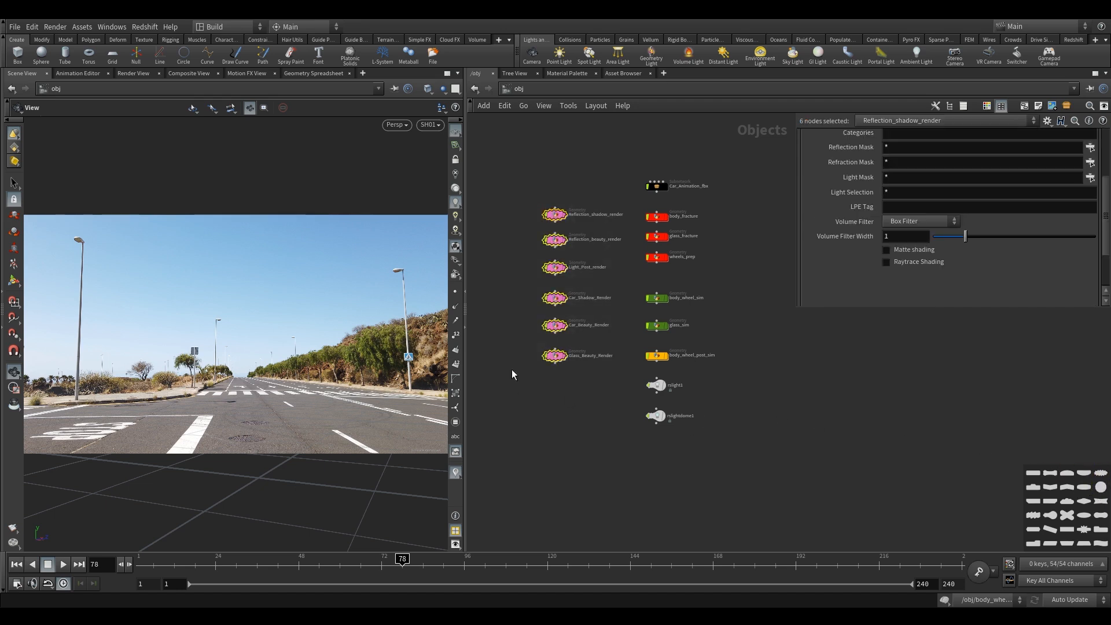
- Enclose the six render nodes in a network box titled "render"
scroll(520, 325, "up", 3)
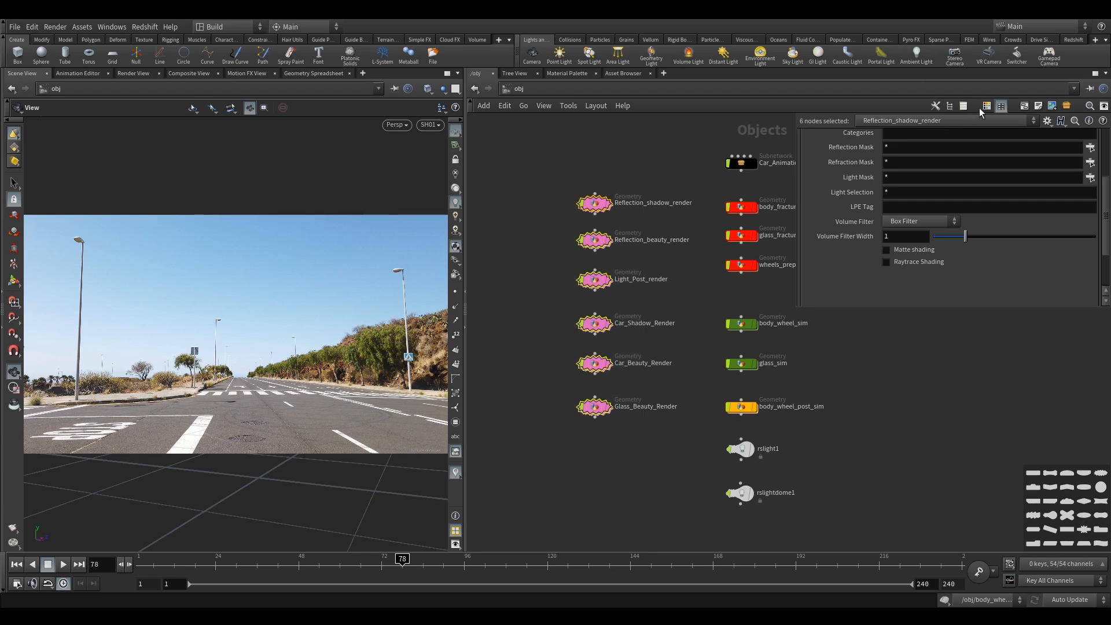
key("shift+o")
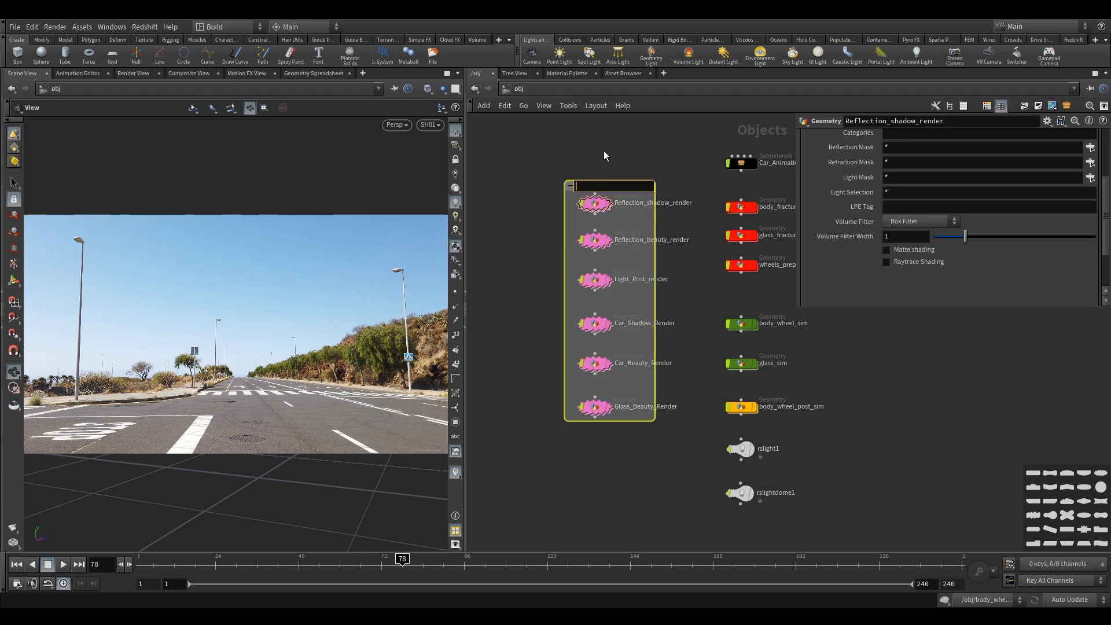
type("render")
key("Return")
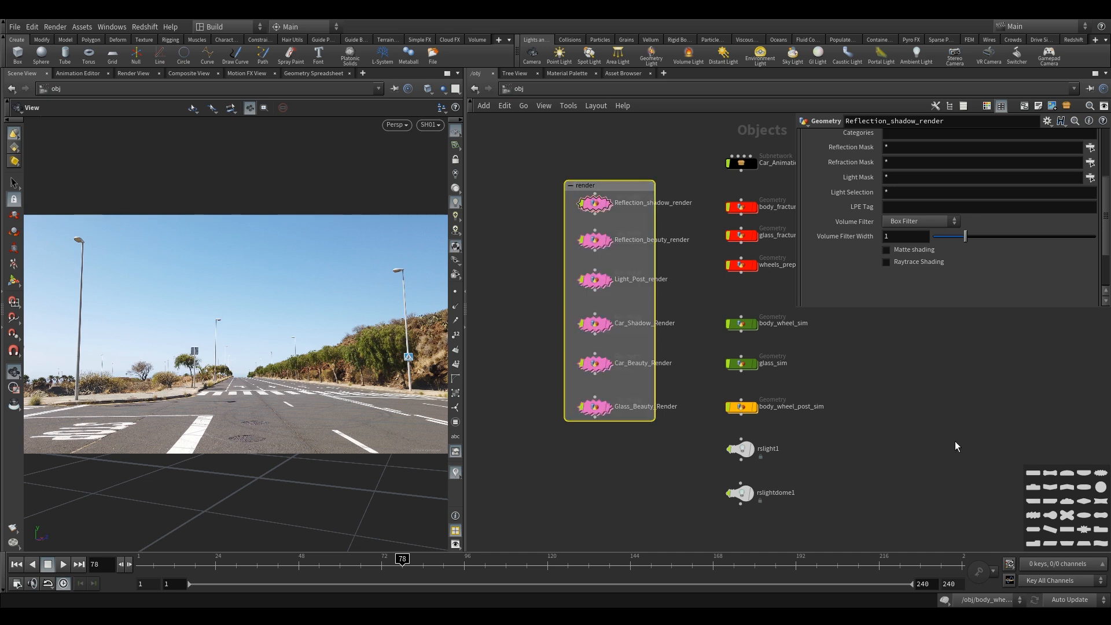
- Colour the network box around the render nodes black
key("c")
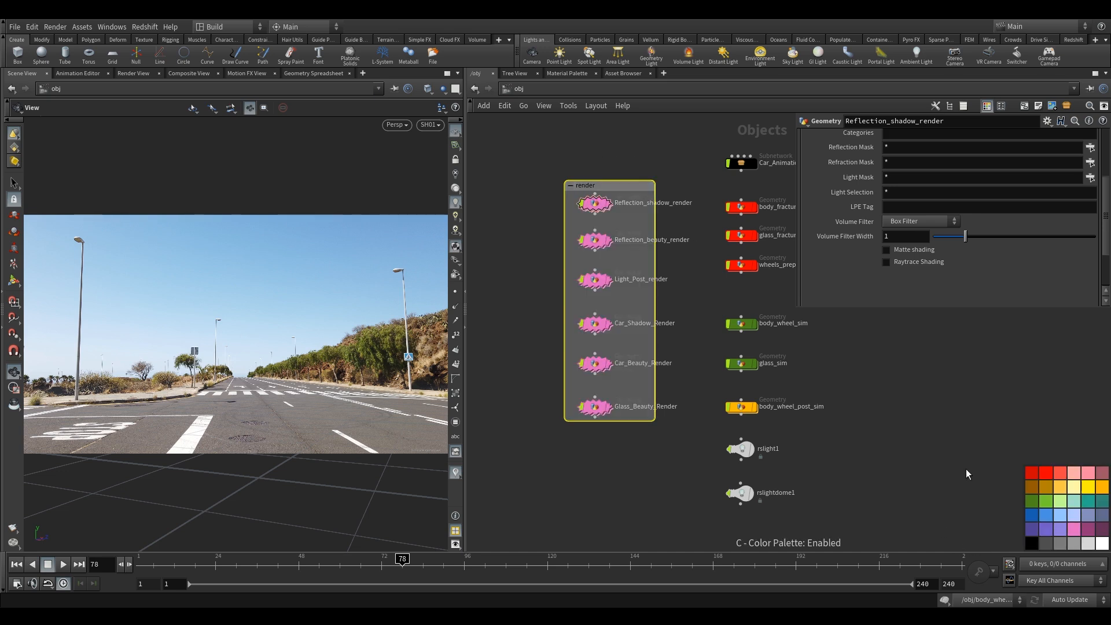
left_click(1074, 473)
key("c")
left_click(604, 183)
key("c")
left_click(1031, 541)
key("c")
left_click(793, 341)
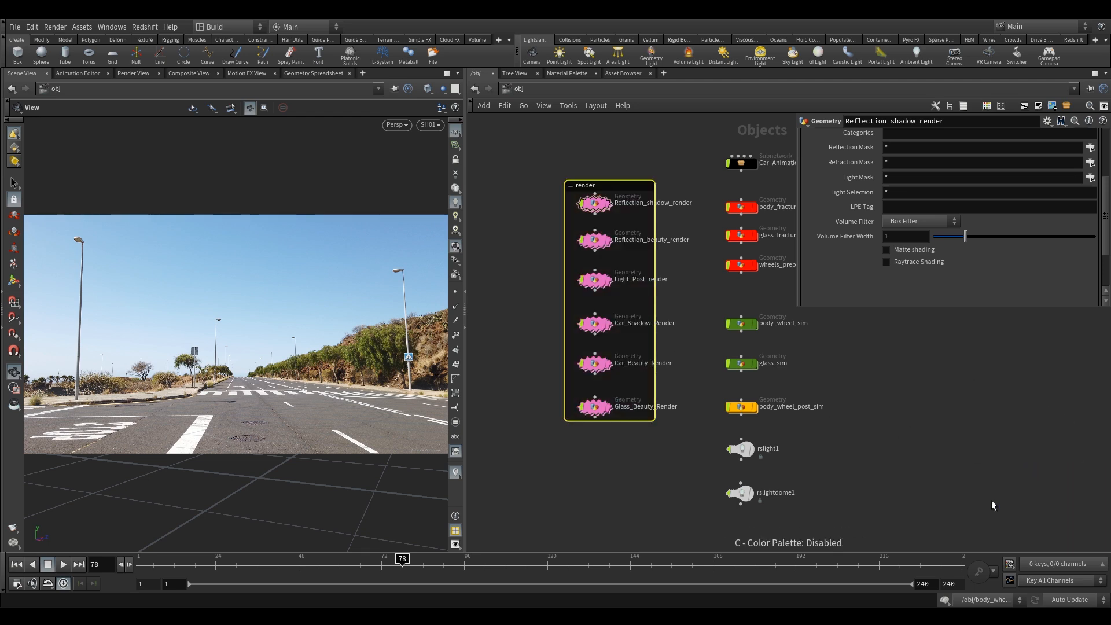
- Switch the network view from the object level to the out network
scroll(556, 193, "up", 2)
left_click(558, 85)
left_click(590, 149)
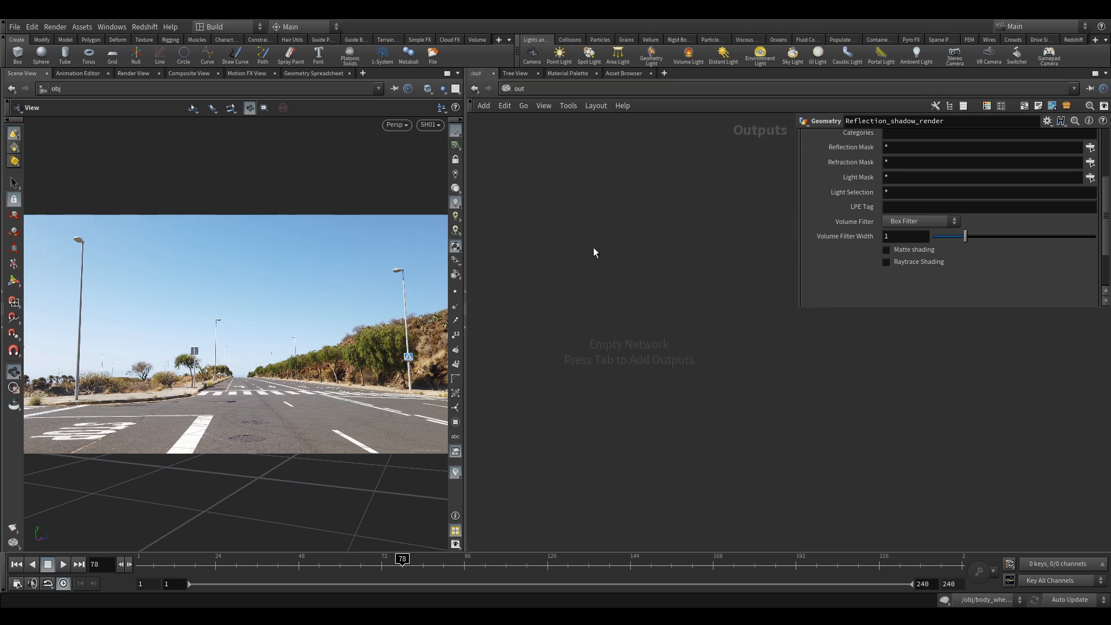
key("Tab")
type("red")
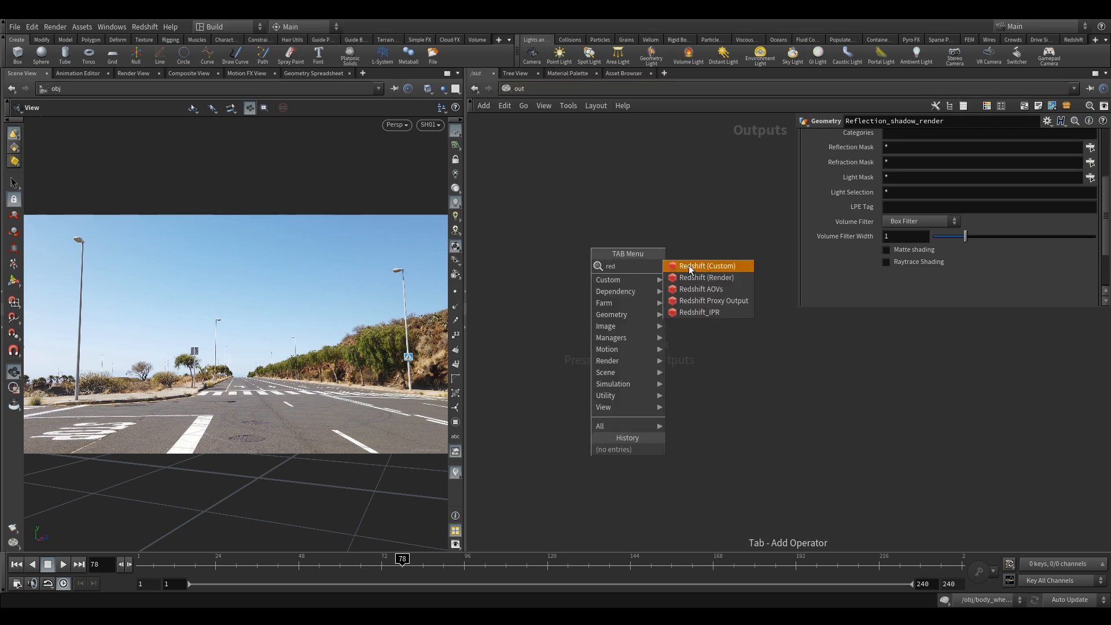
left_click(688, 265)
left_click(610, 283)
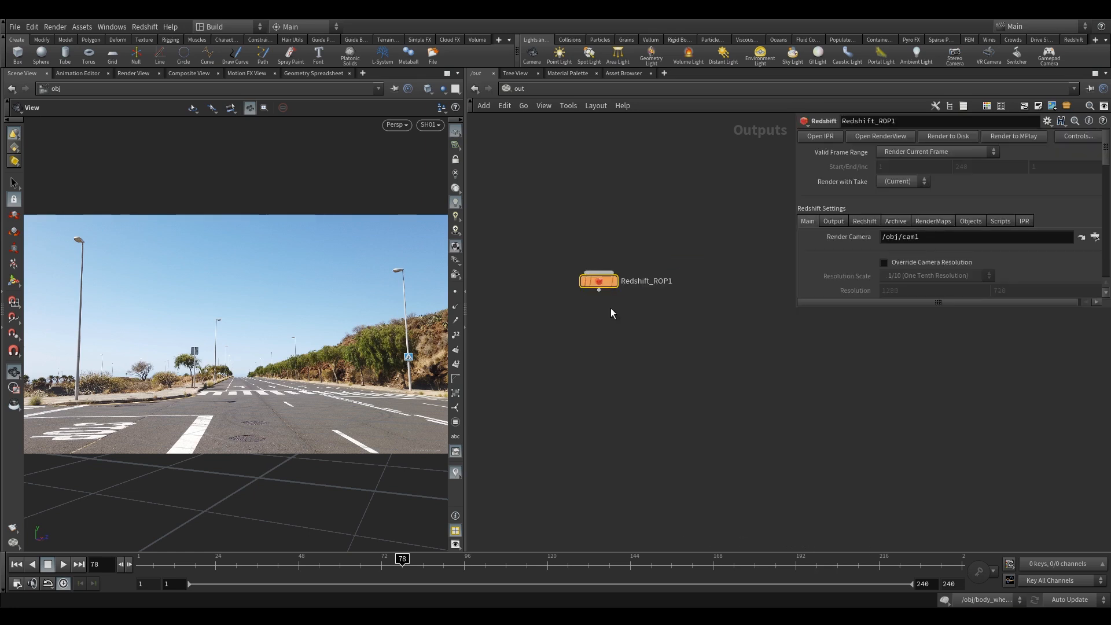
key("Delete")
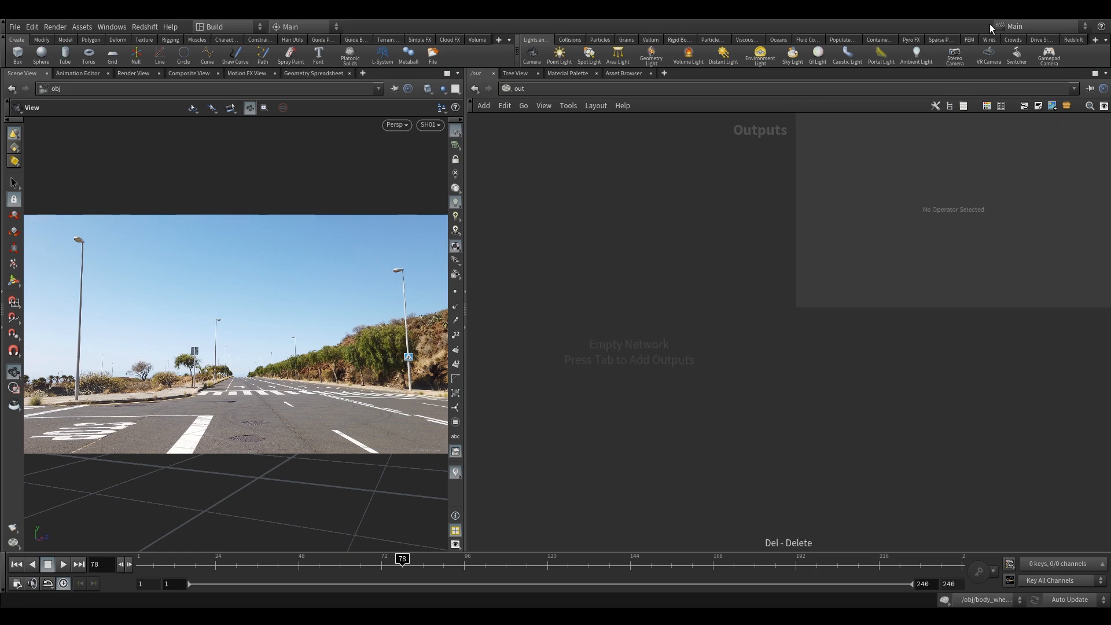
- Create the Redshift ROP and IPR output nodes together and line them up vertically with the ROP above the IPR
left_click(1072, 40)
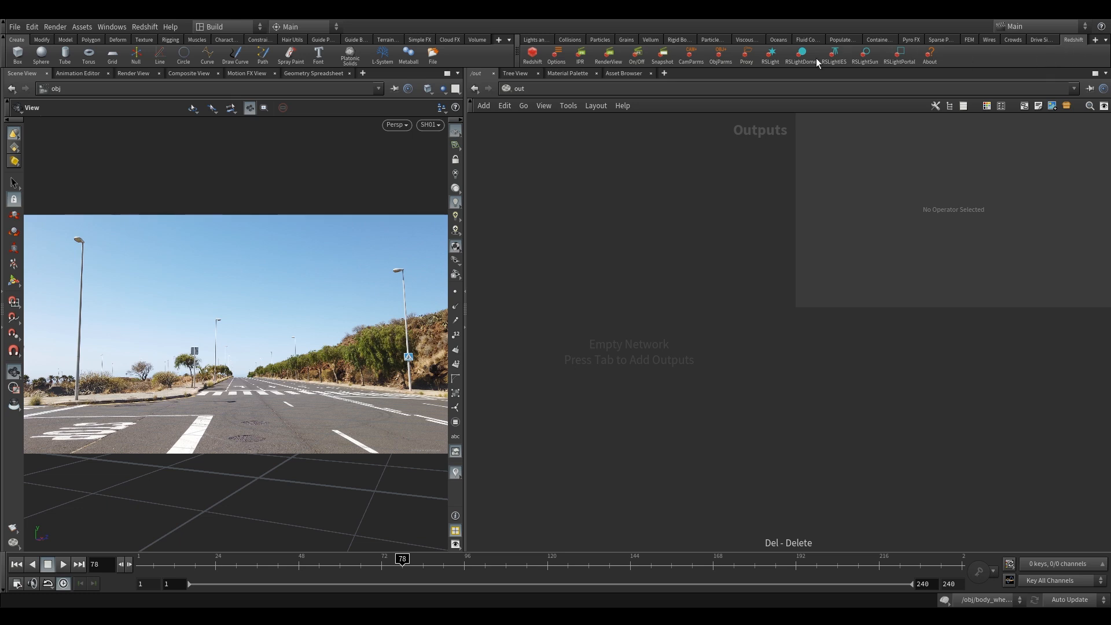
left_click(533, 56)
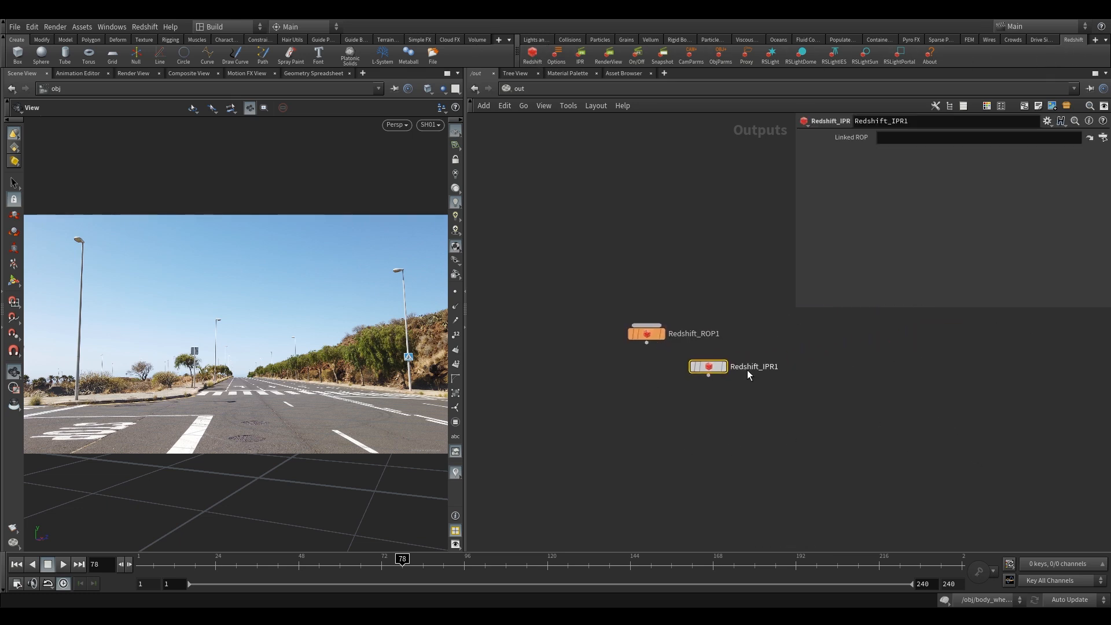
left_click_drag(707, 370, 645, 391)
left_click_drag(595, 314, 666, 357)
middle_click_drag(664, 368, 596, 367)
scroll(595, 365, "up", 3)
left_click_drag(535, 350, 571, 407)
left_click_drag(515, 283, 588, 358)
middle_click_drag(596, 359, 636, 330)
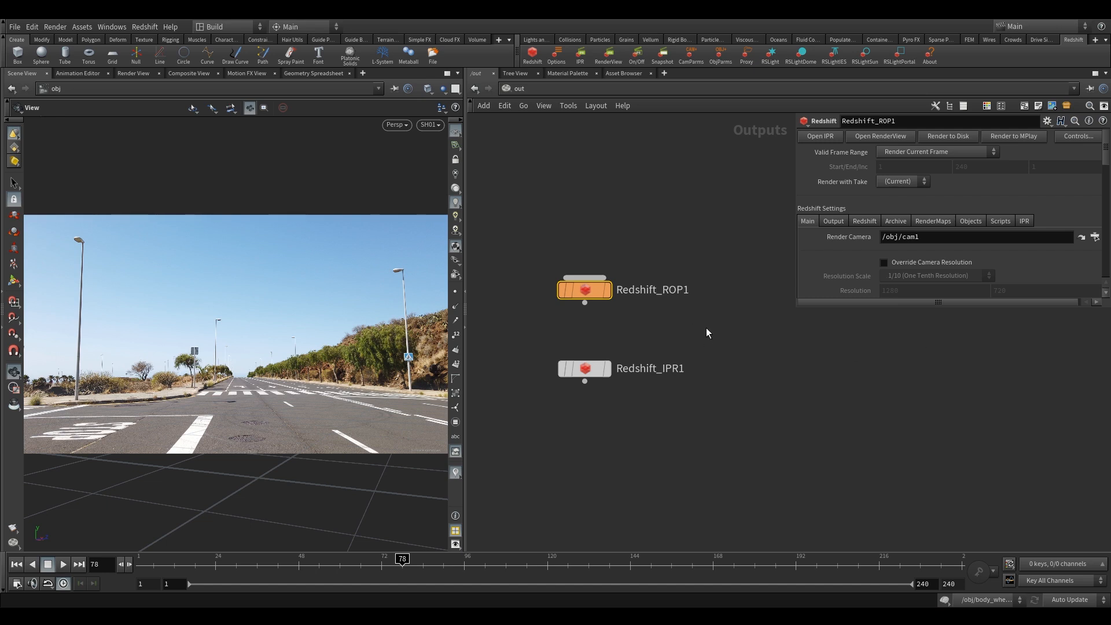
- Set Redshift_ROP1 to Render Frame Range with start frame 48 and end frame 140
left_click_drag(834, 312, 834, 410)
left_click(909, 152)
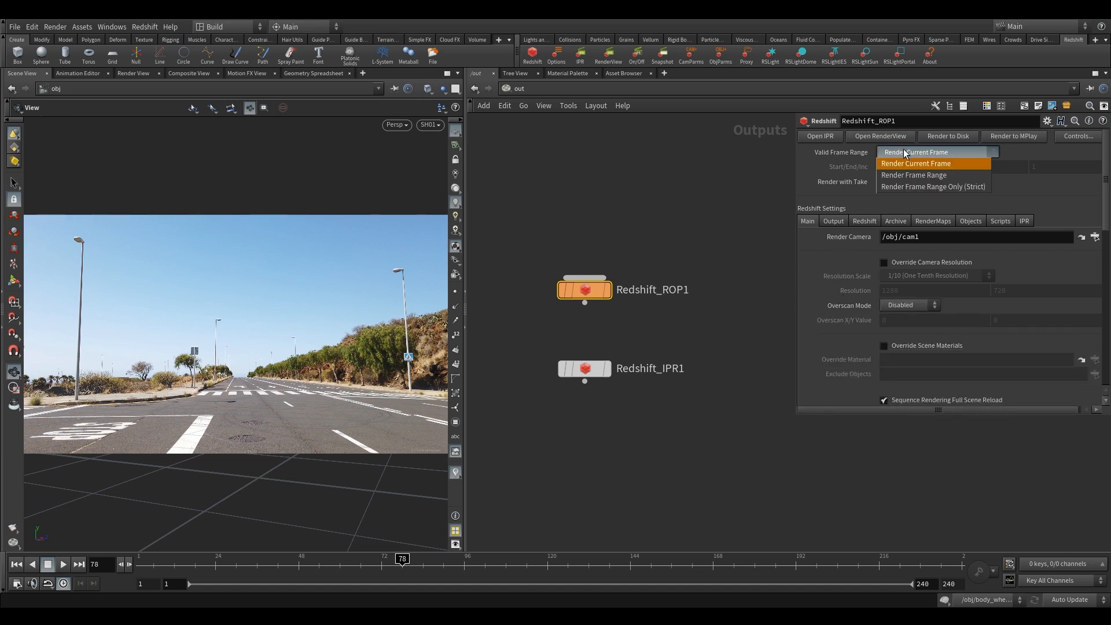
left_click(914, 174)
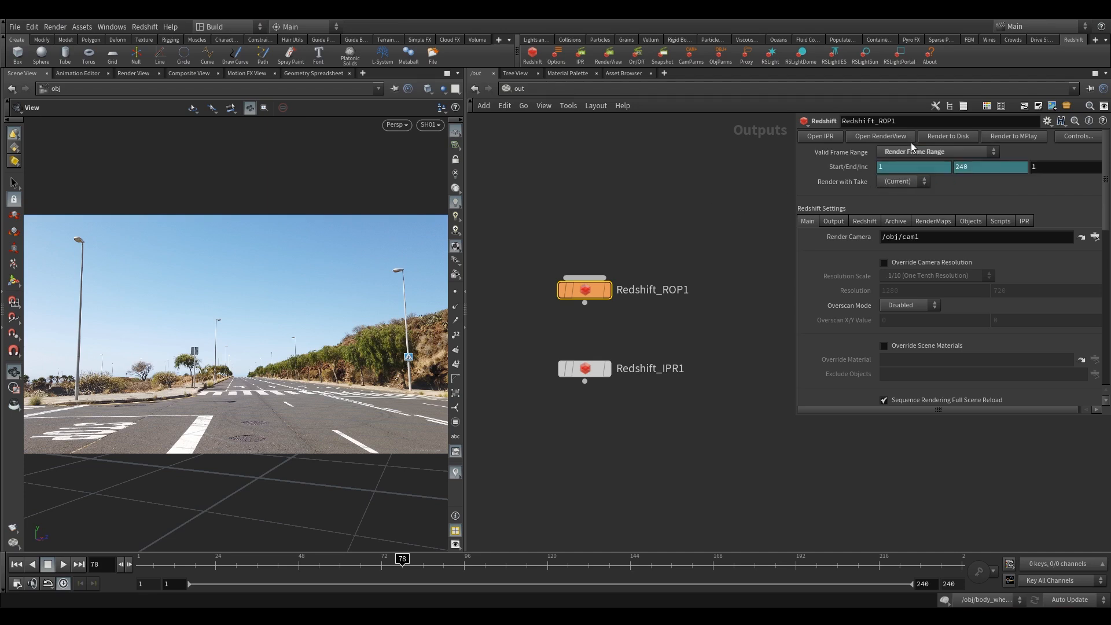
left_click(890, 300)
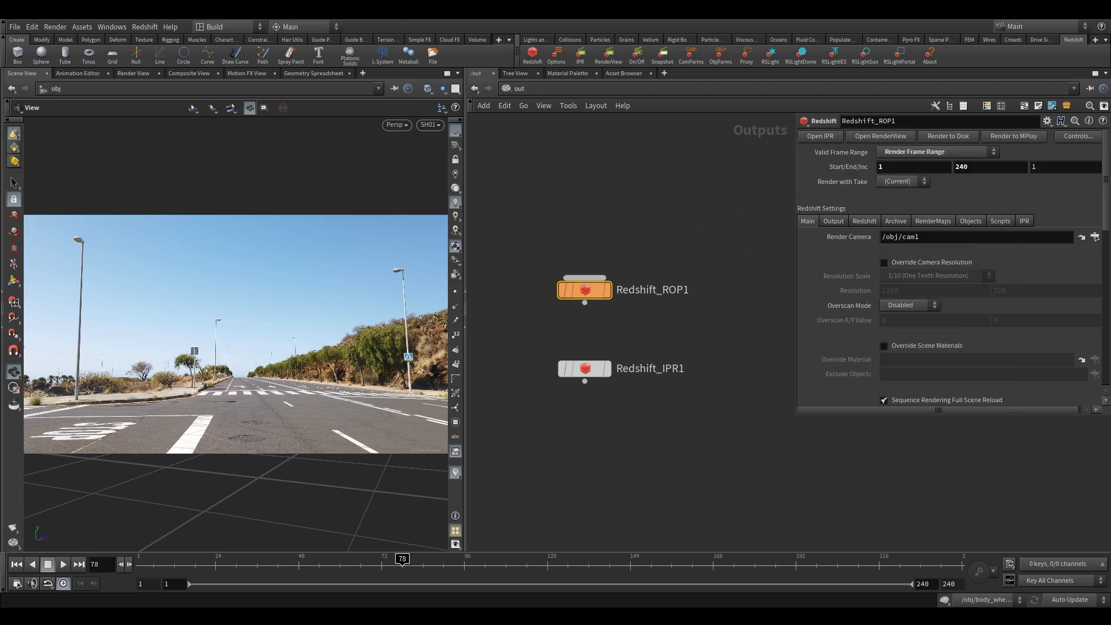
left_click_drag(916, 168, 623, 170)
type("48")
key("Tab")
type("140")
left_click(672, 167)
- Override the camera resolution of Redshift_ROP1 with a User Specified Resolution of 1920 by 1080
left_click(900, 264)
left_click(907, 276)
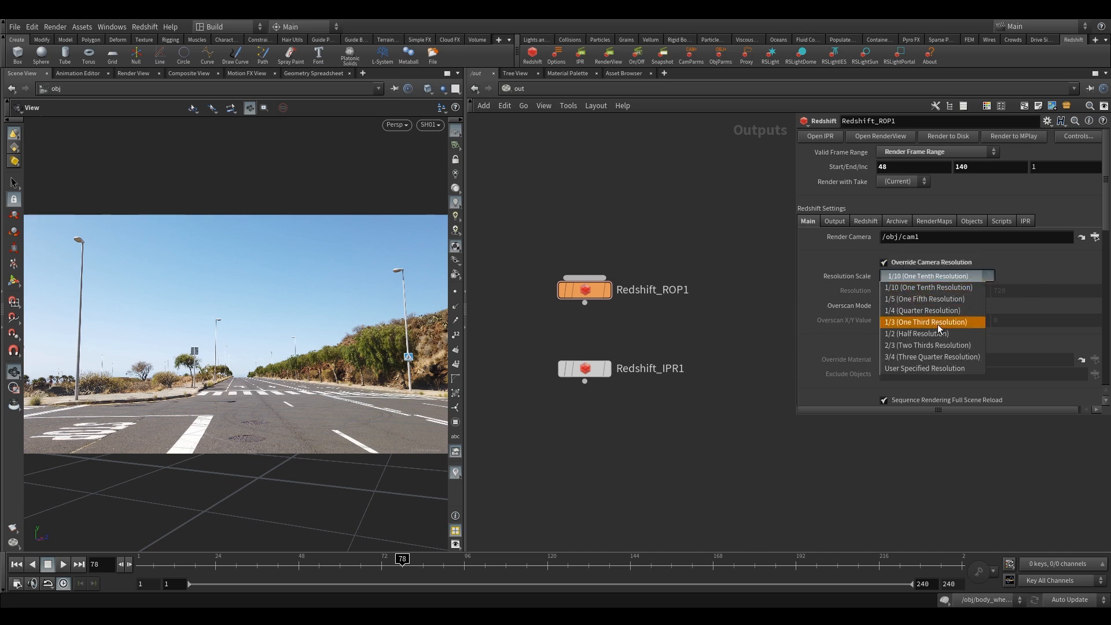
left_click(922, 368)
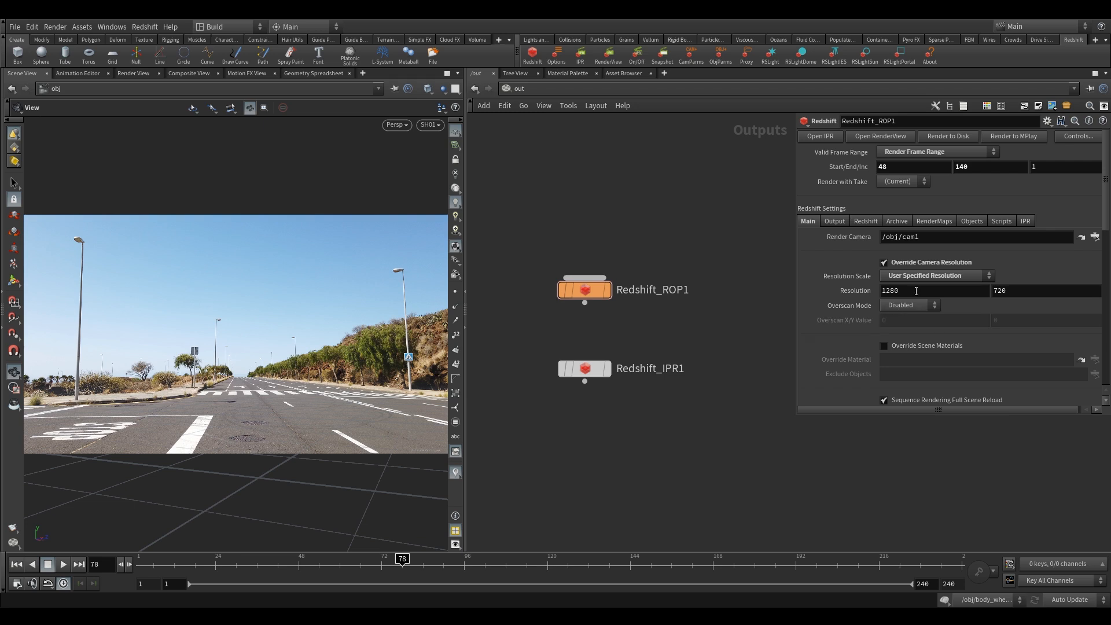
left_click_drag(850, 293, 648, 262)
type("192")
key("Tab")
type("1080")
key("Return")
left_click(901, 237)
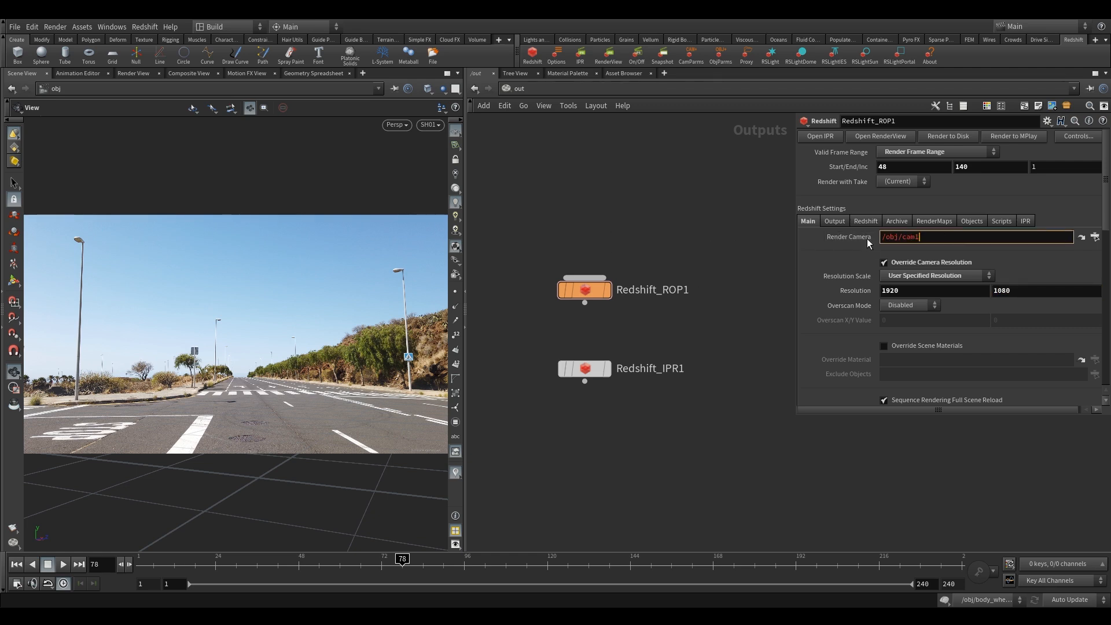
scroll(926, 241, "down", 3)
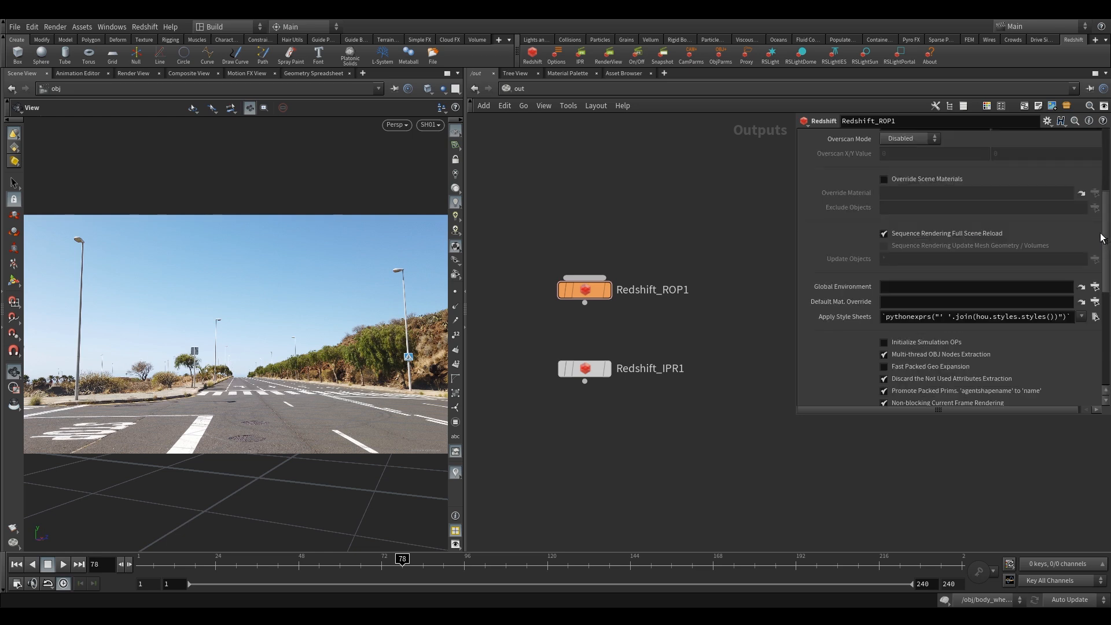
scroll(921, 240, "up", 3)
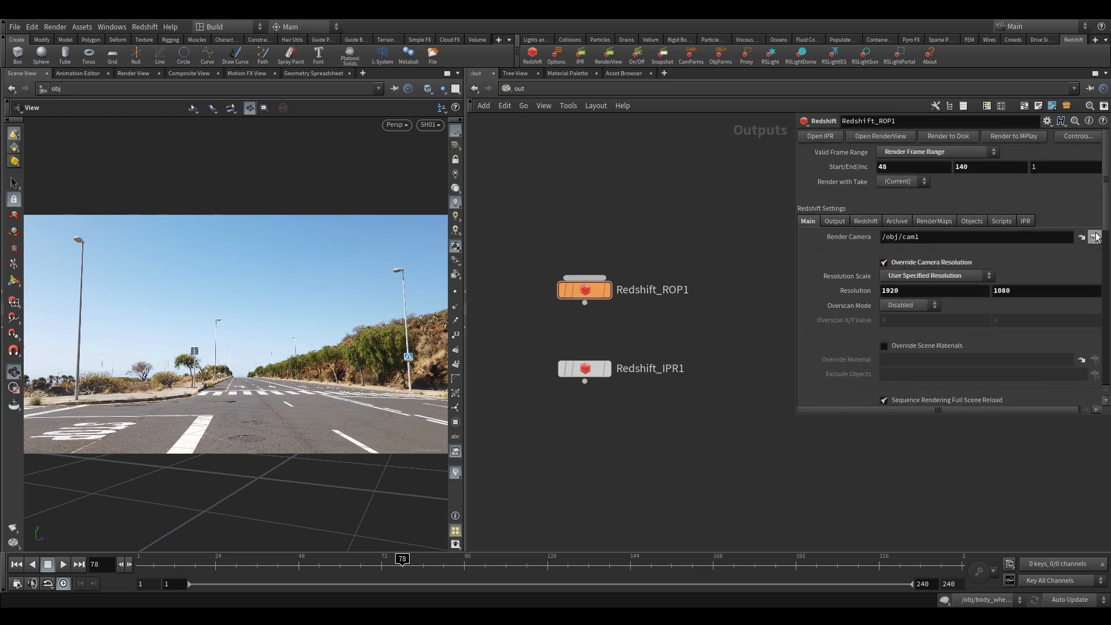
- Set the render camera of Redshift_ROP1 to /obj/Car_Animation_fbx/SH01
left_click(1095, 237)
left_click(1028, 183)
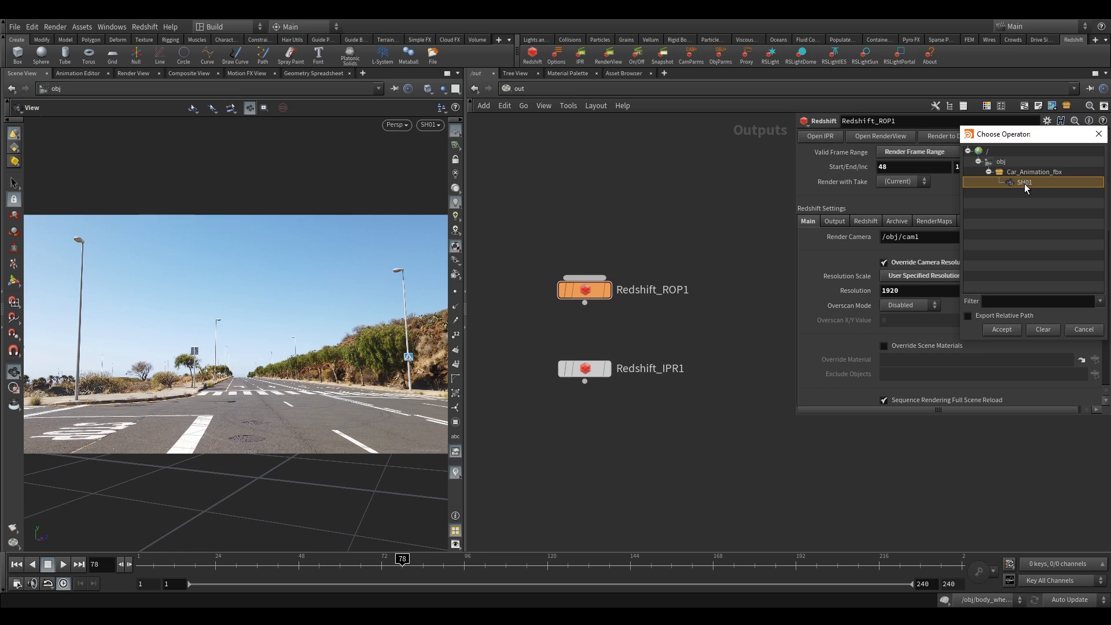
left_click(1002, 329)
left_click_drag(769, 290, 770, 290)
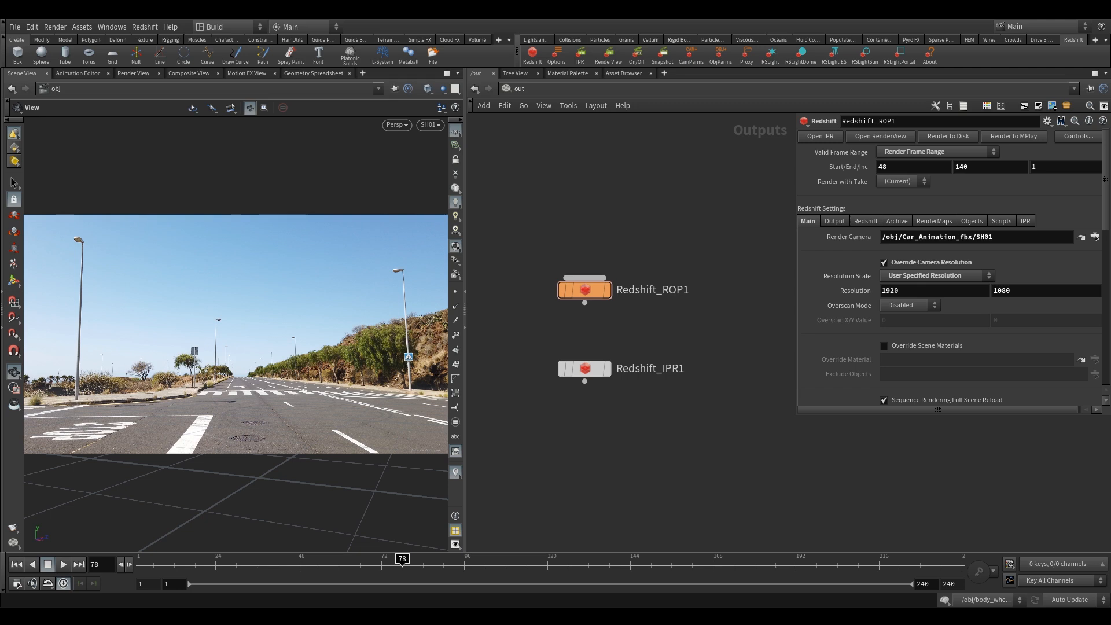
- Set the common file prefix of the ROP's image output to $HIP/ClassRender/$OS/v1/$OS
left_click(839, 222)
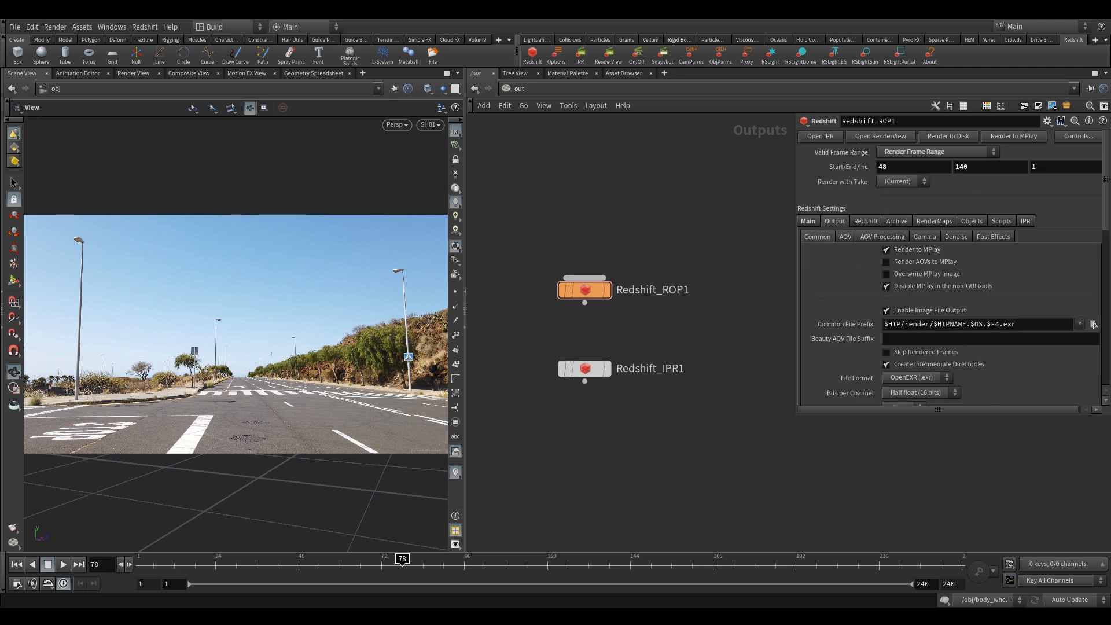
scroll(878, 301, "down", 3)
left_click(1036, 265)
left_click_drag(1037, 268, 904, 289)
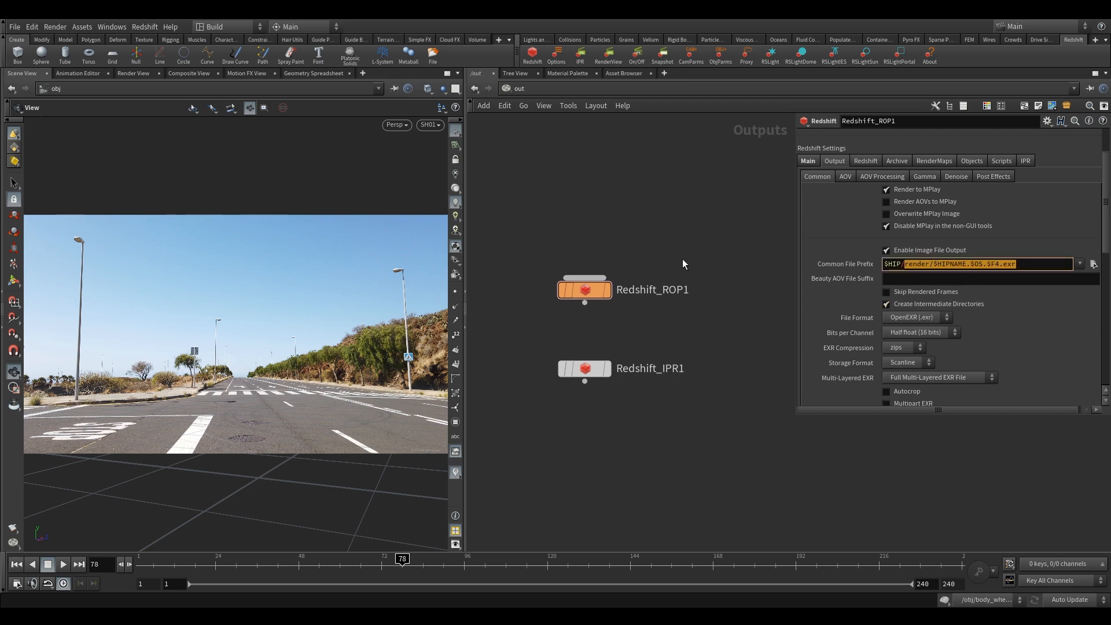
type("Class")
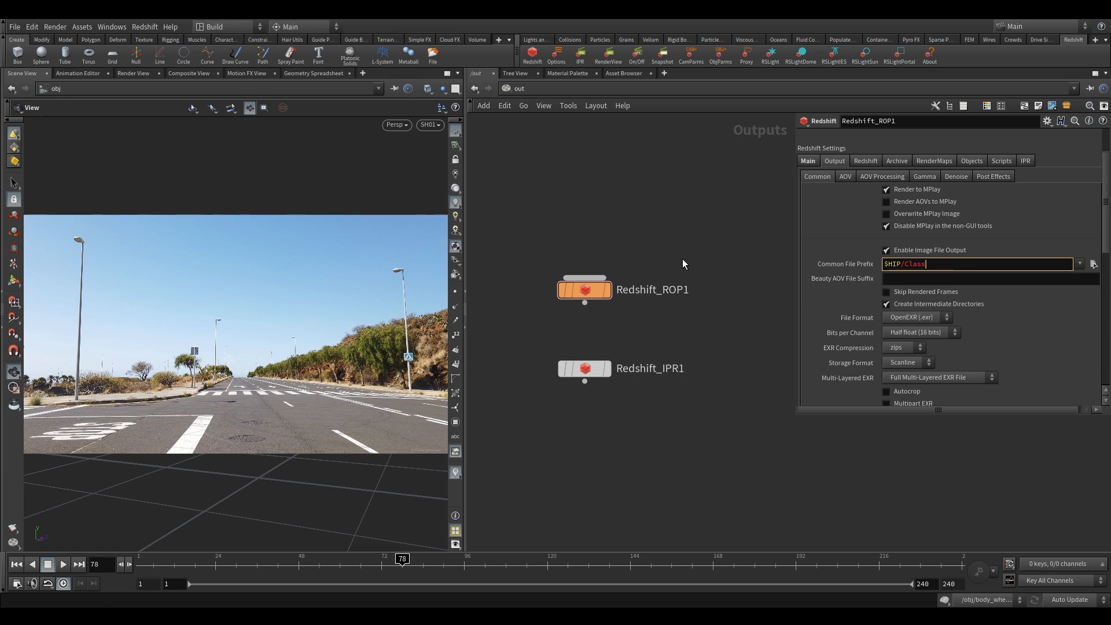
type("Render/")
type("$O")
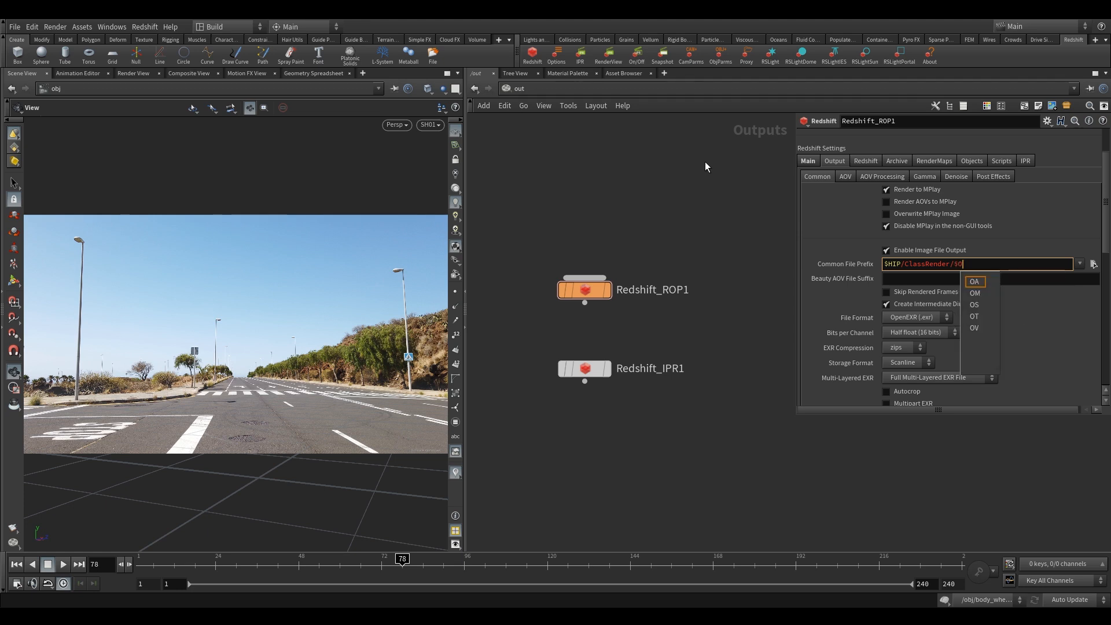
type("S")
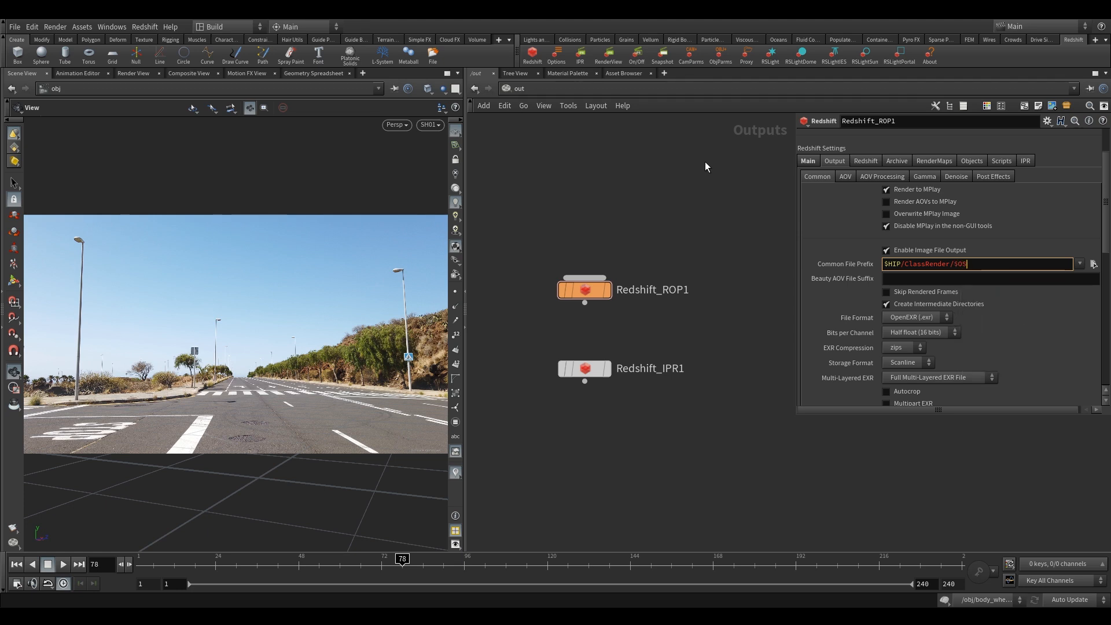
type("/v1/$OS")
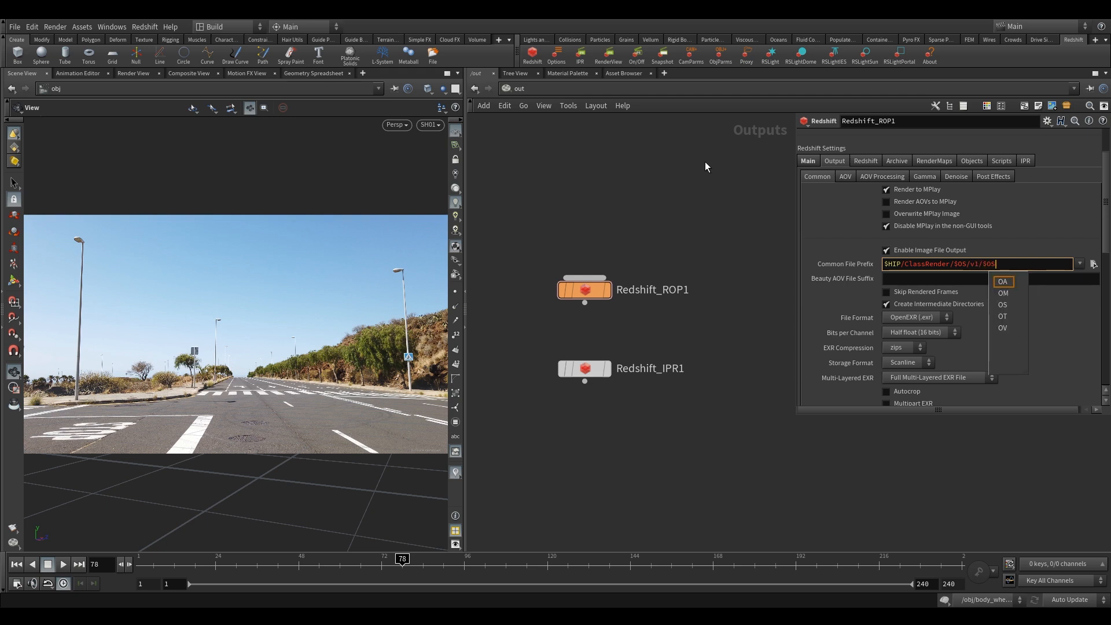
key("Return")
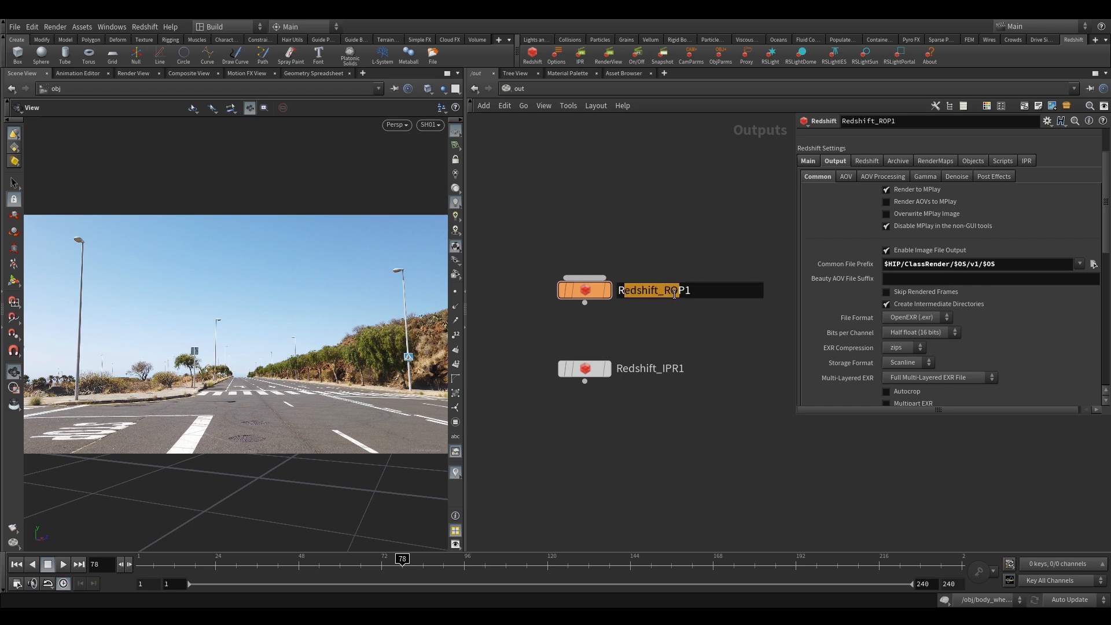
- Append .$F4.exr to the end of the common file prefix for numbered EXR frames
left_click(971, 264)
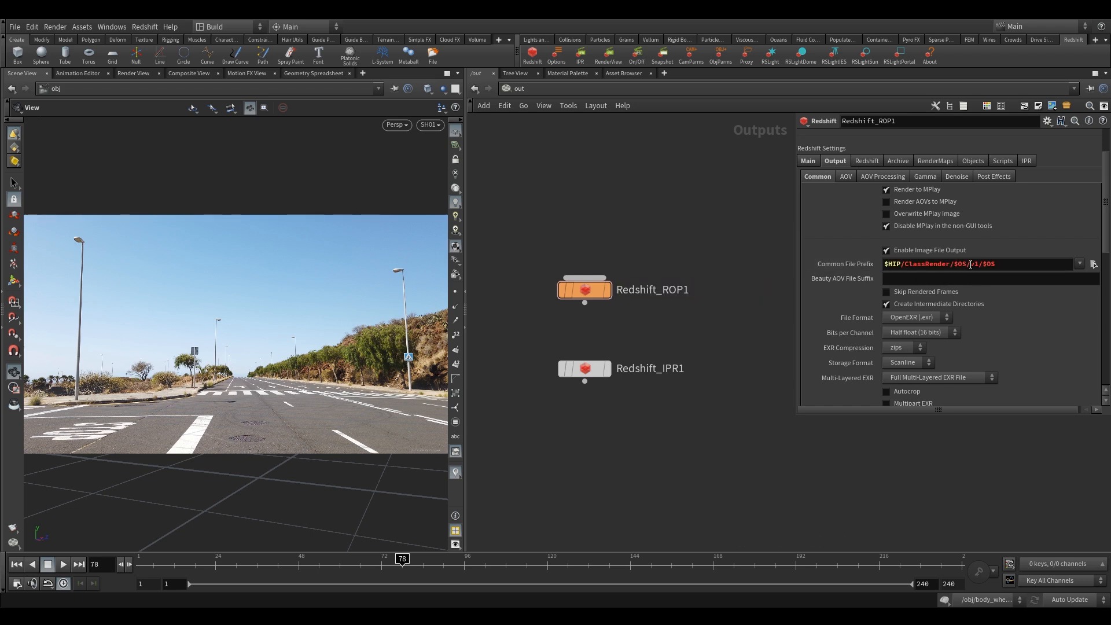
double_click(972, 265)
double_click(986, 264)
left_click(999, 267)
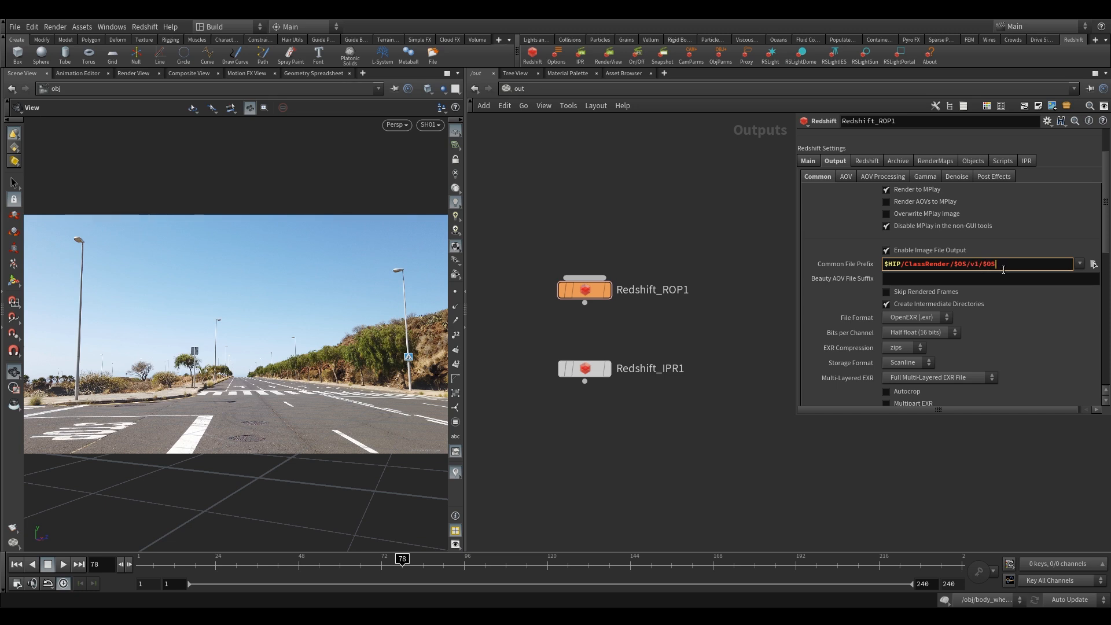
type(".$F4")
type(".exr")
left_click_drag(669, 212, 571, 310)
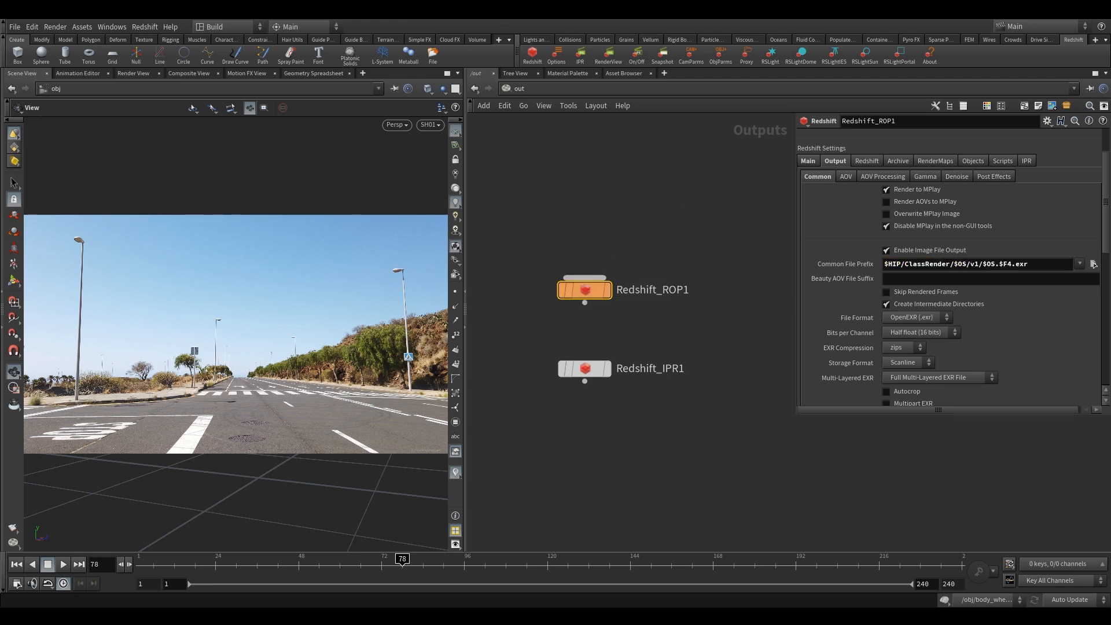
- Add one AOV to Redshift_ROP1 and set its type to Z Depth
left_click(852, 179)
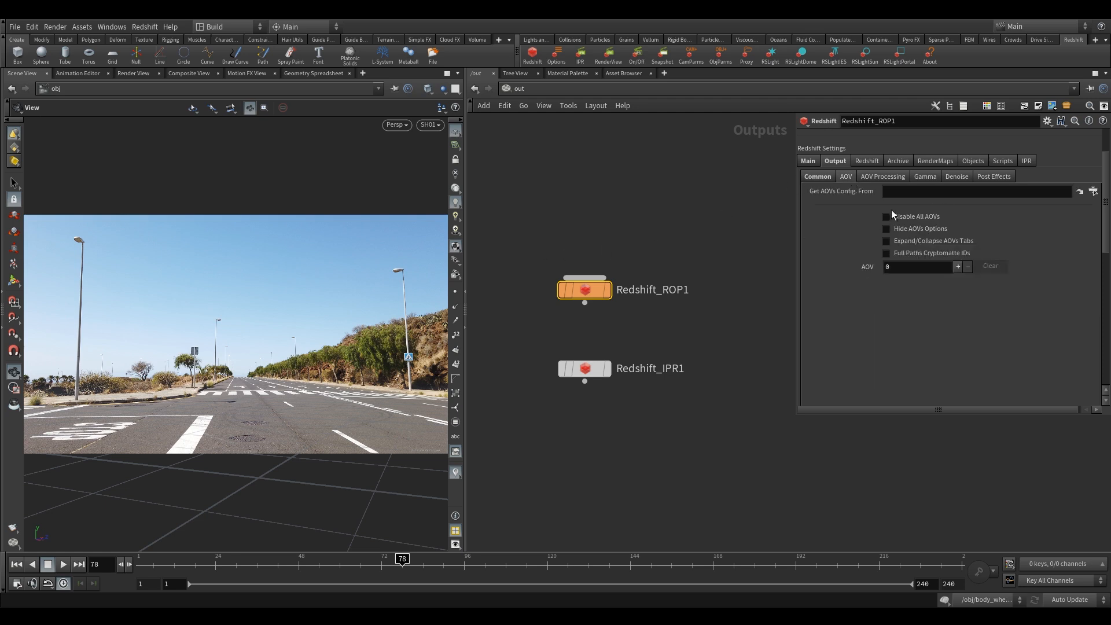
left_click_drag(646, 244, 570, 310)
left_click(957, 266)
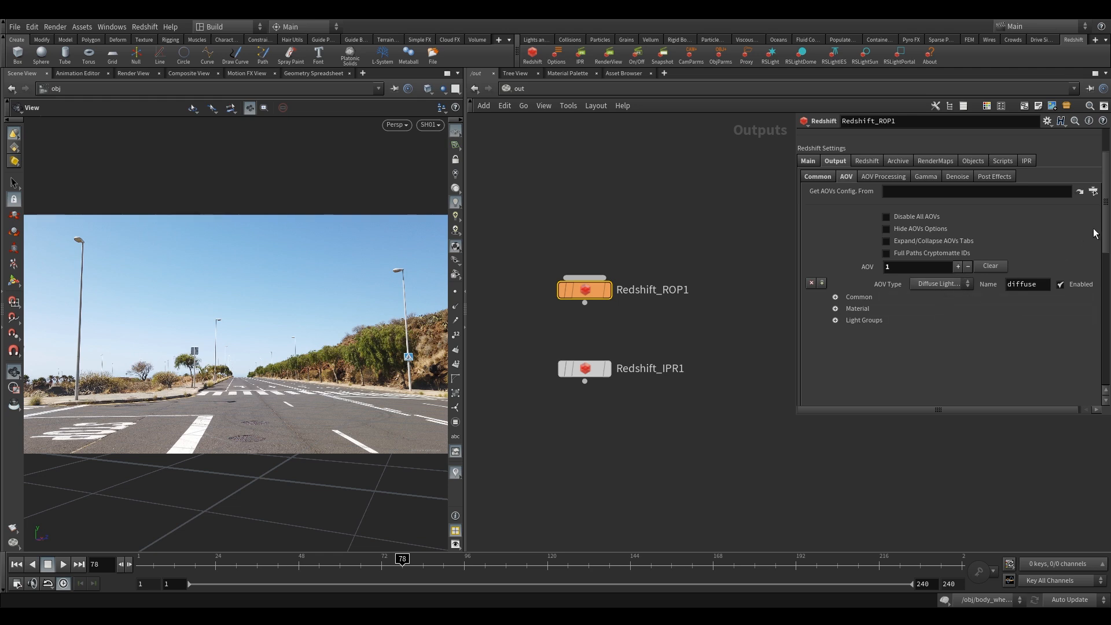
scroll(1102, 234, "down", 3)
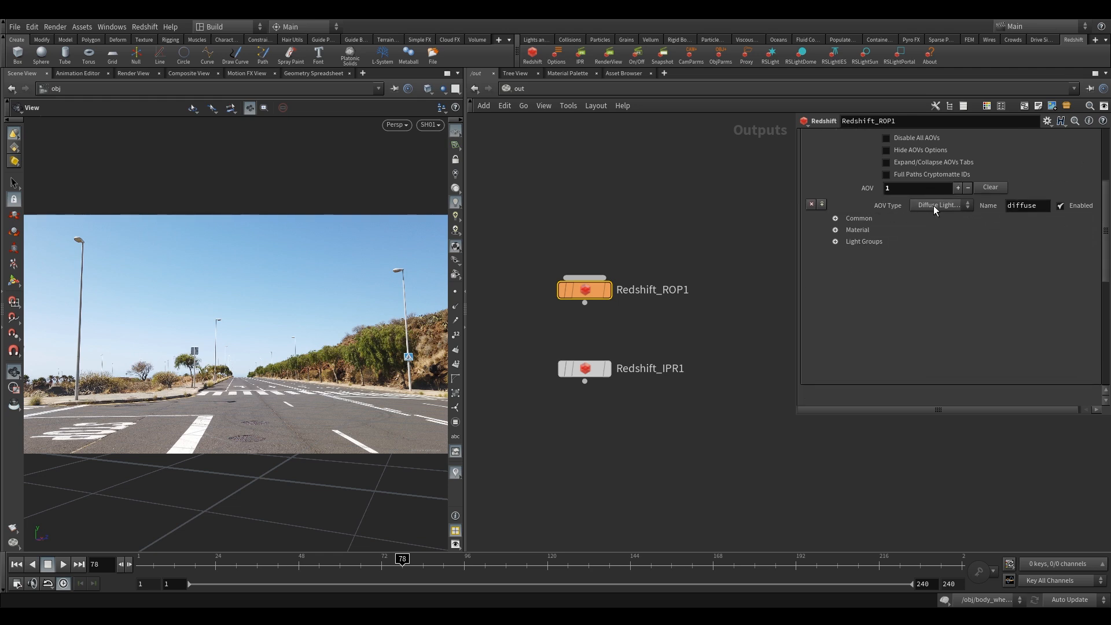
scroll(950, 253, "up", 2)
left_click(946, 266)
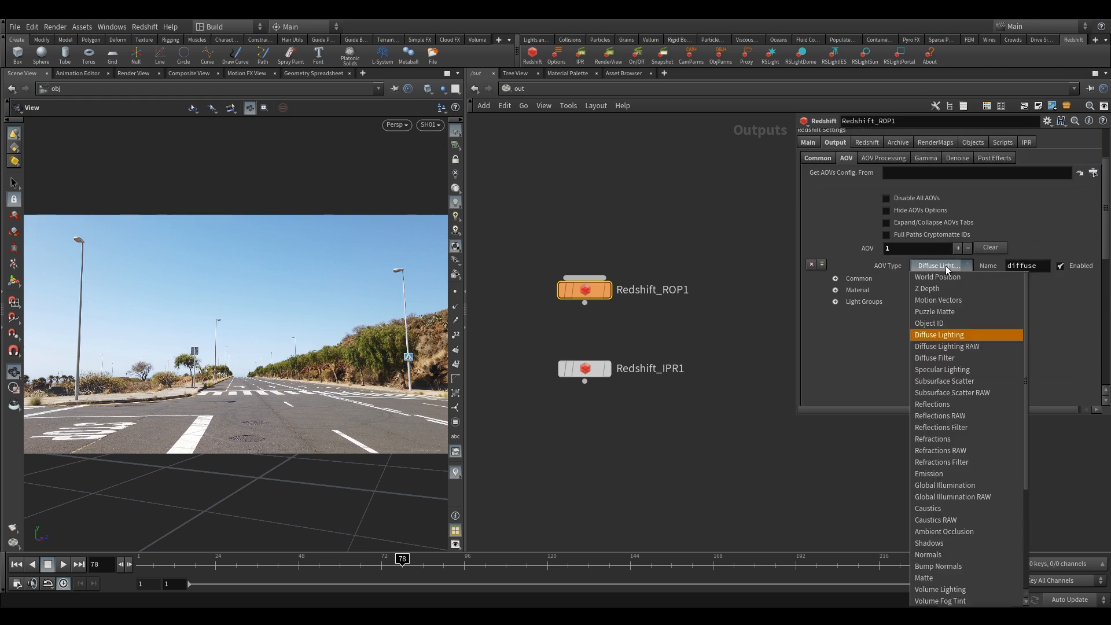
left_click(924, 281)
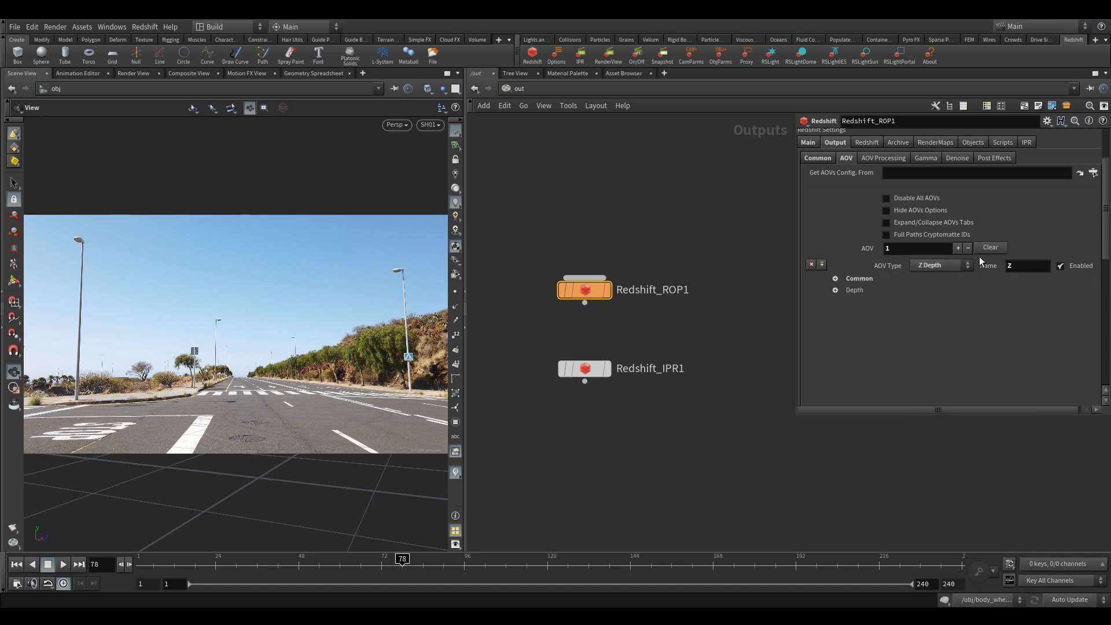
left_click(822, 264)
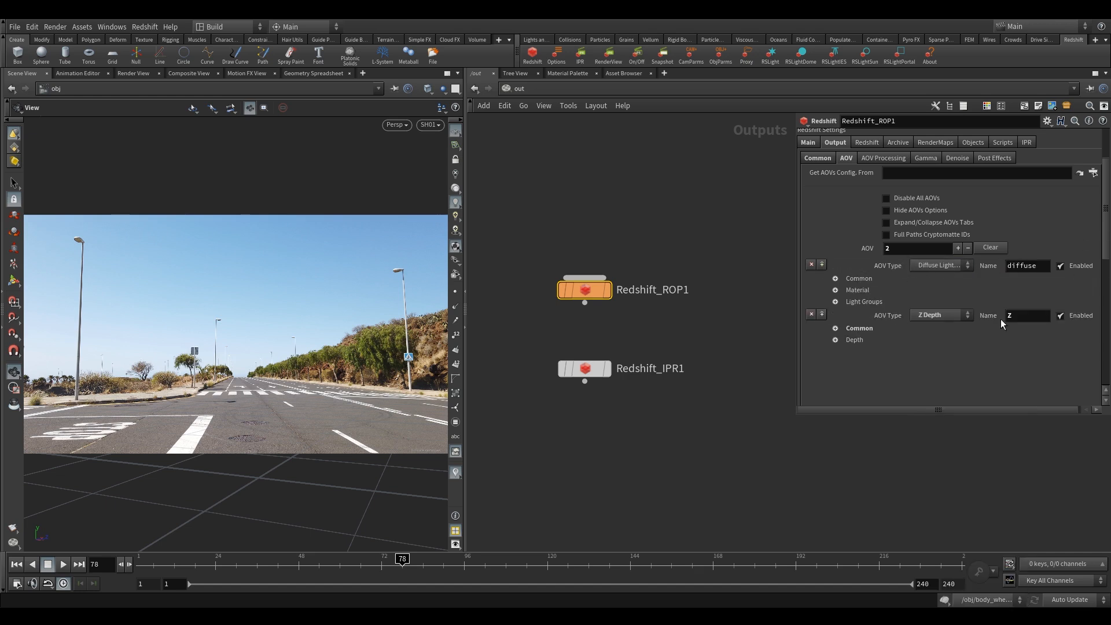
left_click(930, 264)
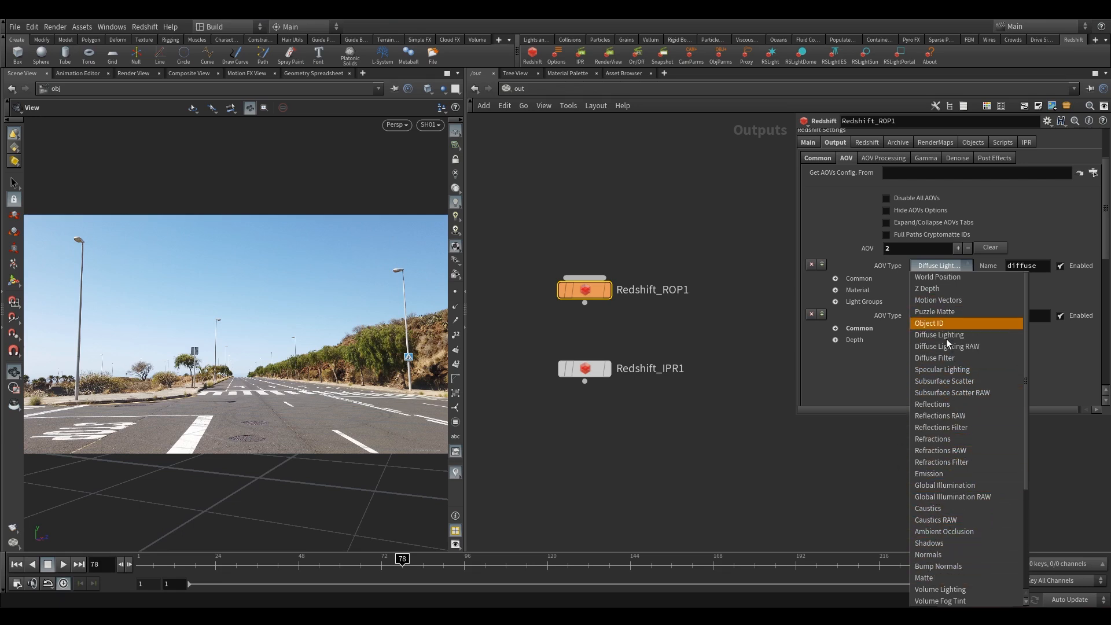
scroll(978, 455, "up", 3)
left_click(929, 312)
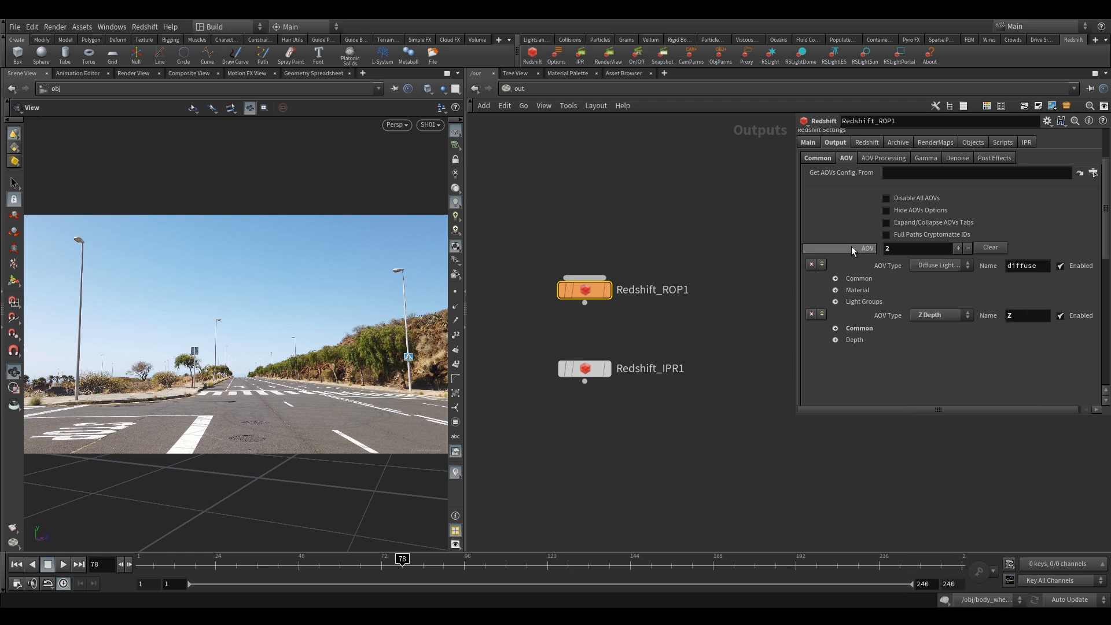
left_click(811, 265)
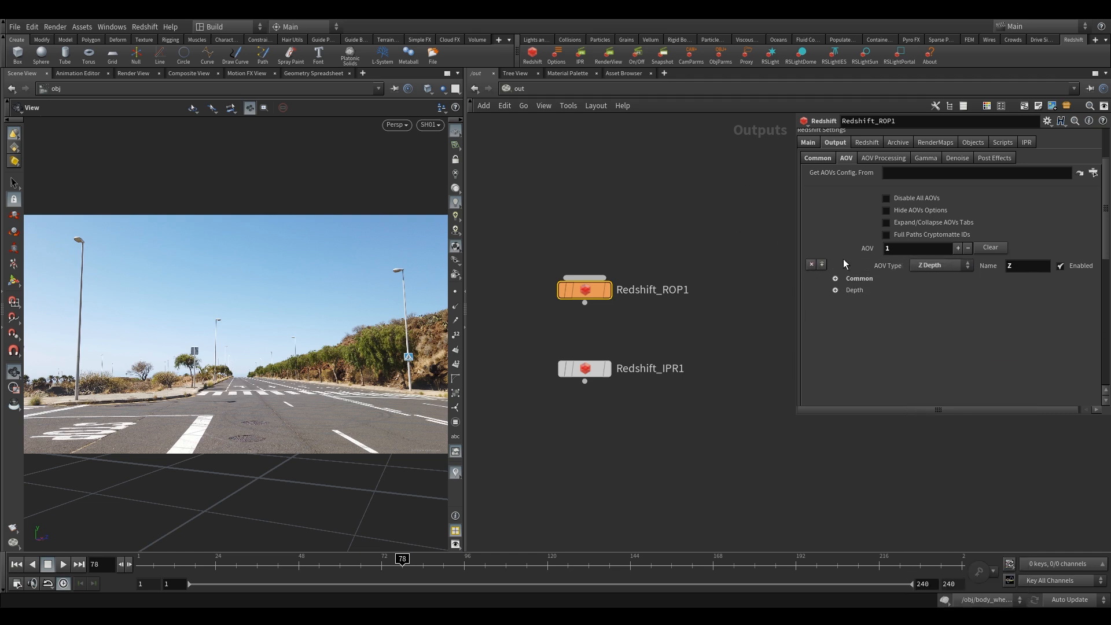
- Insert a Diffuse Lighting AOV named diffuse ahead of the Z Depth AOV
left_click(821, 264)
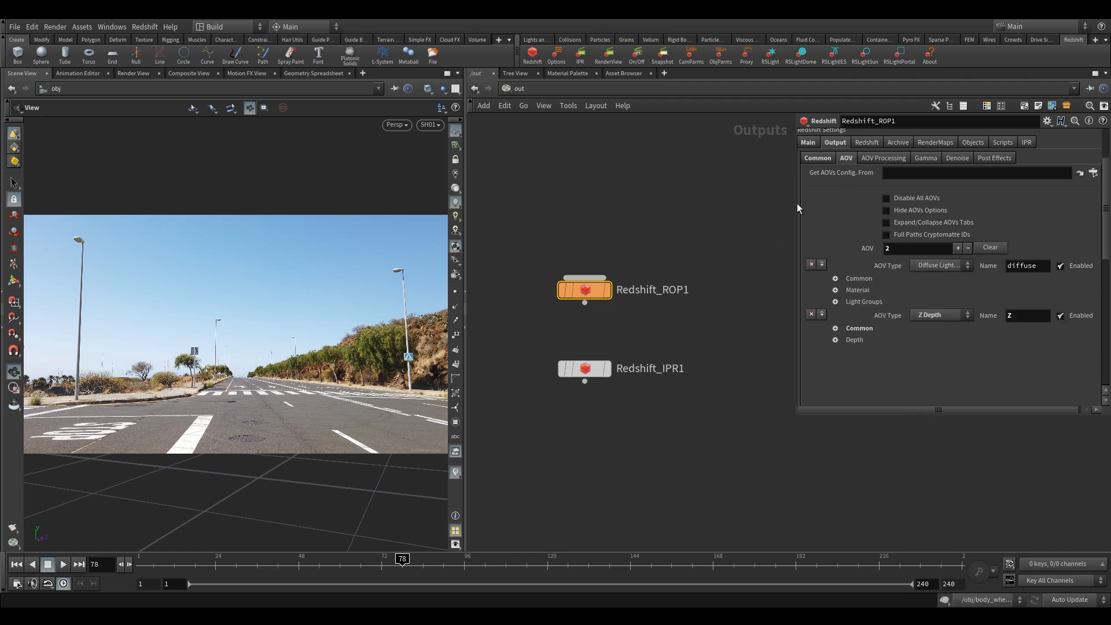
scroll(878, 199, "up", 3)
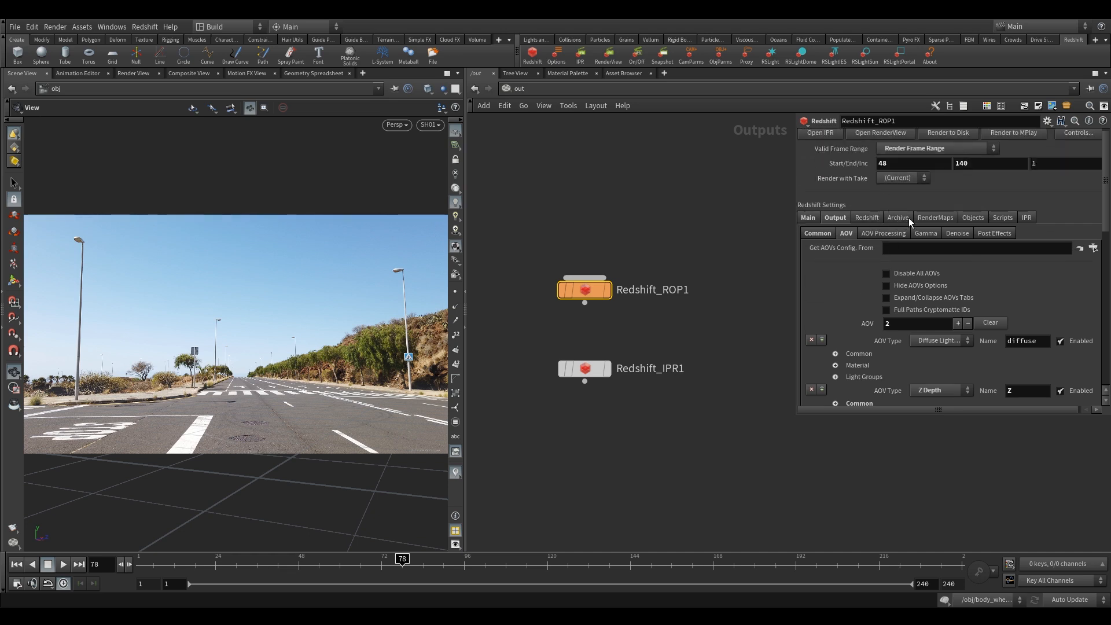
- Set the Redshift unified sampling to 64 min samples and 128 max samples
left_click(867, 218)
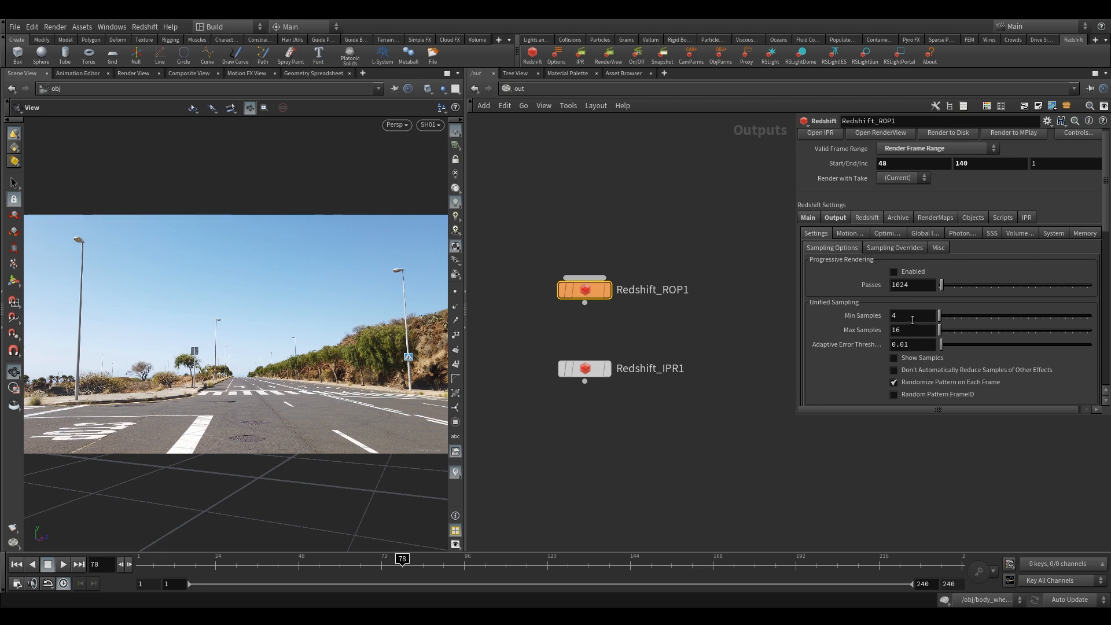
left_click_drag(916, 317, 718, 302)
type("64")
key("Tab")
type("128")
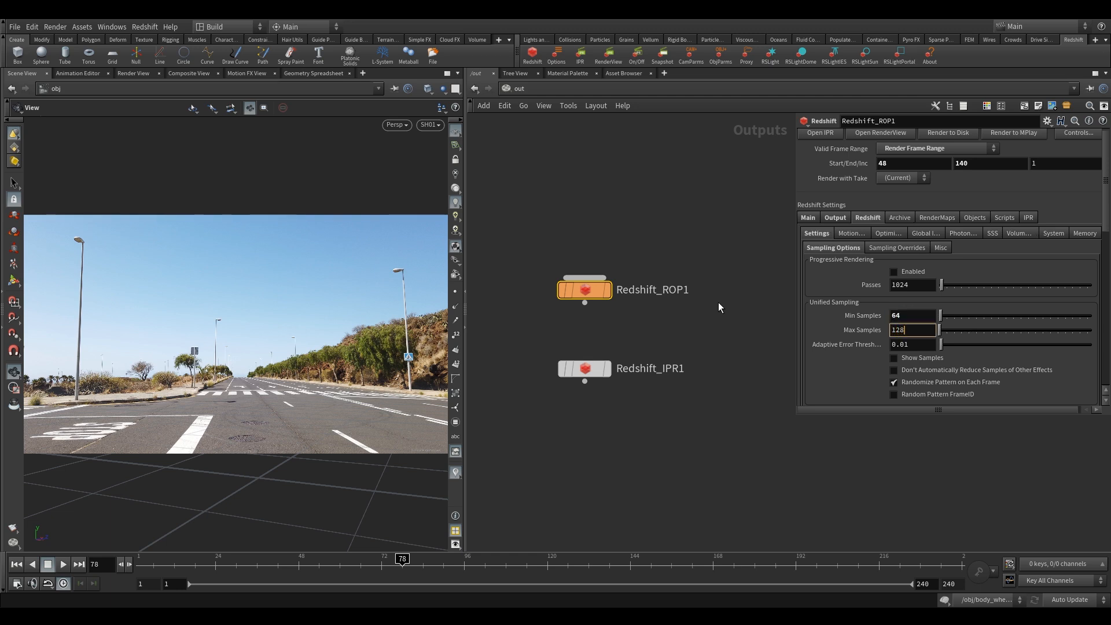
key("Return")
scroll(923, 329, "down", 8)
scroll(932, 376, "up", 7)
scroll(930, 371, "up", 1)
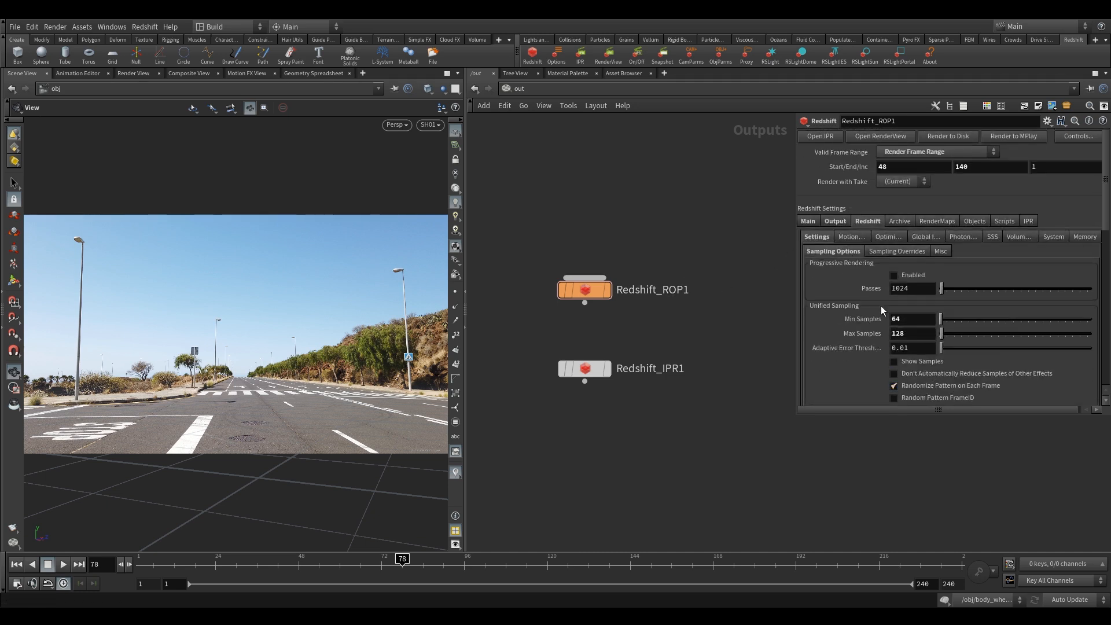
left_click(913, 322)
mouse_move(913, 323)
left_mouse_down()
mouse_move(891, 322)
mouse_move(886, 337)
mouse_move(912, 335)
left_mouse_up()
left_click(913, 322)
left_click(912, 334)
left_click(912, 322)
left_click(911, 335)
- Enable motion blur together with mesh deformation blur and instances/particles blur for Redshift_ROP1
left_click(851, 239)
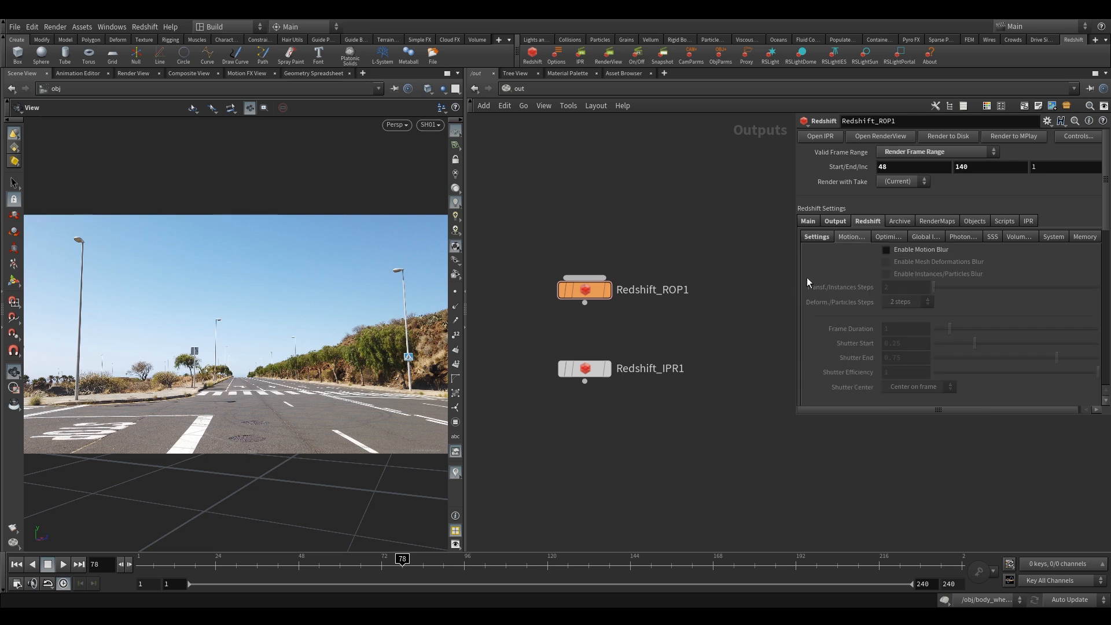
left_click(906, 249)
left_click(919, 263)
left_click(906, 274)
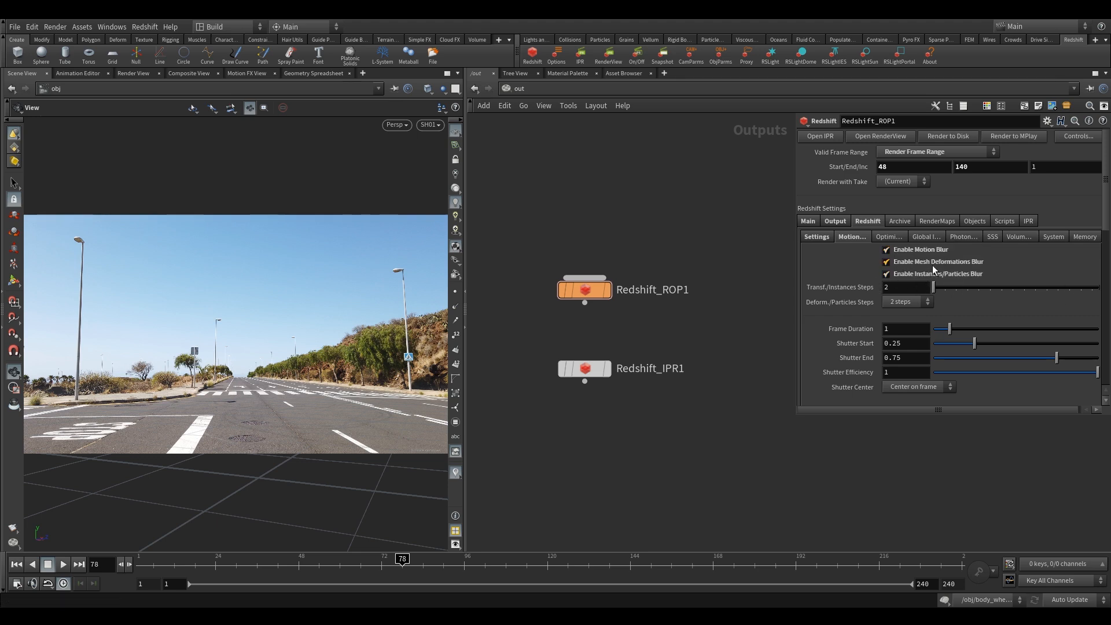
- Set the primary global illumination engine to Brute Force
left_click(929, 237)
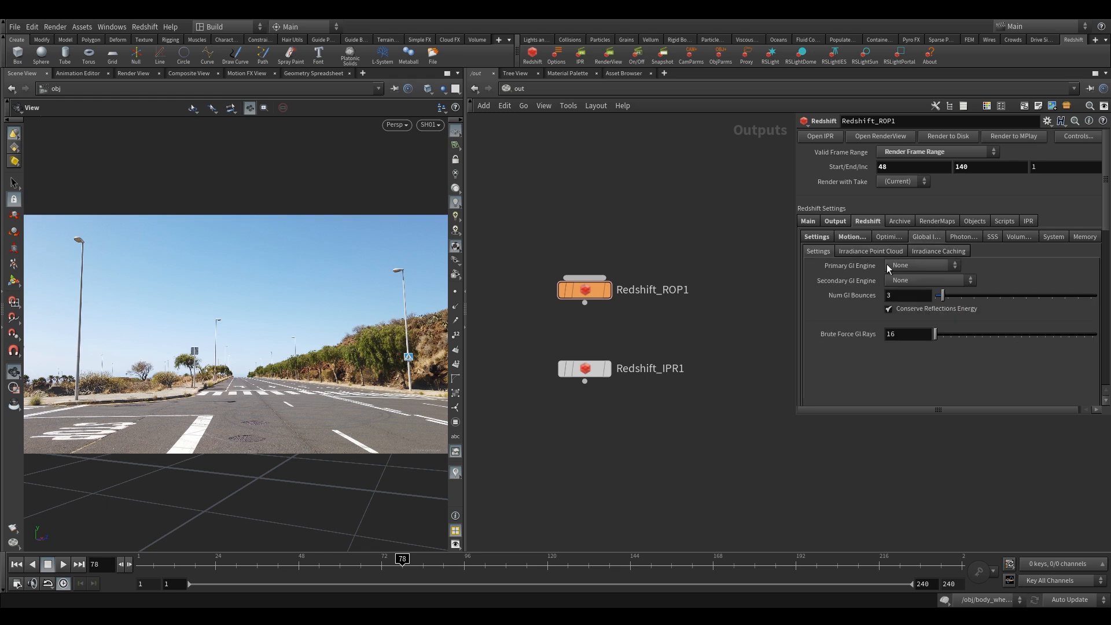
left_click(900, 267)
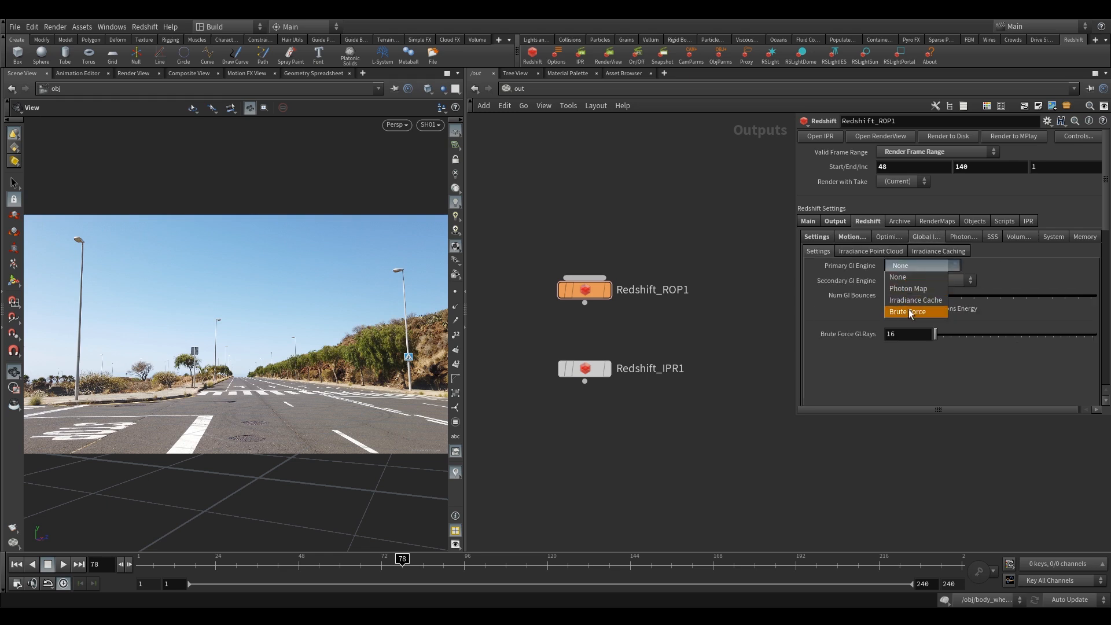
left_click(899, 312)
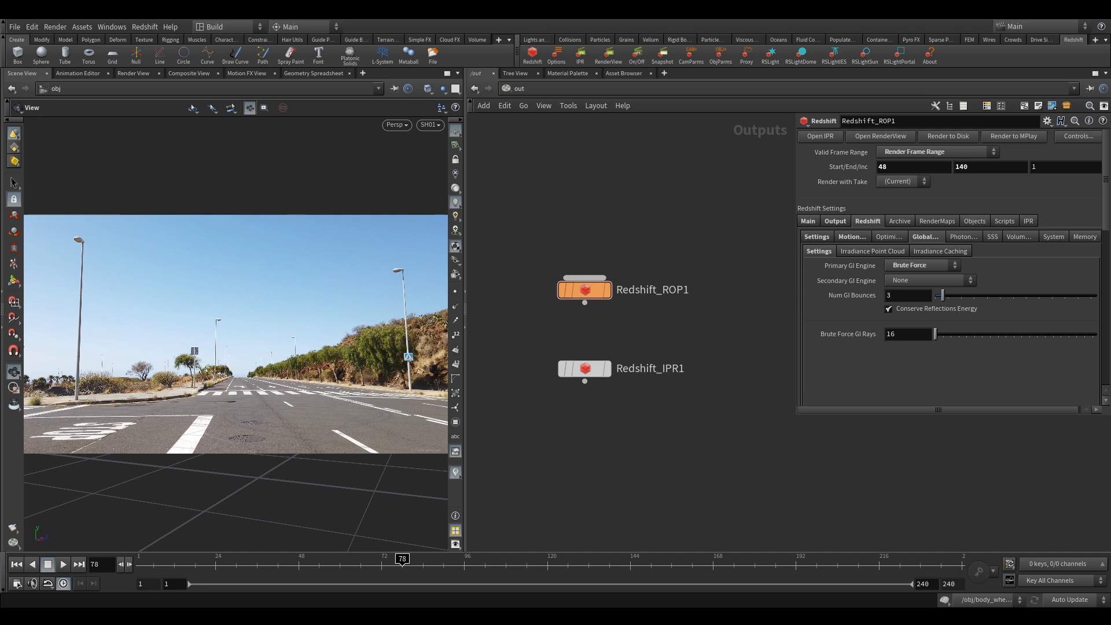
- Move Redshift_IPR1 down to make room and duplicate Redshift_ROP1 into two copies stacked below it
middle_click_drag(589, 240, 594, 134)
left_click_drag(536, 152, 614, 221)
left_click_drag(590, 262, 590, 312)
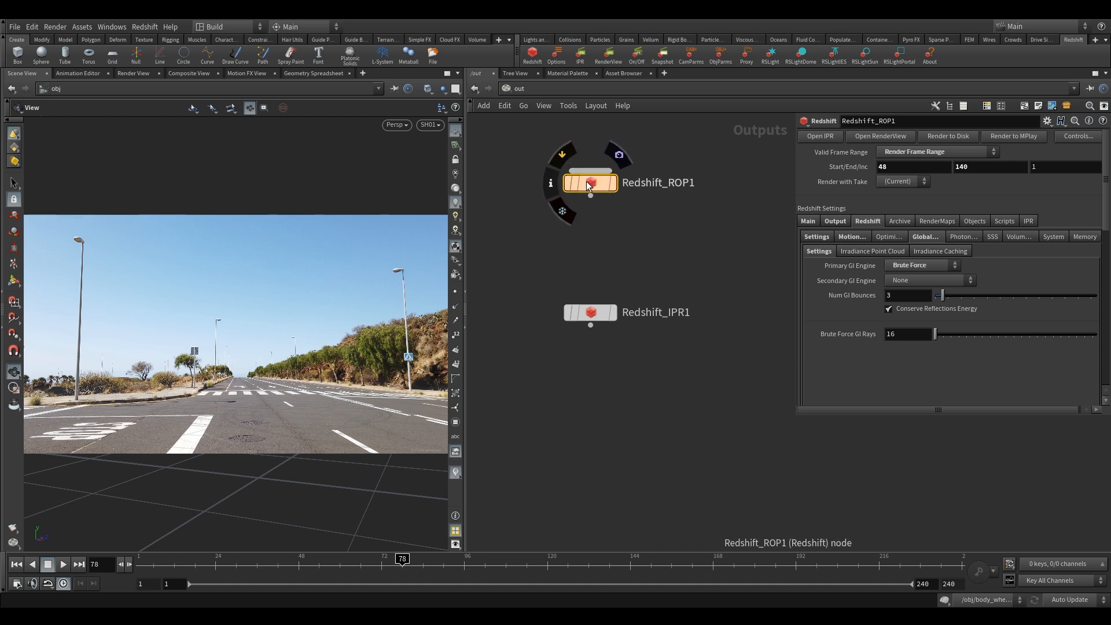
left_click_drag(587, 183, 593, 271, "alt")
middle_click_drag(635, 256, 635, 305)
scroll(636, 249, "up", 2)
- Rename the Redshift_ROP1 node as BeautyPass
left_click(647, 223)
left_click_drag(763, 222, 551, 220)
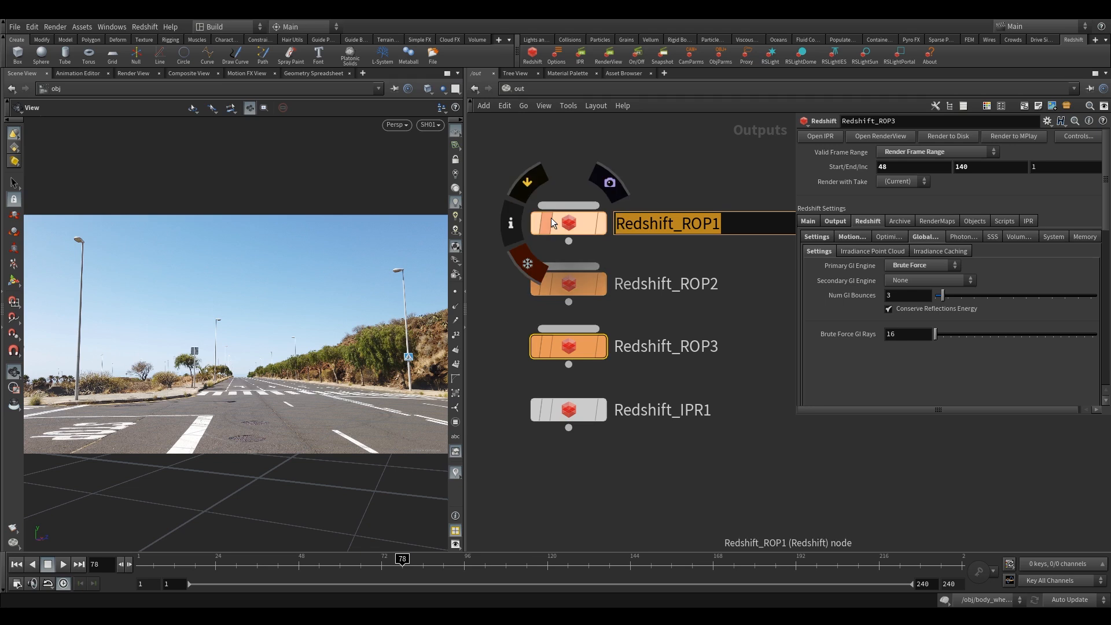
type("Ba")
key("BackSpace")
type("eauty")
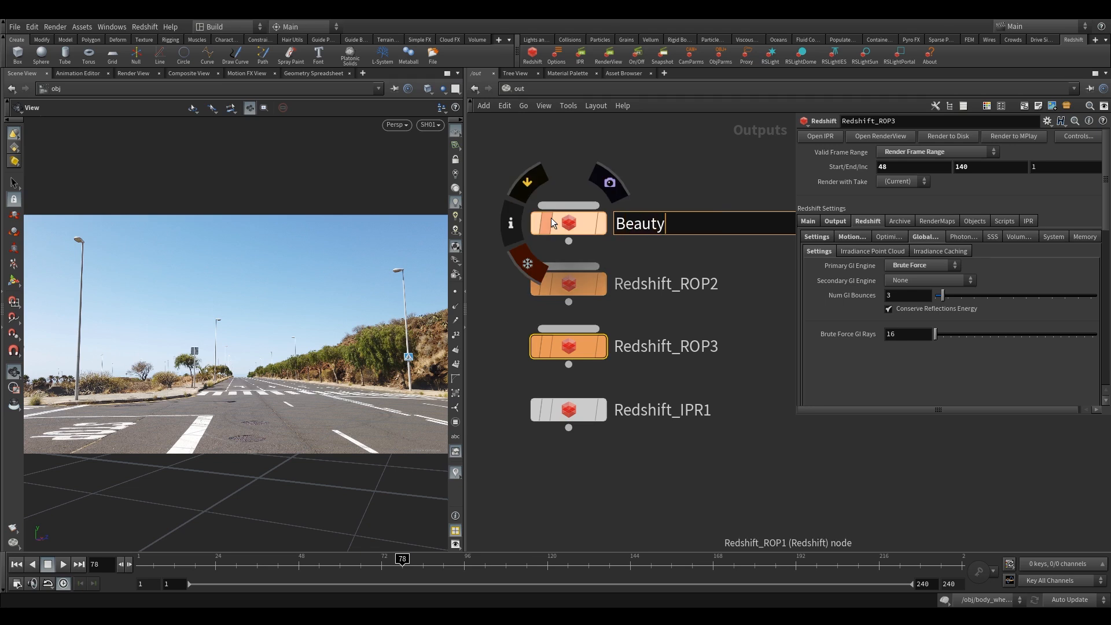
type("Pass")
left_click(545, 153)
left_click(652, 218)
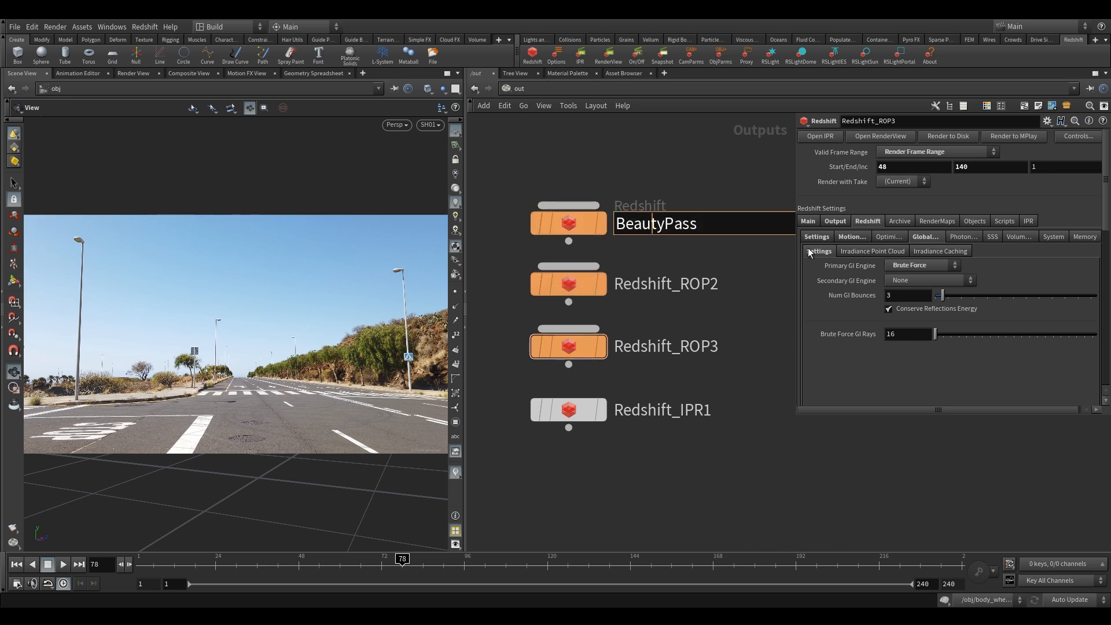
- Review the main and output settings of Redshift_ROP3, checking the $OS variable in its common file prefix
left_click(828, 221)
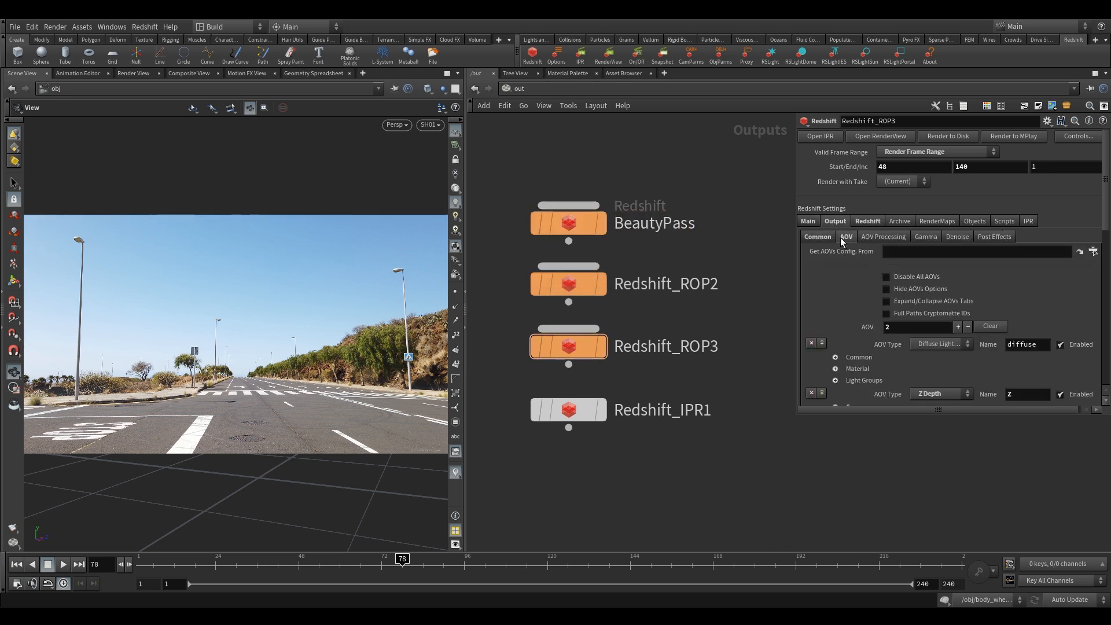
left_click(808, 223)
left_click(835, 221)
left_click(804, 224)
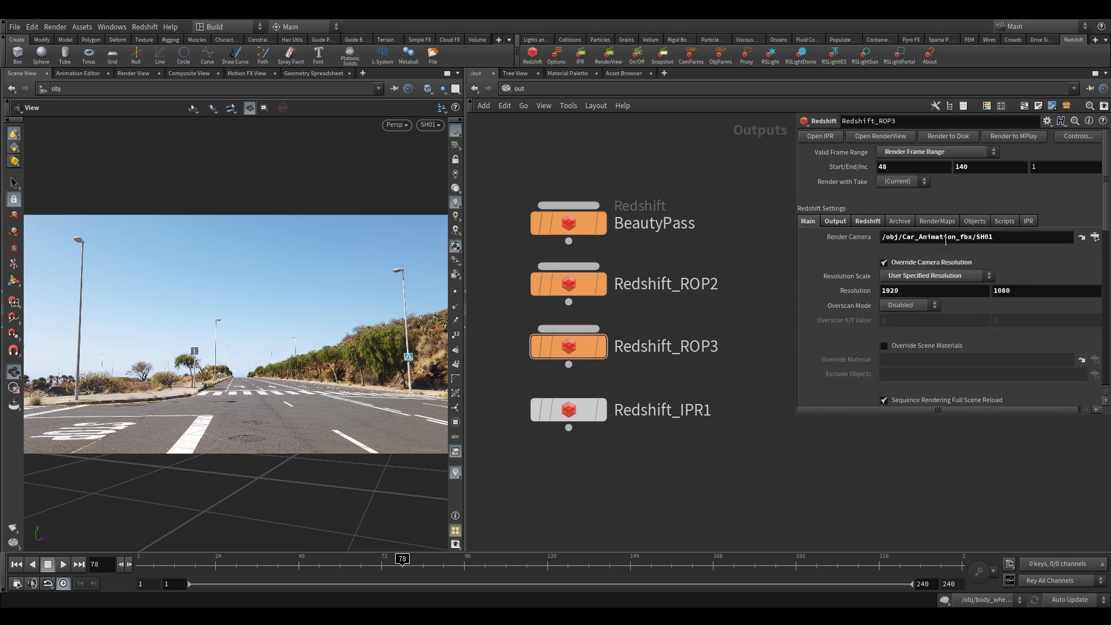
scroll(941, 292, "down", 2)
scroll(941, 291, "up", 2)
left_click(835, 221)
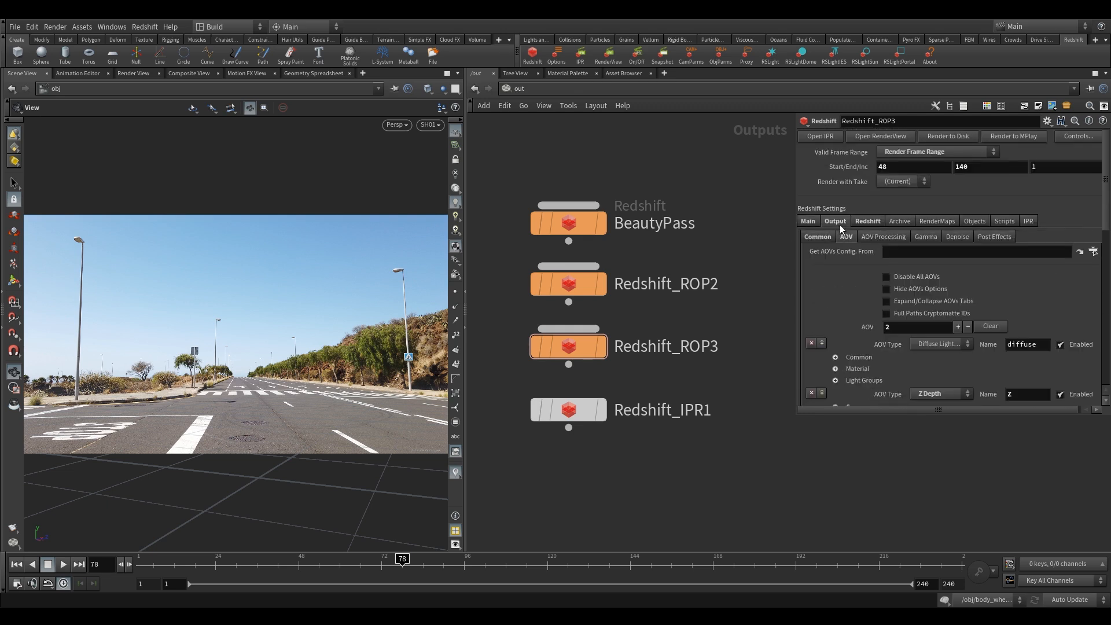
left_click(819, 237)
left_click_drag(967, 325, 953, 326)
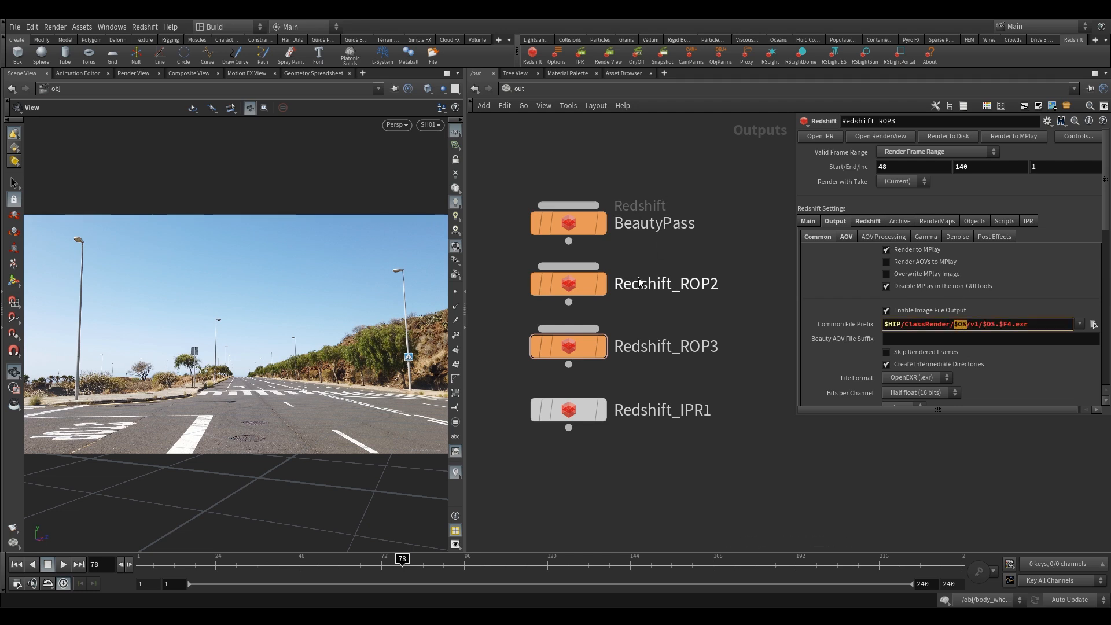
- Rename the Redshift_ROP2 node as ShadowPass
double_click(665, 284)
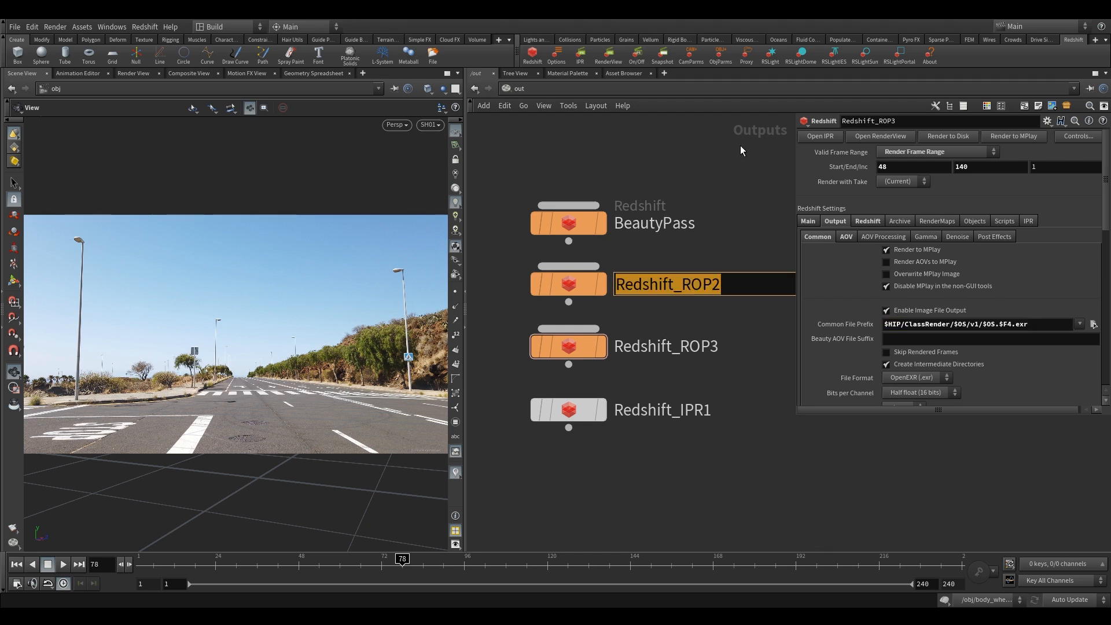
type("Sha")
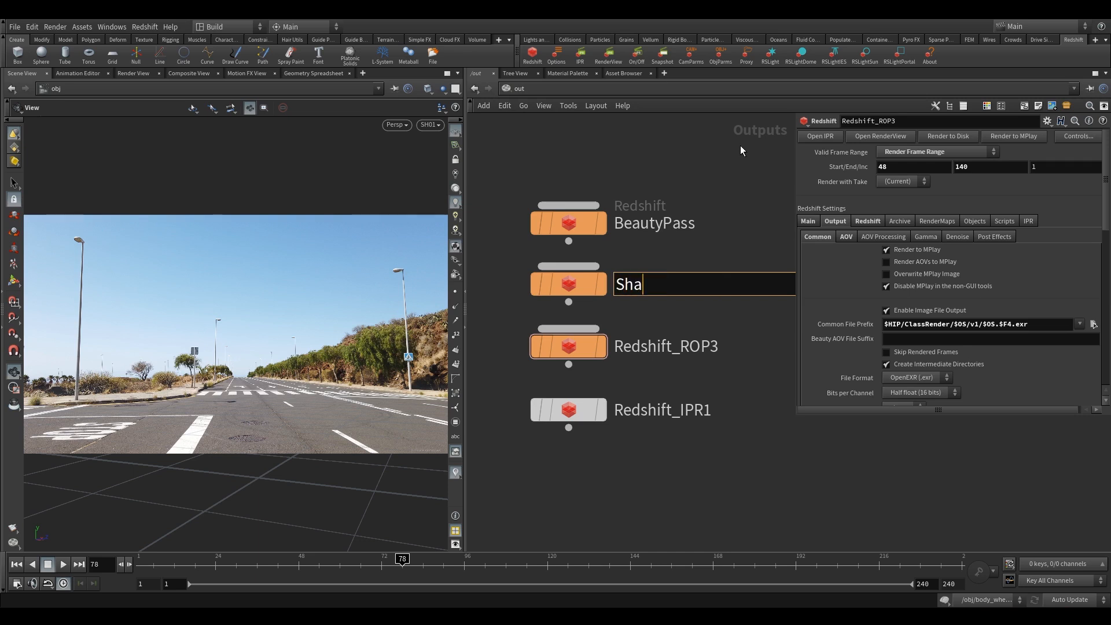
type("dowPass")
- Rename the Redshift_ROP3 node as LightPostPass
left_click(632, 347)
left_click_drag(723, 348, 533, 338)
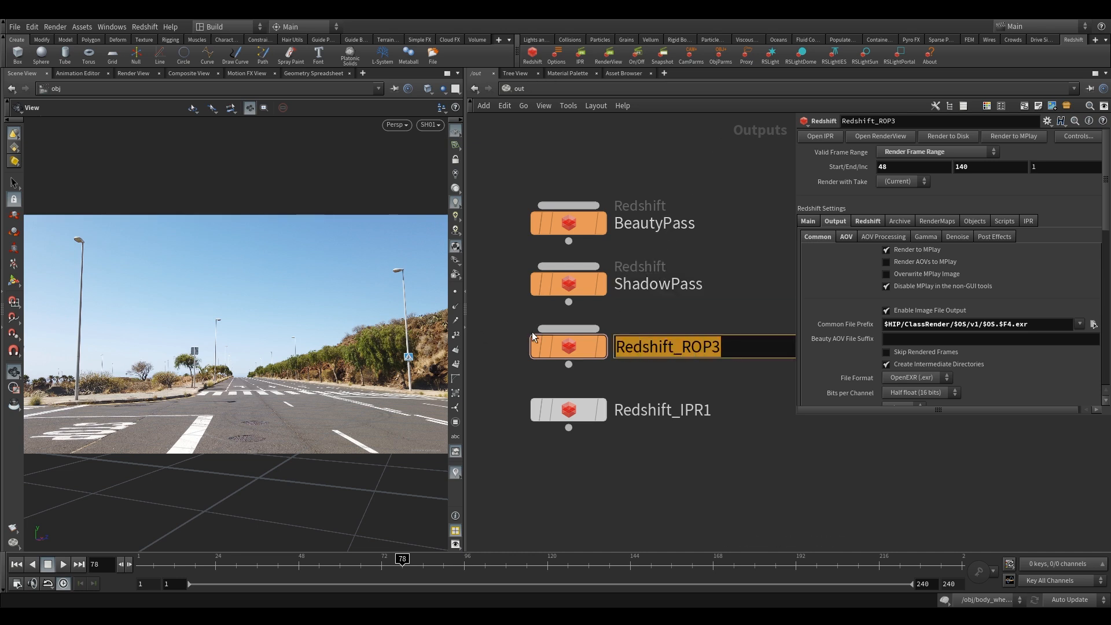
type("Light")
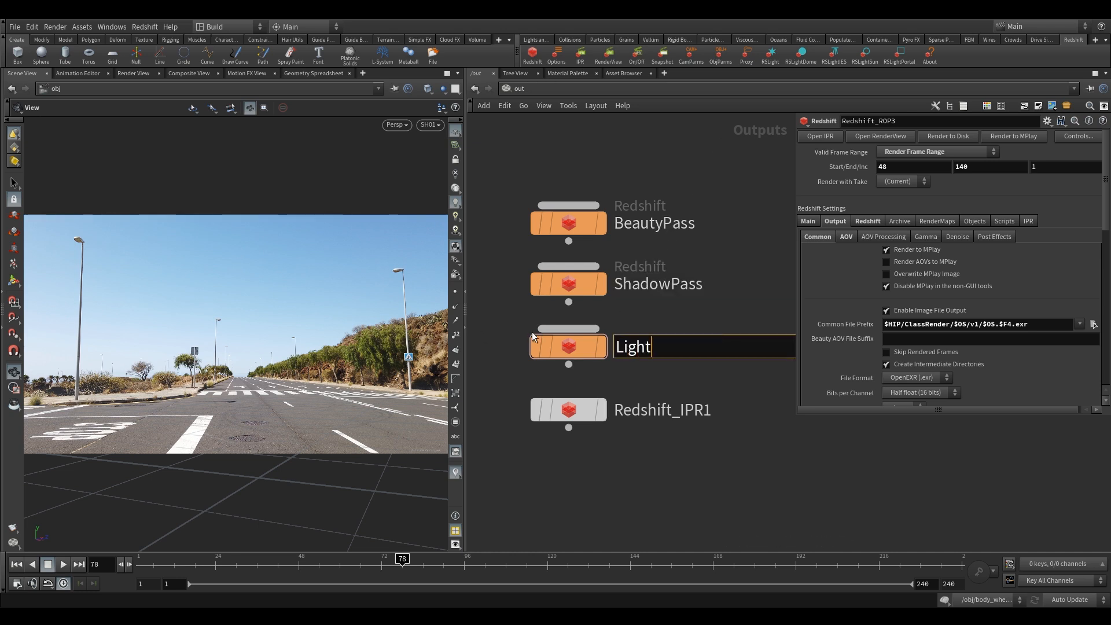
type("PostPass")
key("Return")
middle_click_drag(689, 390, 685, 443)
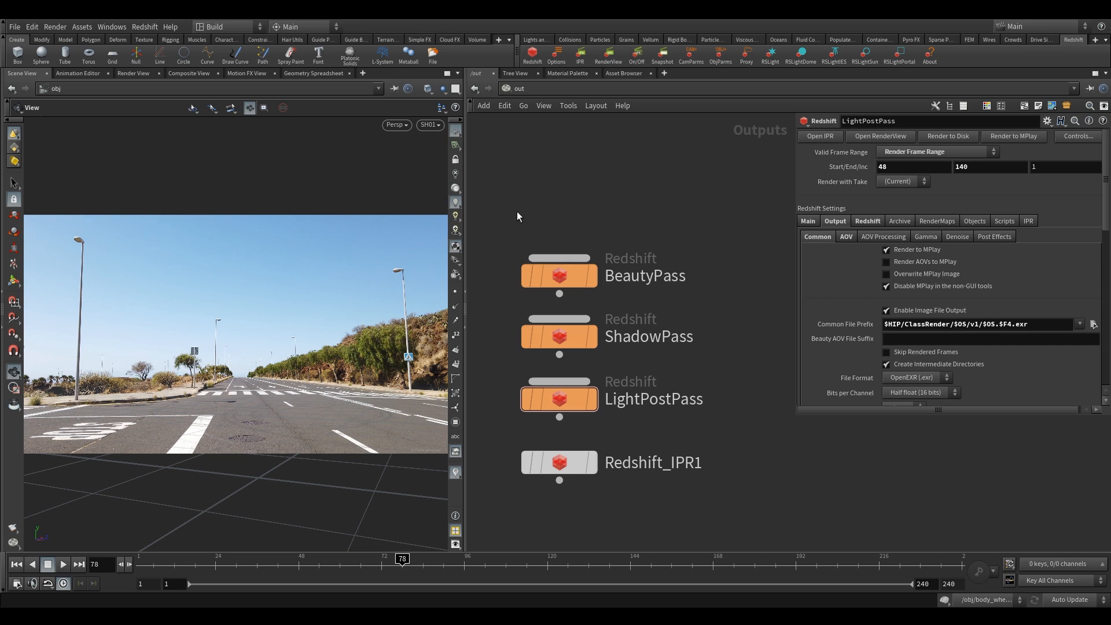
- Examine BeautyPass's object assignment settings and the geometry nodes of the render group in the obj network
left_click(568, 265)
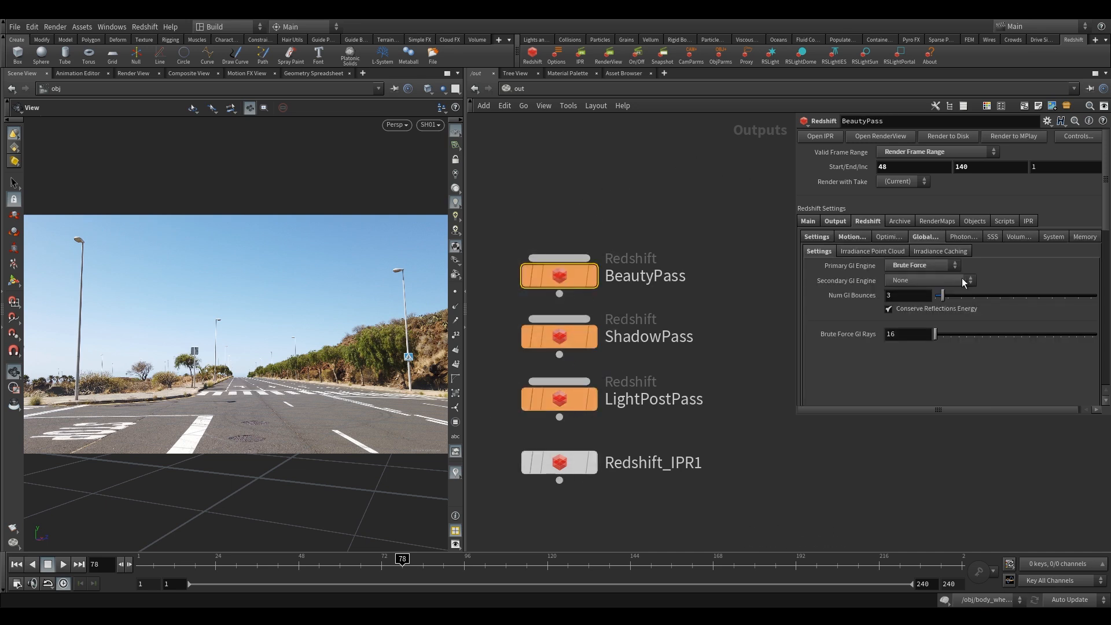
left_click(984, 221)
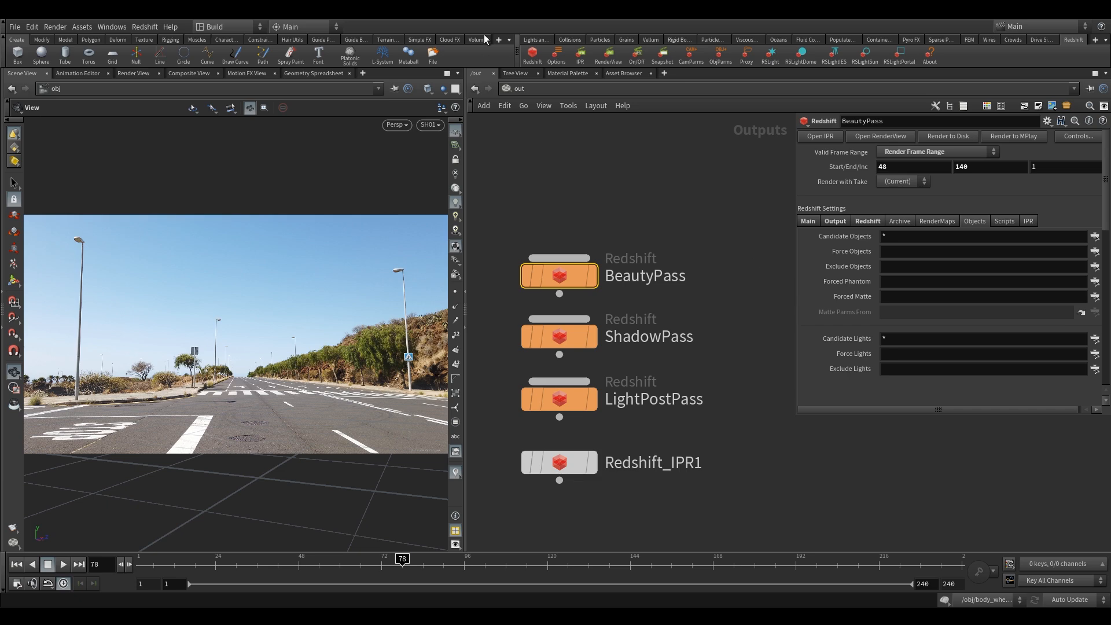
left_click(523, 88)
left_click(564, 146)
left_click_drag(540, 195, 674, 507)
middle_click_drag(673, 395, 618, 318)
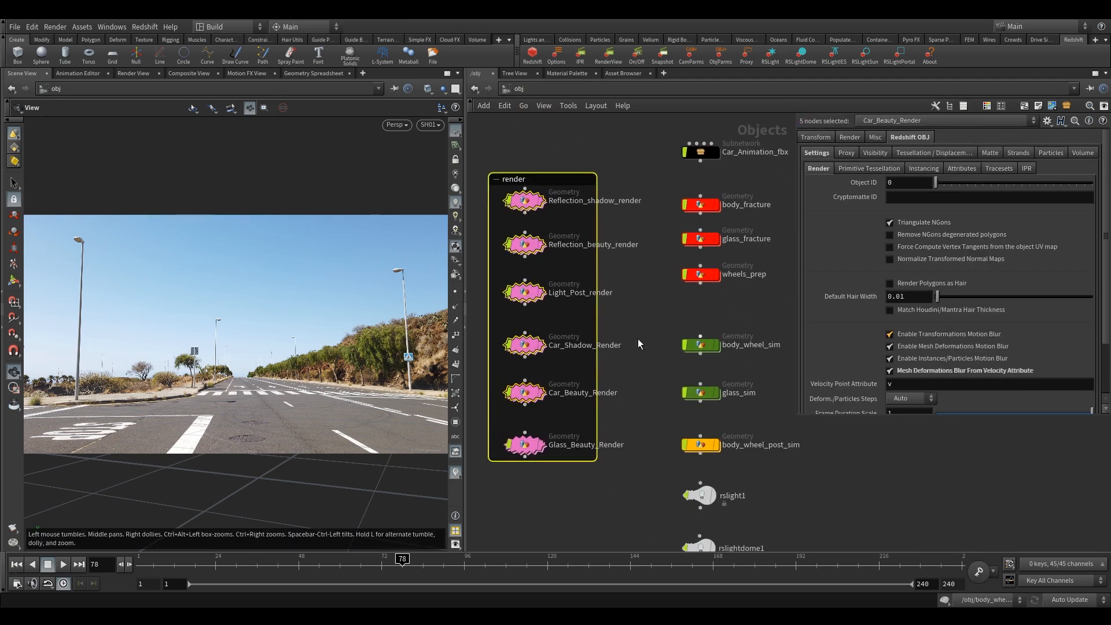
left_click(523, 202)
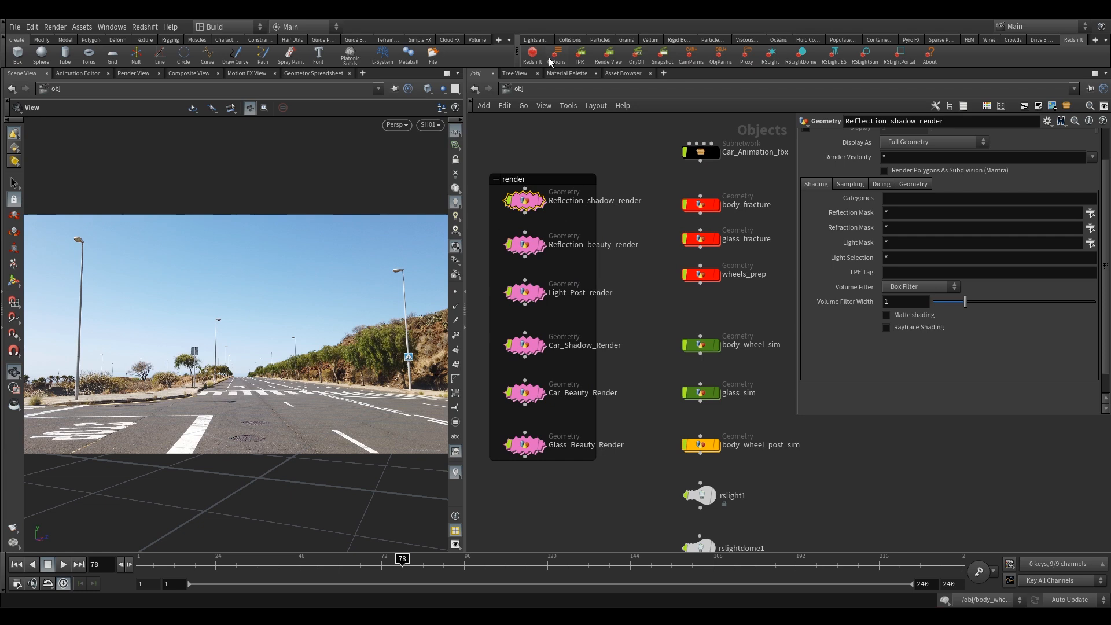
left_click(524, 88)
left_click(560, 152)
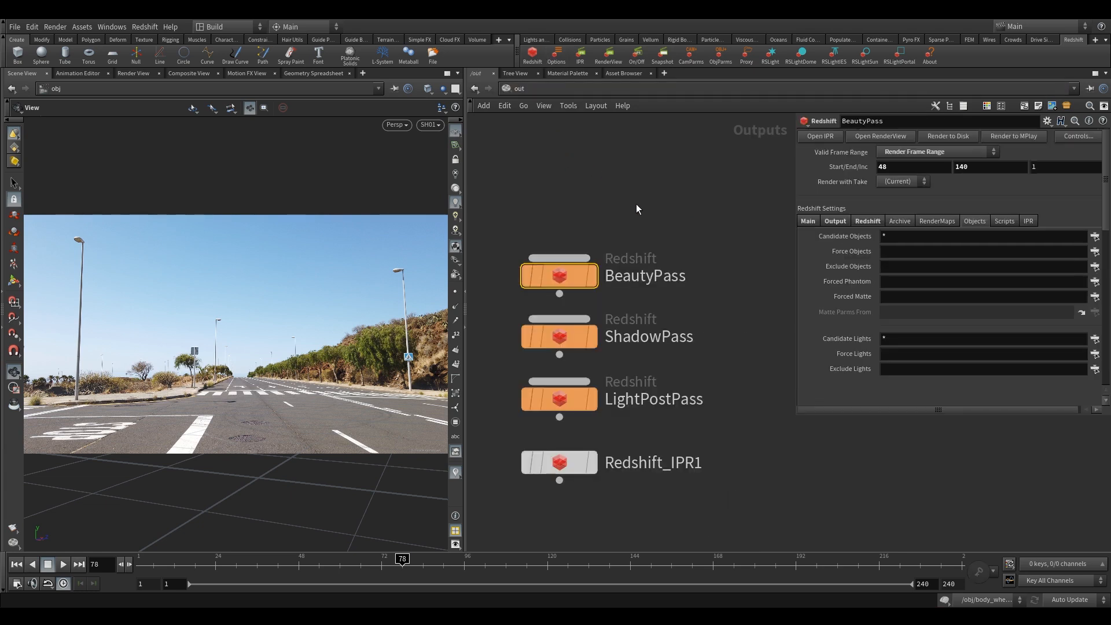
- Clear the Candidate Objects pattern of BeautyPass in the out network
double_click(883, 237)
left_click(531, 88)
left_click(561, 141)
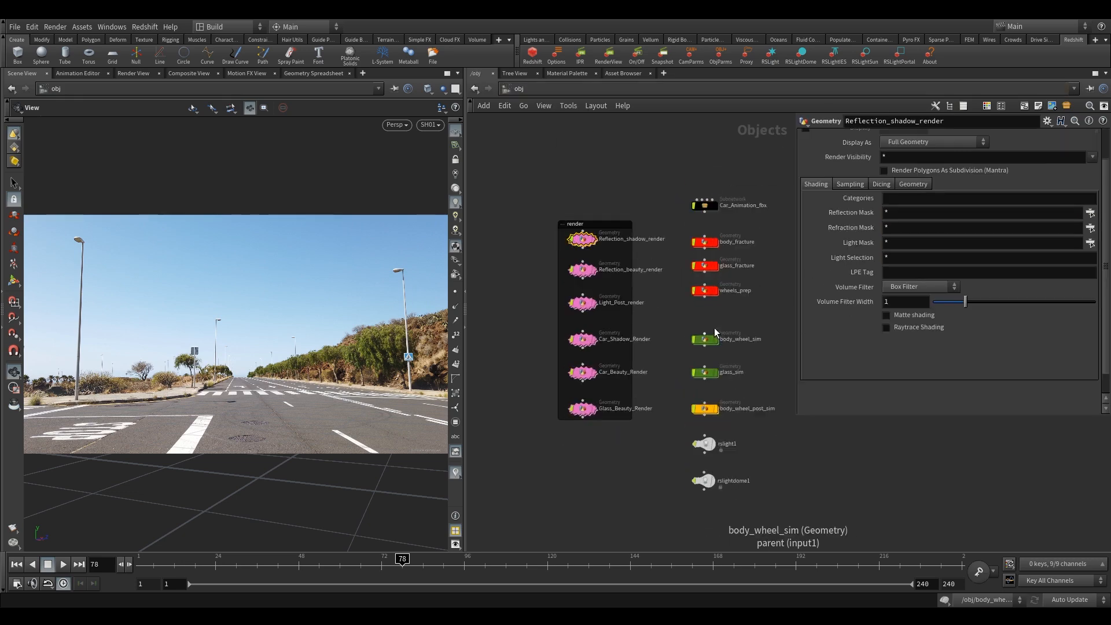
left_click(523, 88)
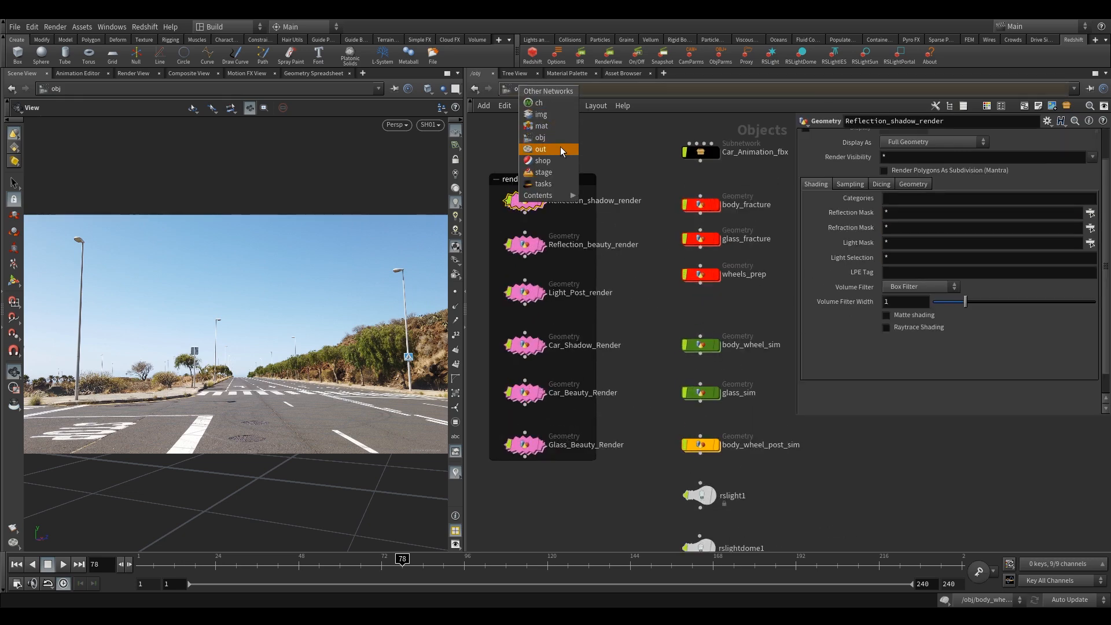
left_click(564, 149)
key("BackSpace")
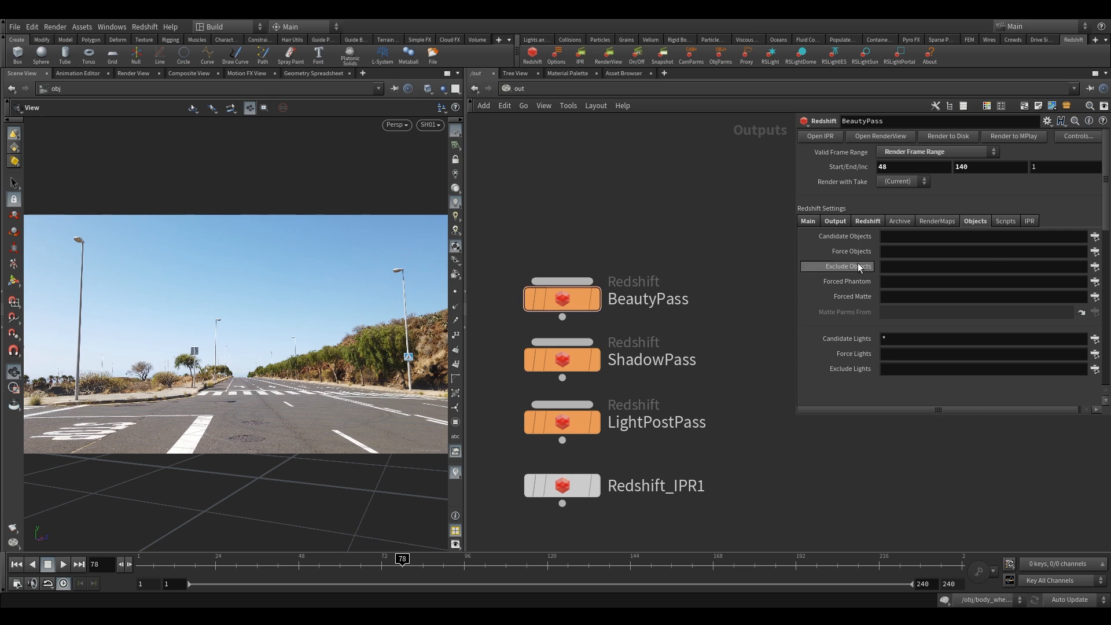
- Set BeautyPass's Force Objects to Reflection_beauty_render and widen the parameter pane to show the whole pattern
left_click_drag(797, 259, 707, 263)
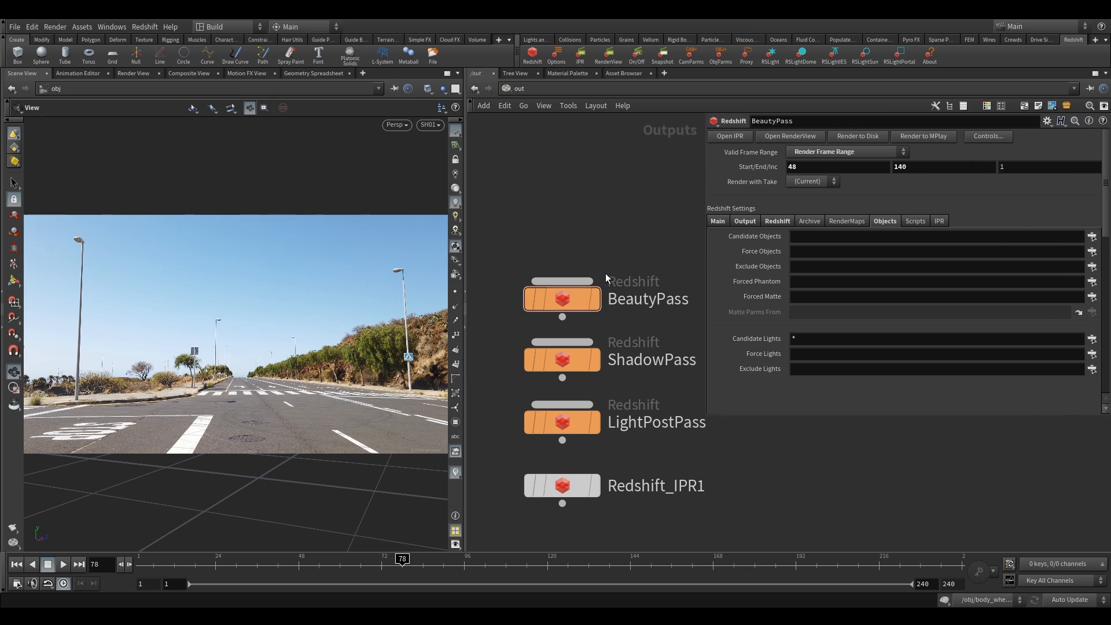
left_click(1093, 252)
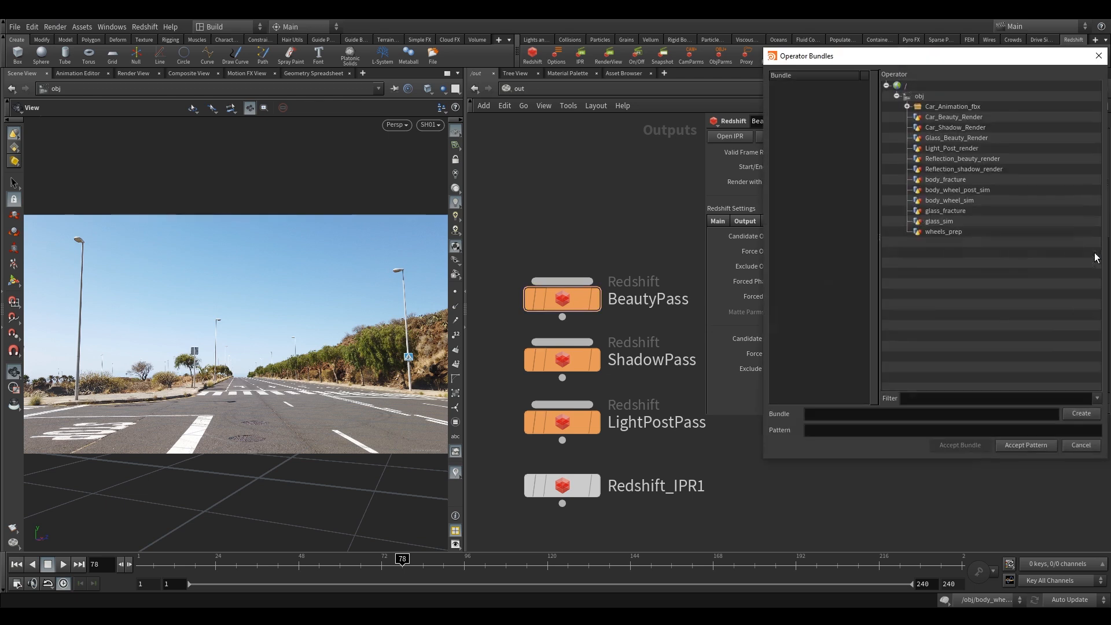
left_click(946, 160)
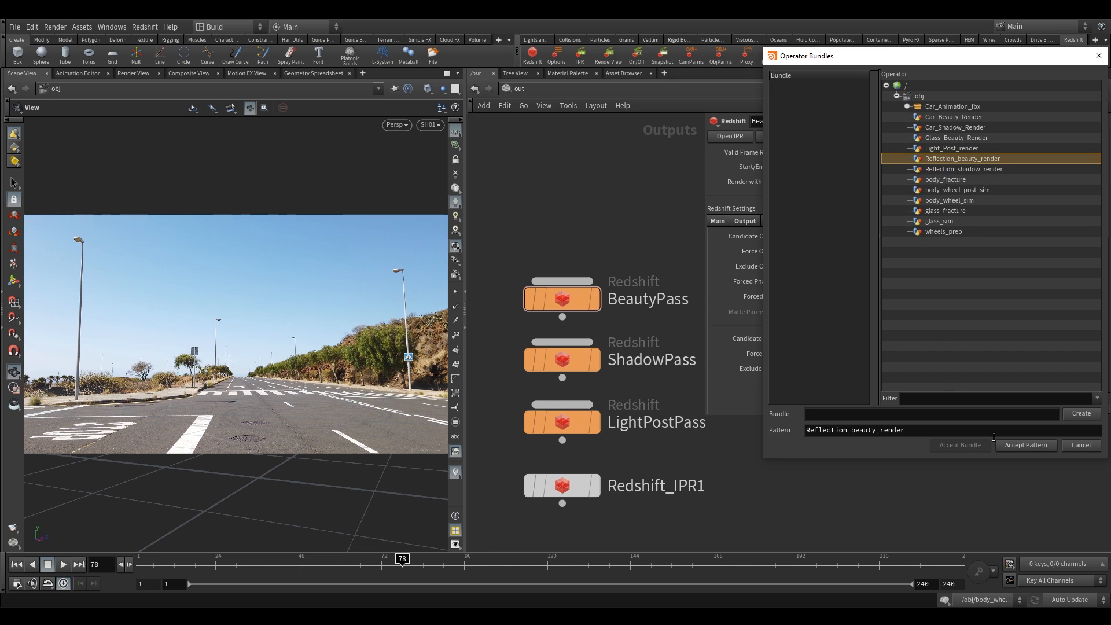
left_click(1011, 446)
left_click_drag(701, 243, 575, 243)
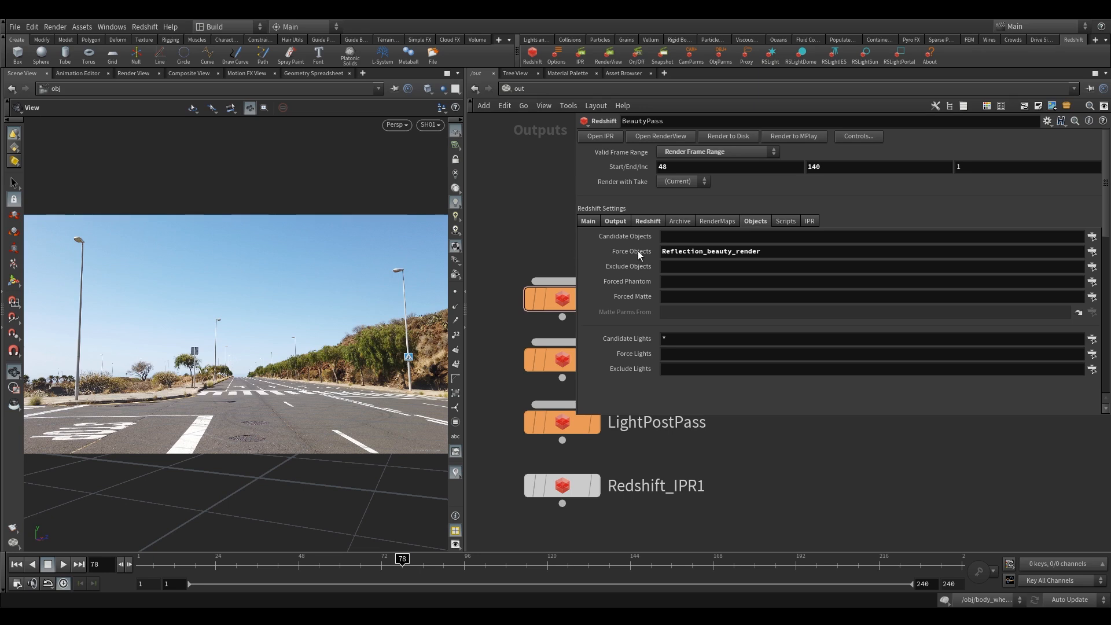
- Add Glass_Beauty_Render and Car_Beauty_Render to the Force Objects of BeautyPass
left_click(1092, 251)
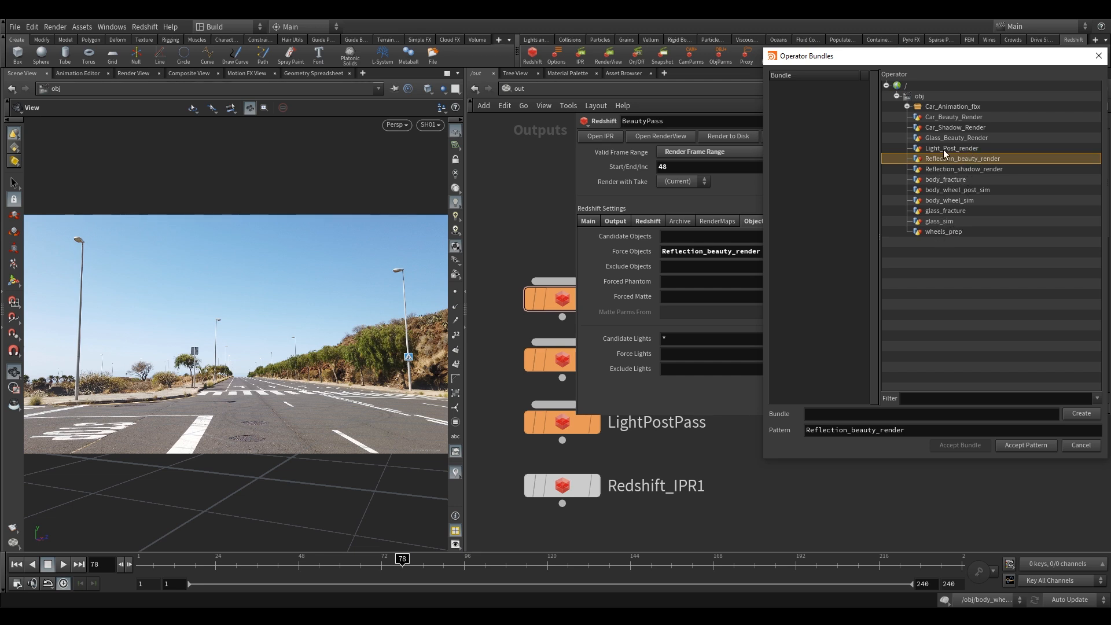
left_click(957, 136, "shift")
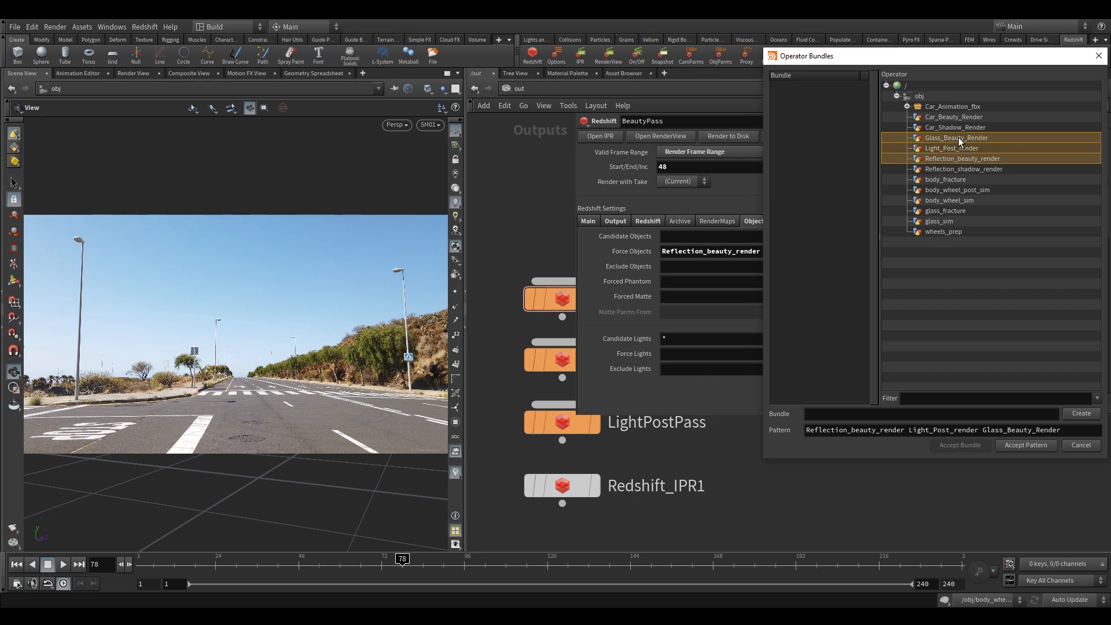
left_click(950, 147, "ctrl")
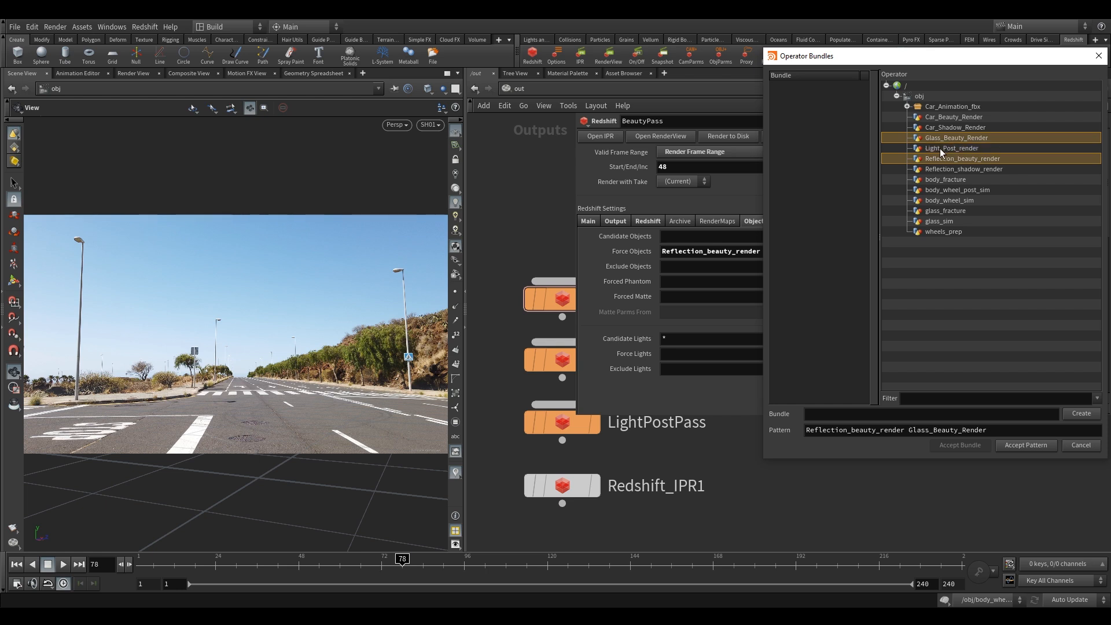
double_click(936, 141, "ctrl")
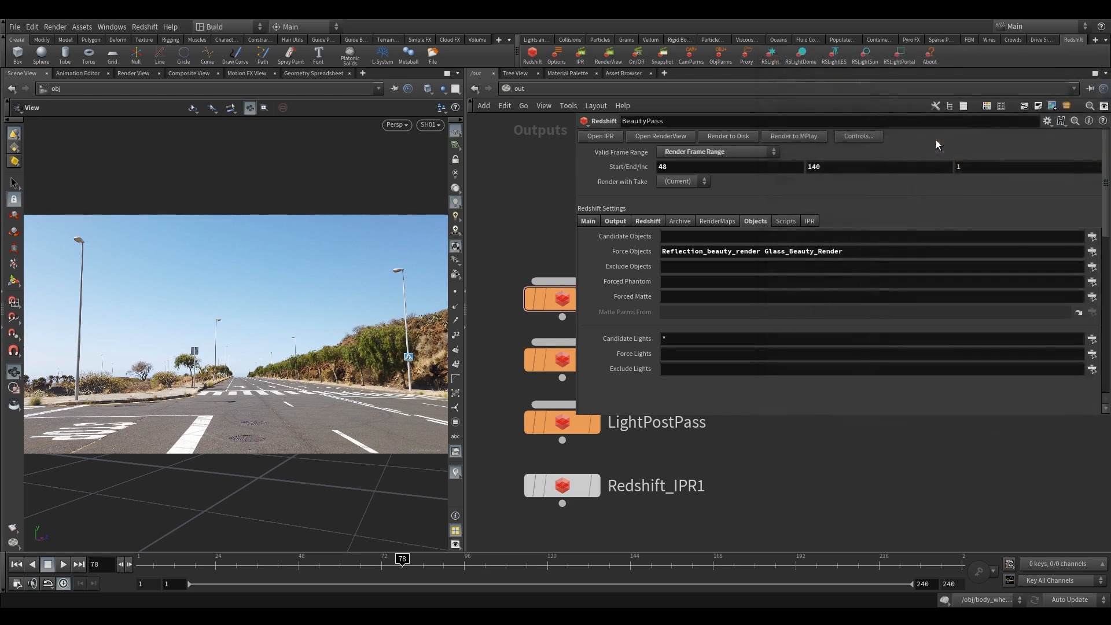
left_click(1091, 251)
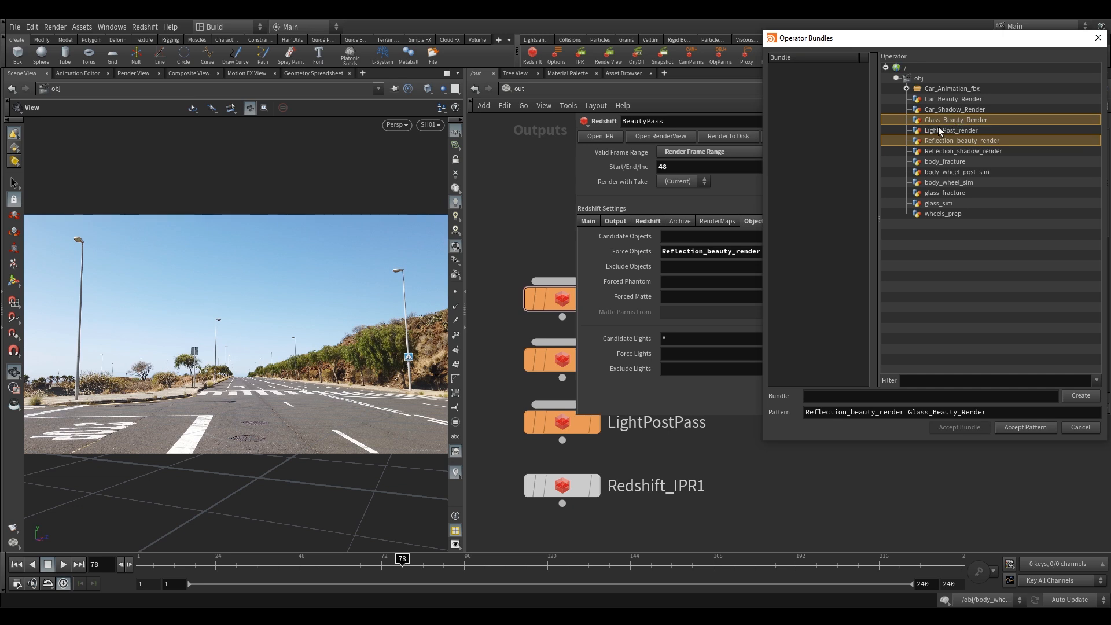
left_click(943, 98, "ctrl")
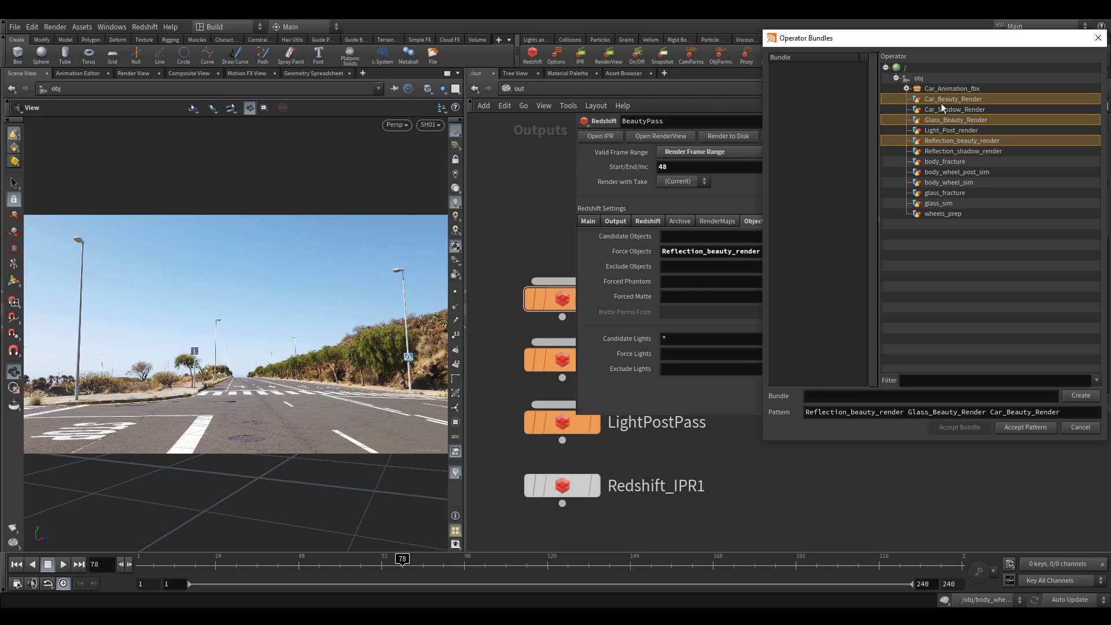
left_click(1025, 427)
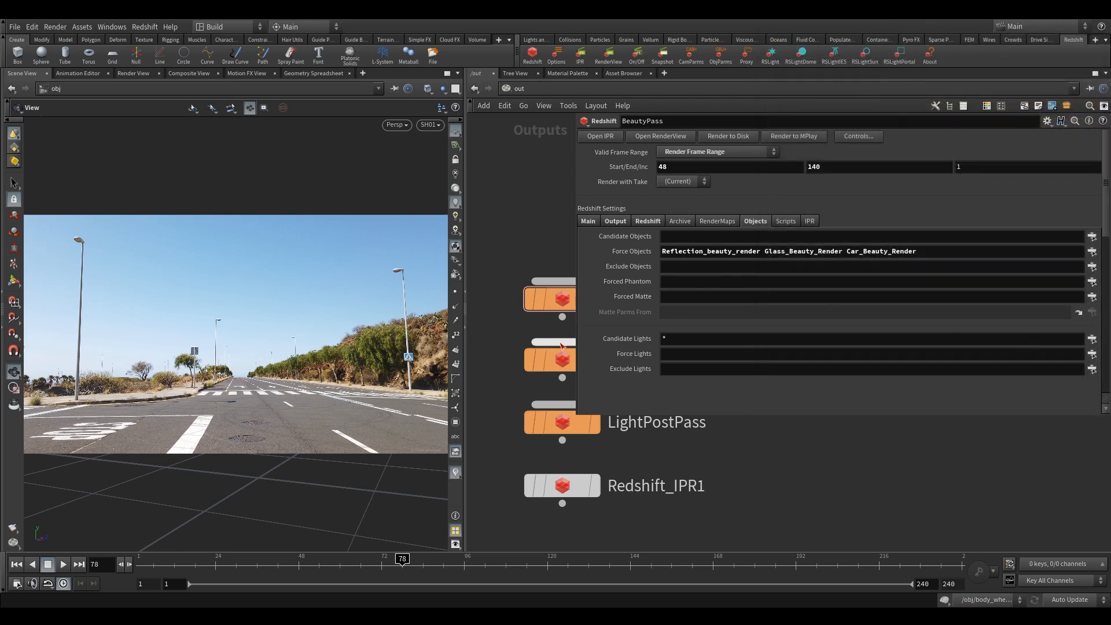
left_click_drag(576, 250, 725, 251)
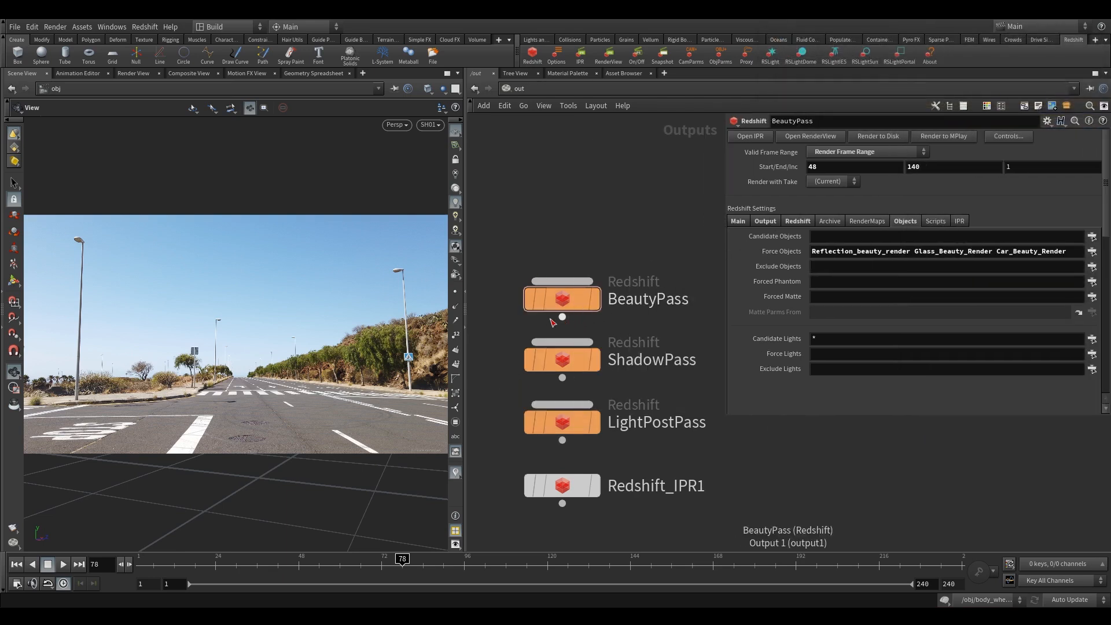
- Clear the Candidate Objects pattern of ShadowPass
left_click(541, 358)
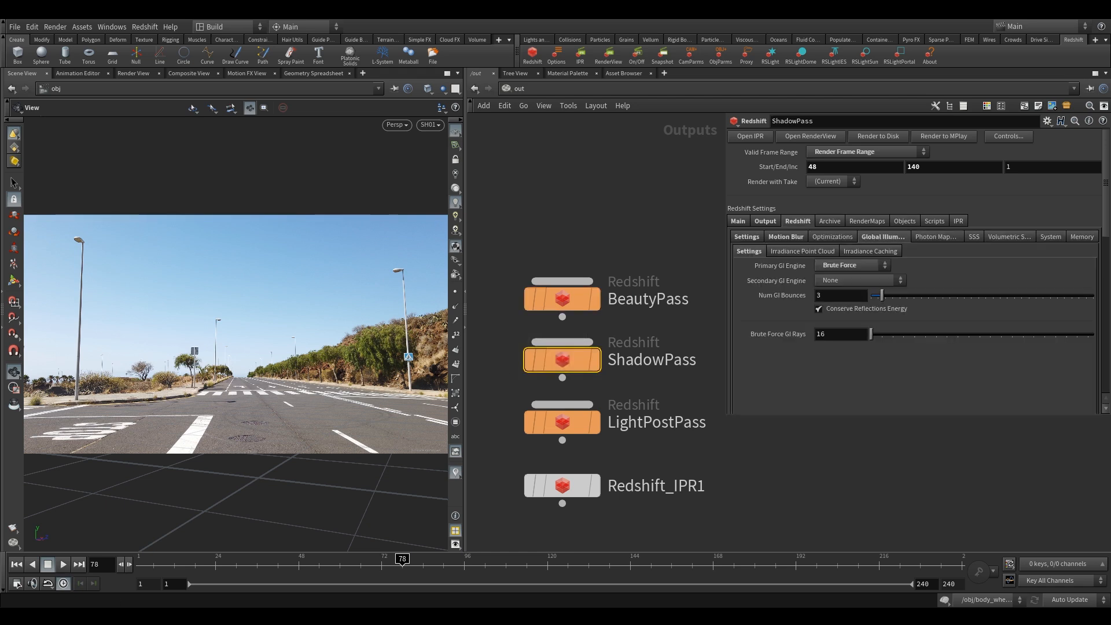
left_click(905, 224)
left_click_drag(843, 236, 754, 238)
key("BackSpace")
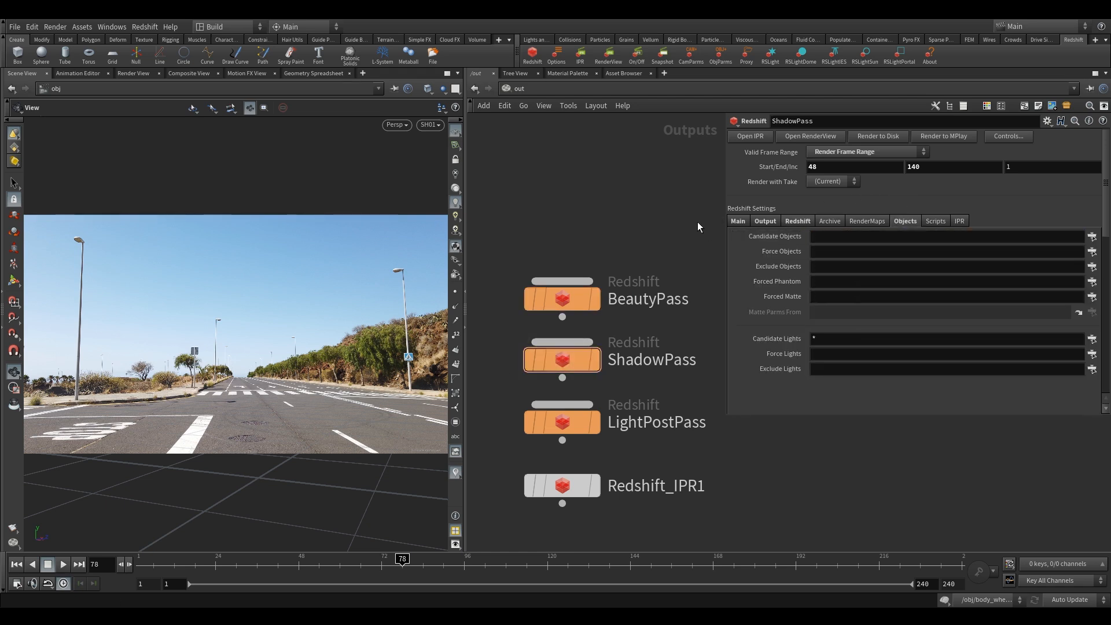
- Set the Force Objects of ShadowPass to Reflection_shadow_render and Car_Shadow_Render
left_click(1091, 254)
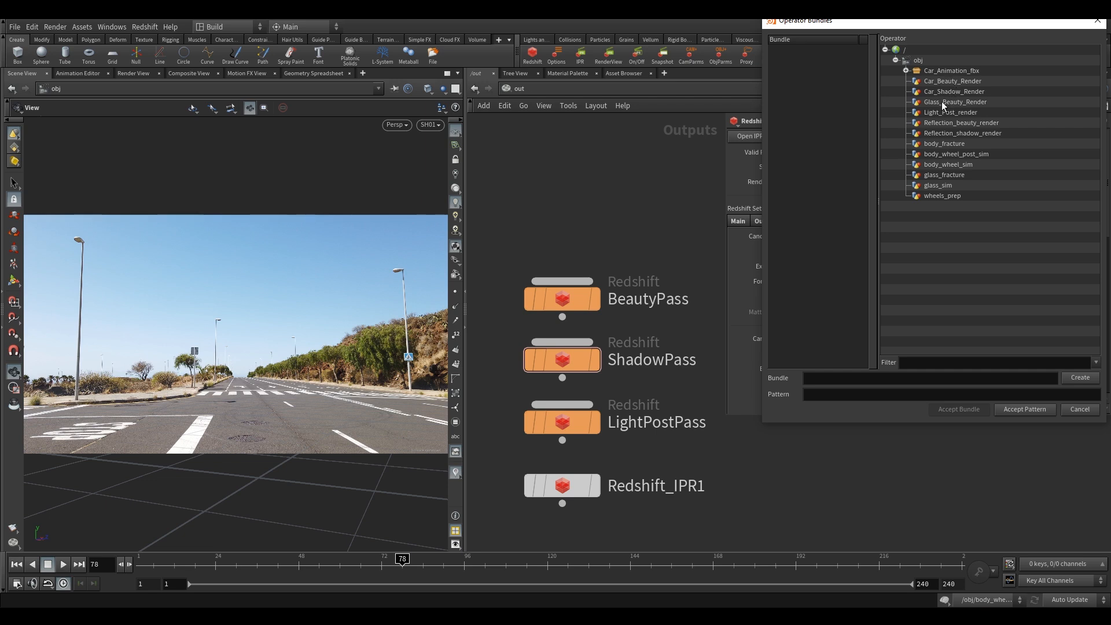
left_click(941, 134)
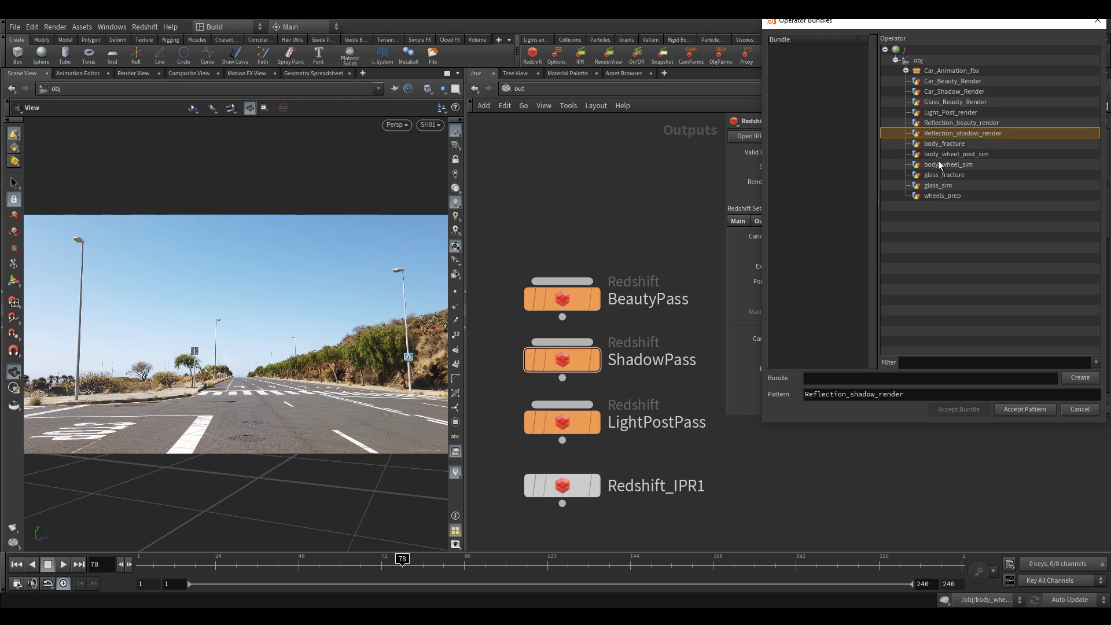
left_click(945, 92, "ctrl")
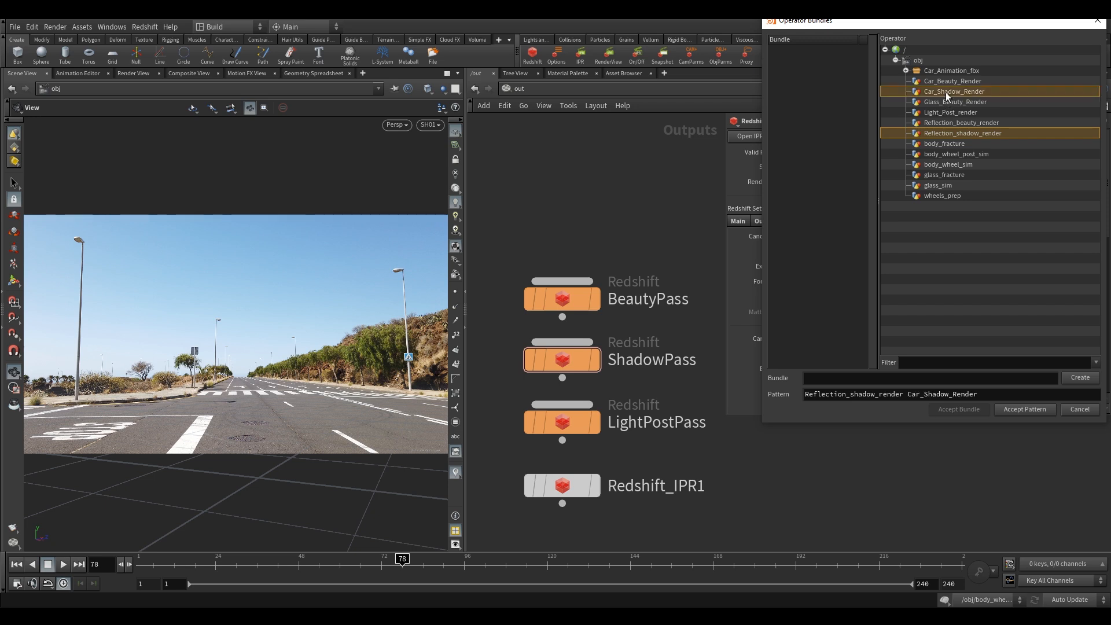
left_click(1020, 407)
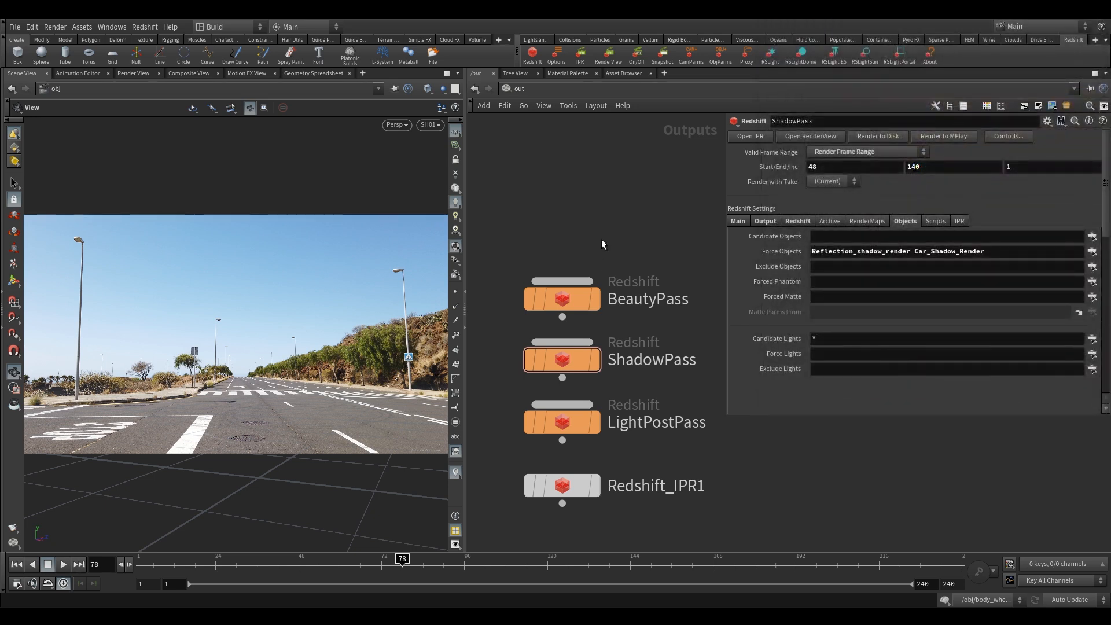
- Clear the Candidate Objects pattern of LightPostPass
left_click_drag(525, 299, 606, 360)
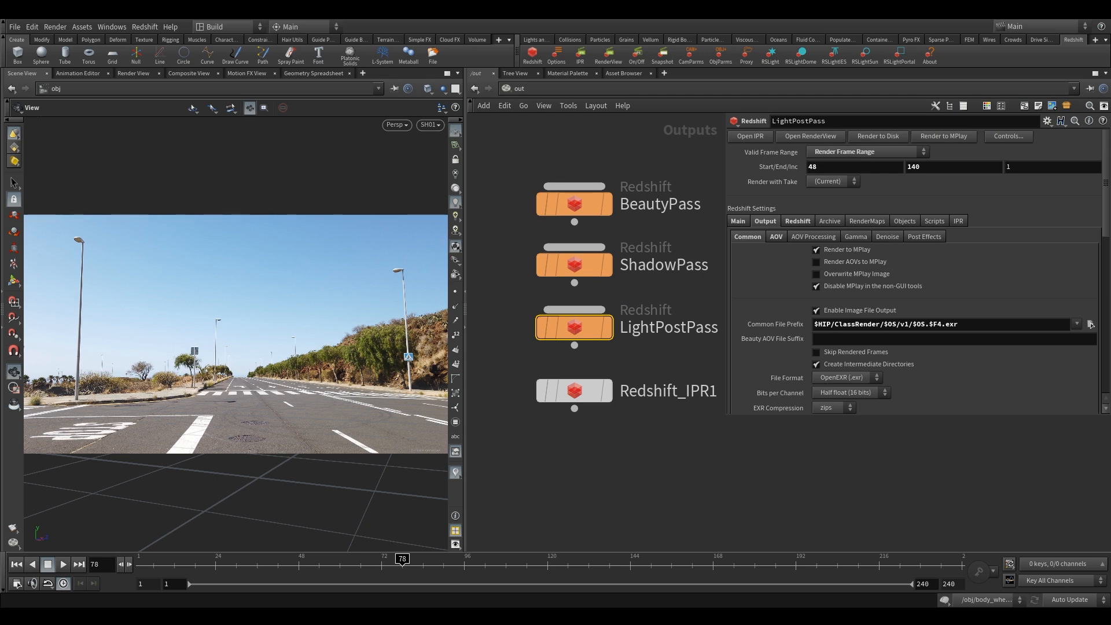
left_click(905, 222)
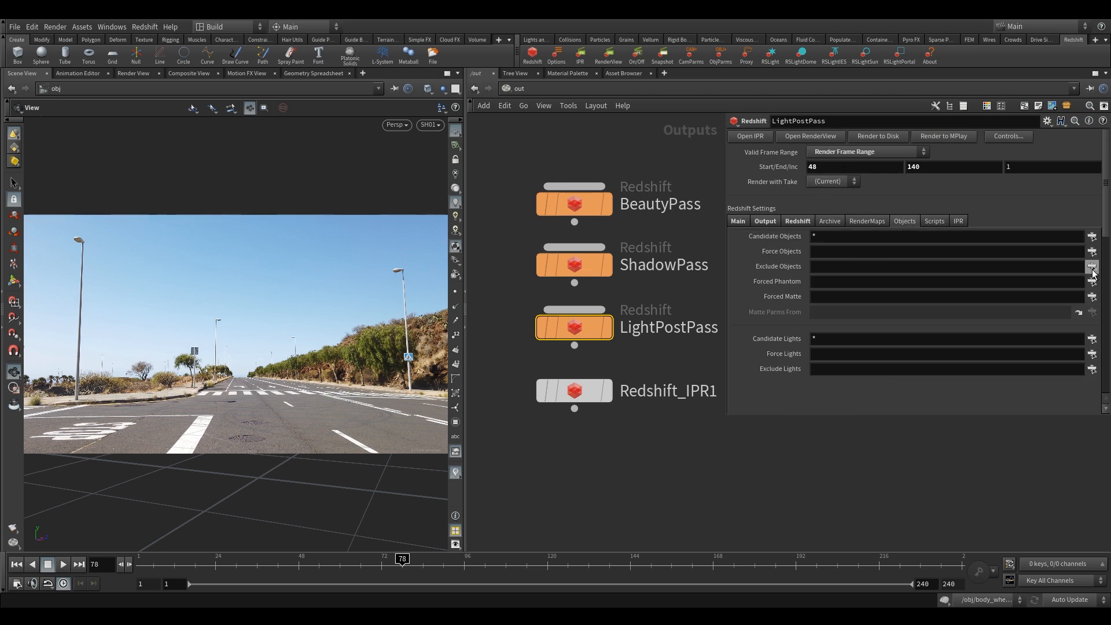
left_click_drag(935, 236, 752, 237)
key("BackSpace")
left_click(649, 140)
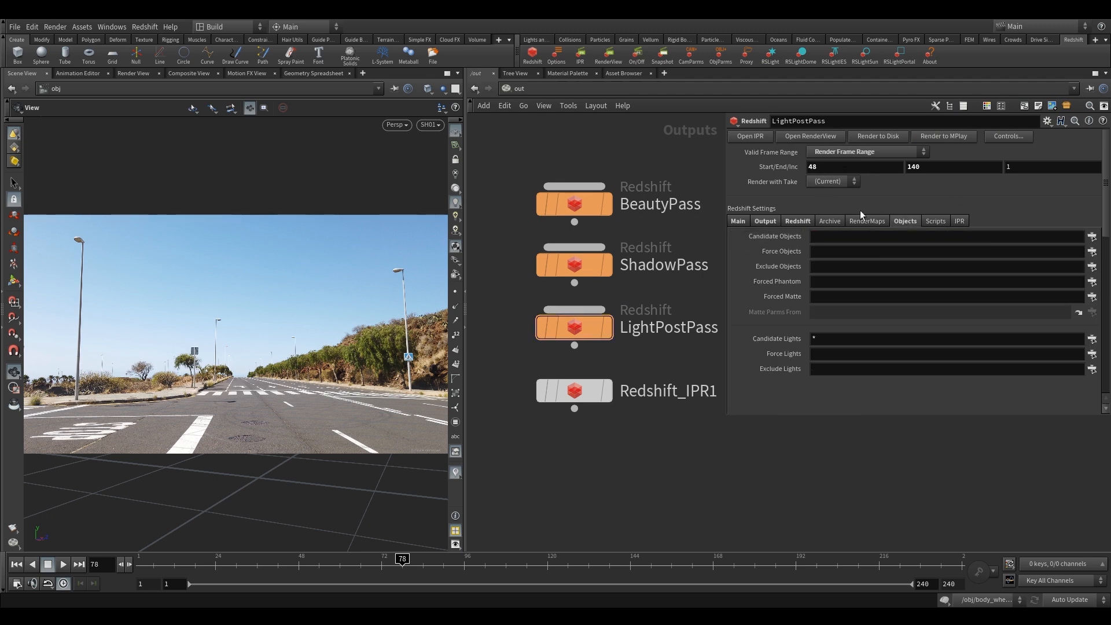
- Set the Force Objects of LightPostPass to Light_Post_render and Car_Shadow_Render
left_click(1092, 252)
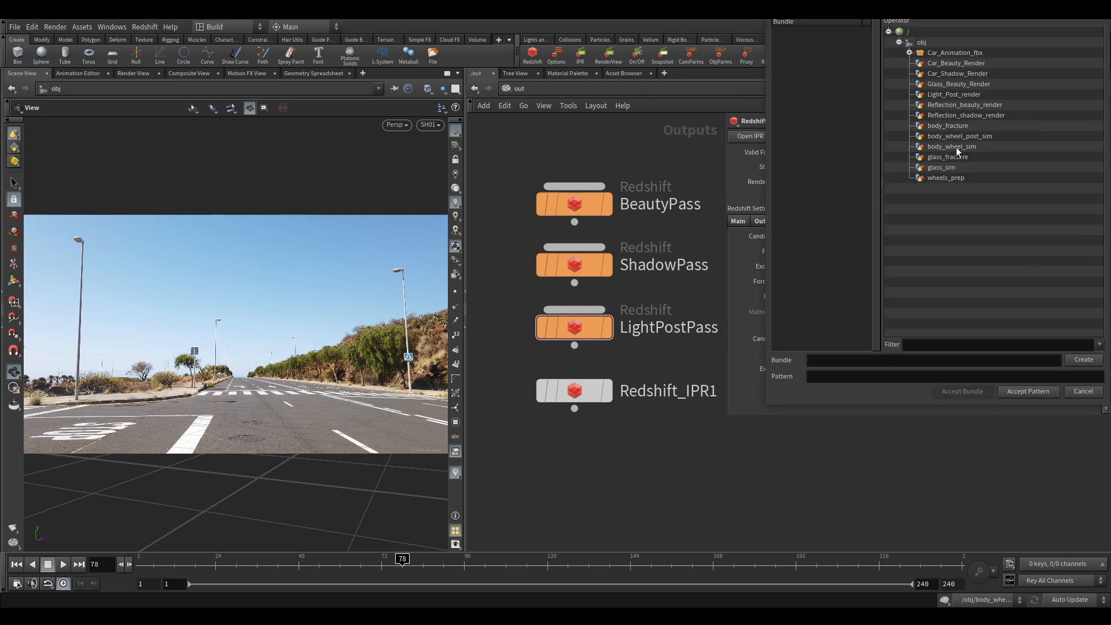
left_click(946, 75)
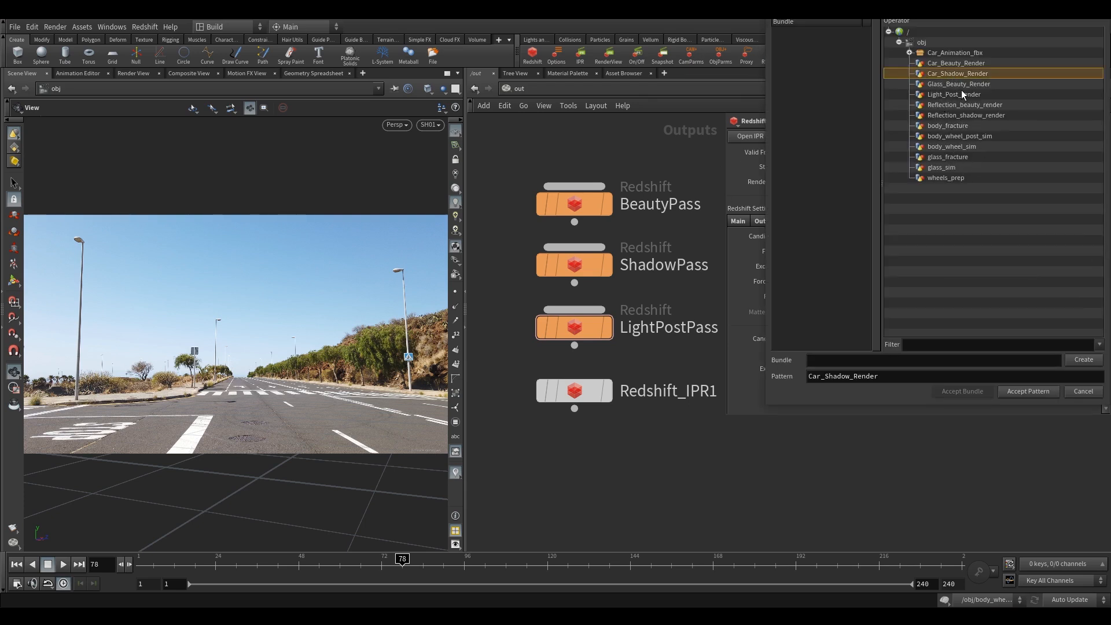
left_click(952, 94, "ctrl")
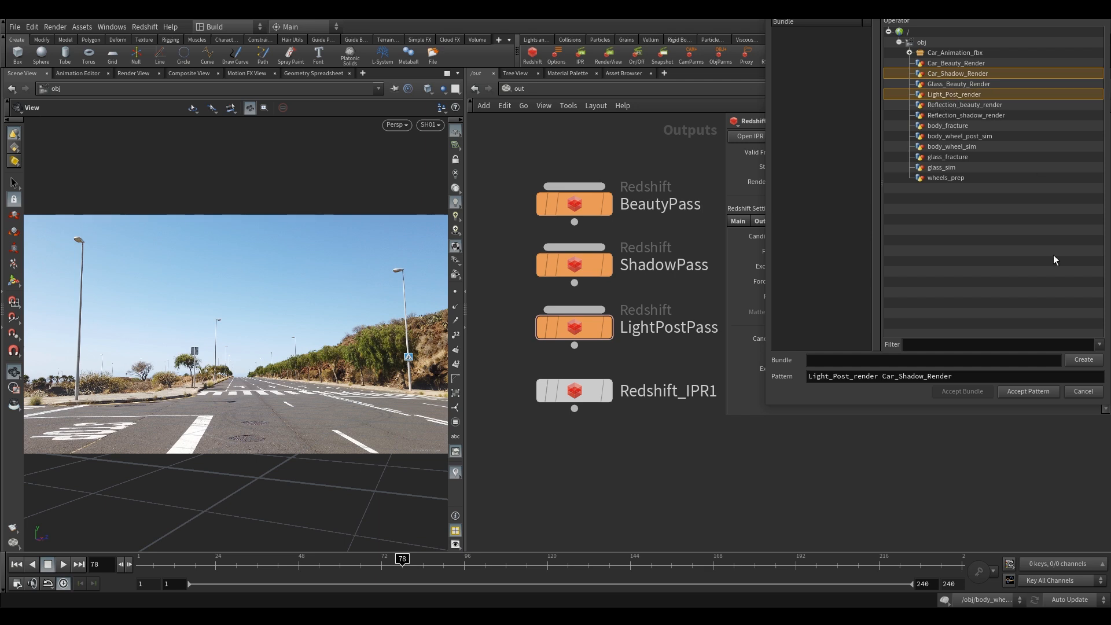
left_click(1029, 391)
scroll(553, 128, "up", 2)
left_click_drag(531, 184, 626, 438)
scroll(517, 179, "down", 2)
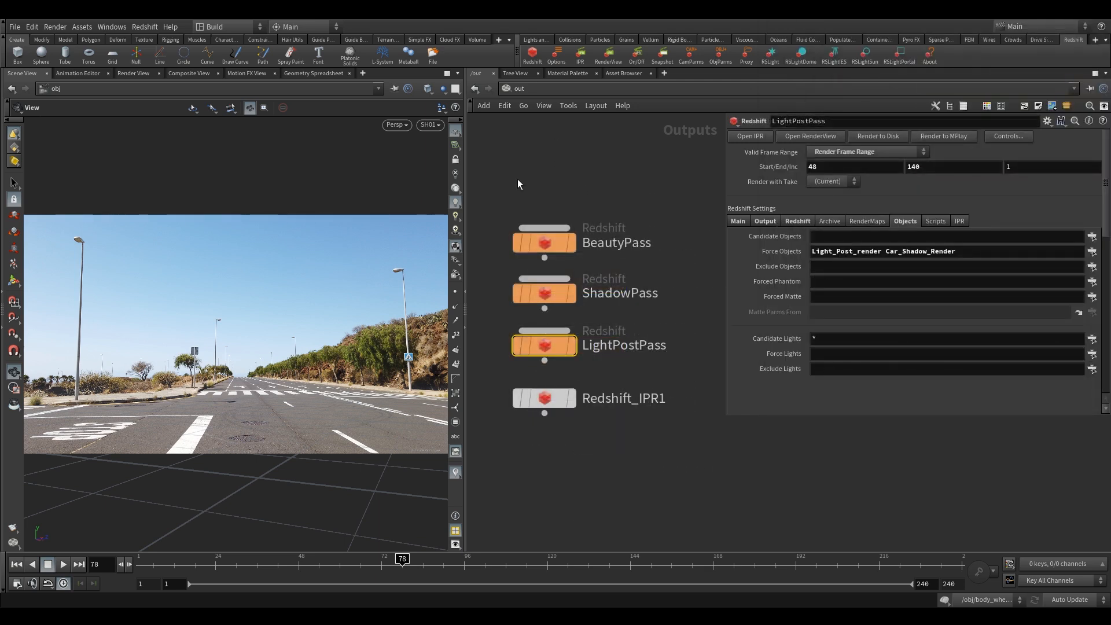
- Switch to the obj network and turn off Primary Ray Visible for Car_Shadow_Render
left_click(537, 87)
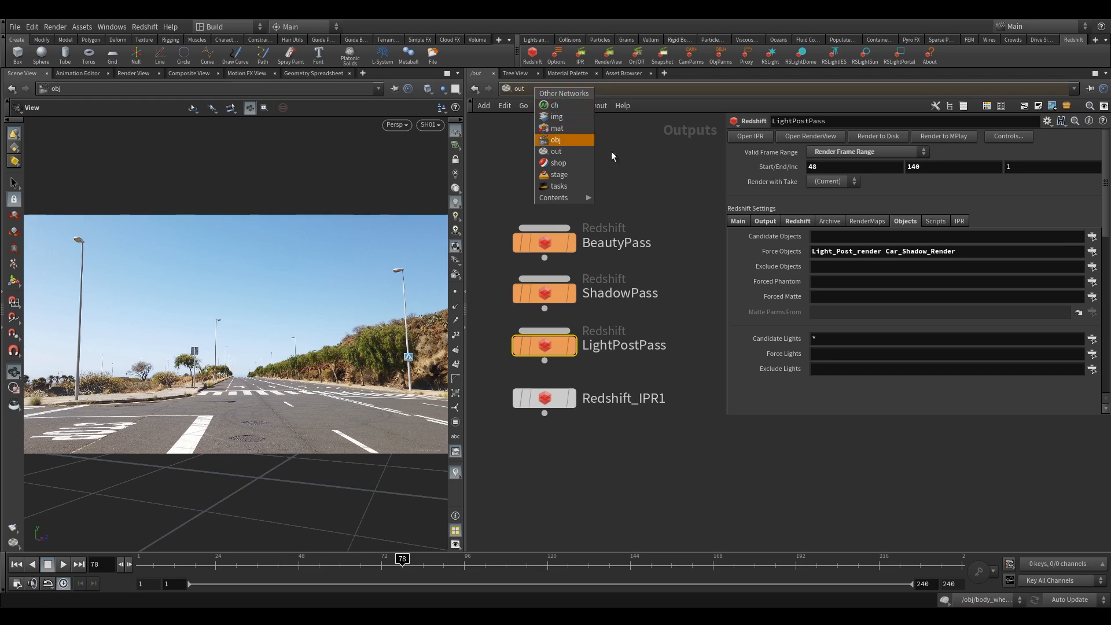
left_click(926, 254)
left_click(950, 252)
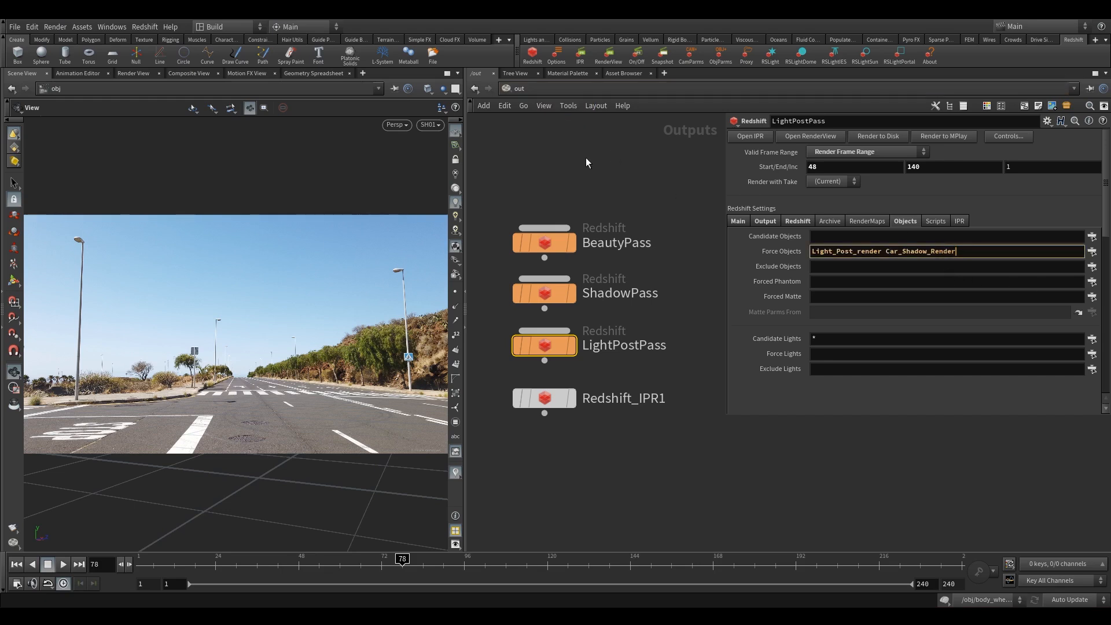
left_click(521, 91)
left_click(545, 141)
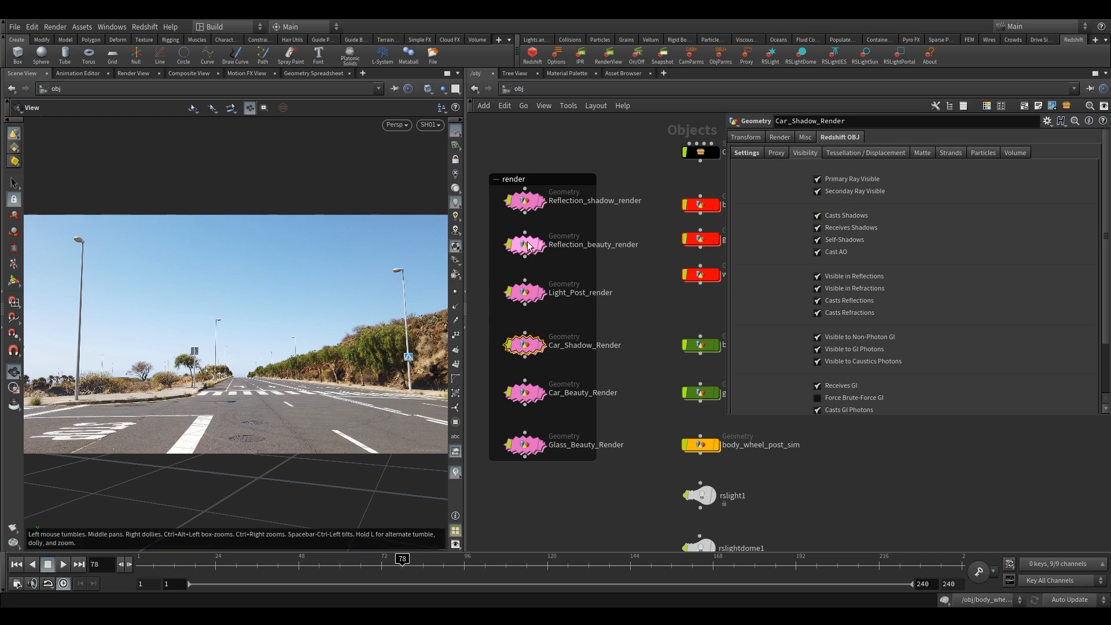
left_click(825, 180)
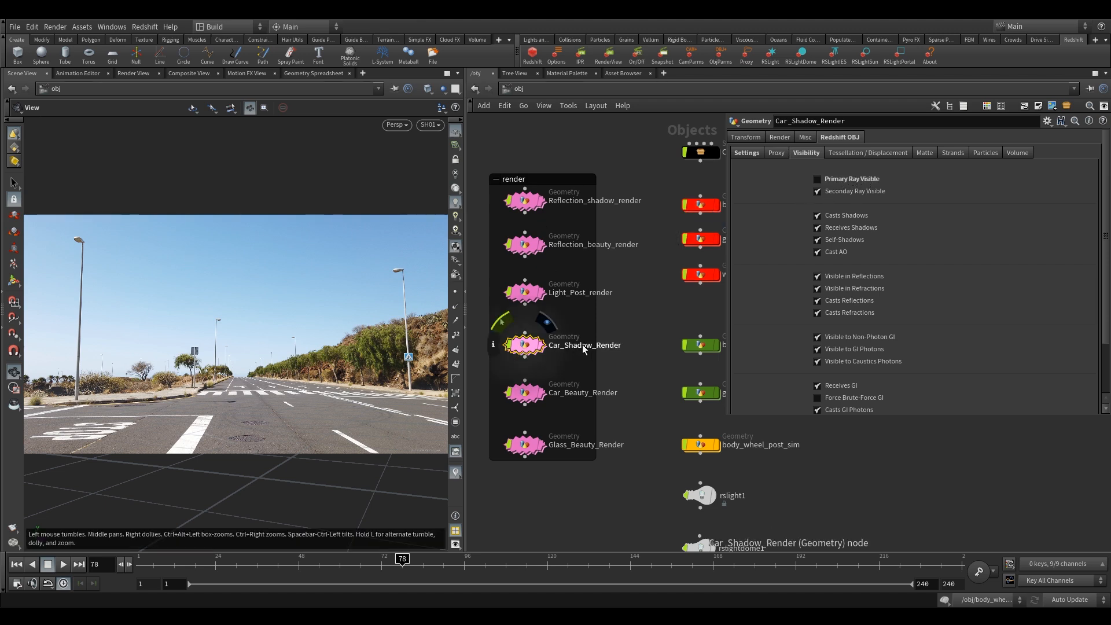
- Return to the out network and widen the network pane over the viewport
left_click(533, 89)
left_click(558, 140)
left_click(527, 89)
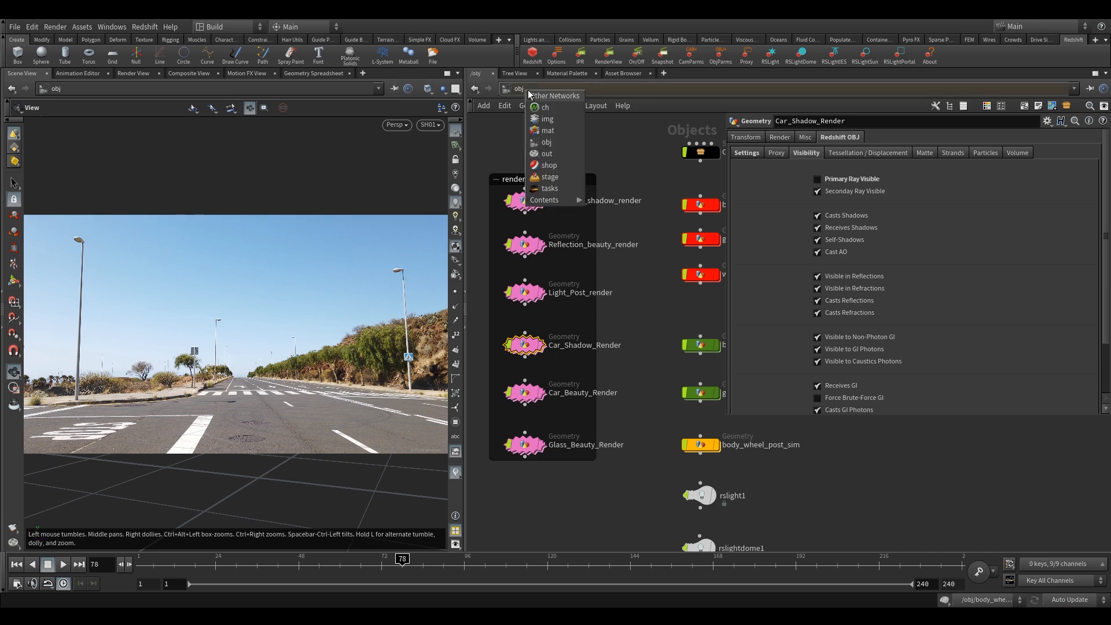
left_click(547, 158)
left_click(521, 89)
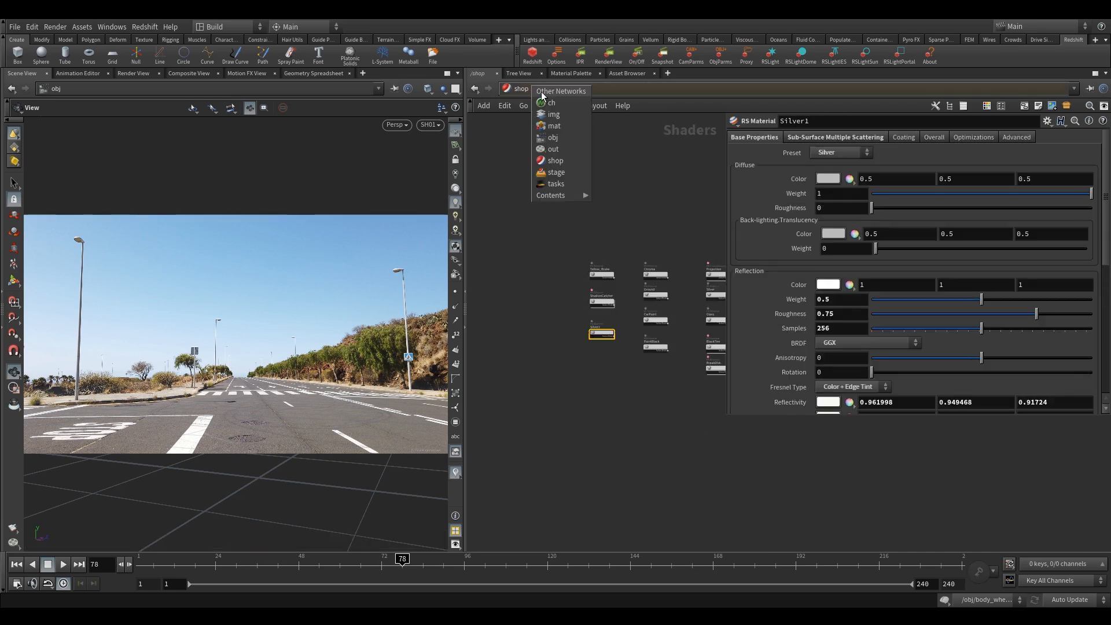
left_click(561, 148)
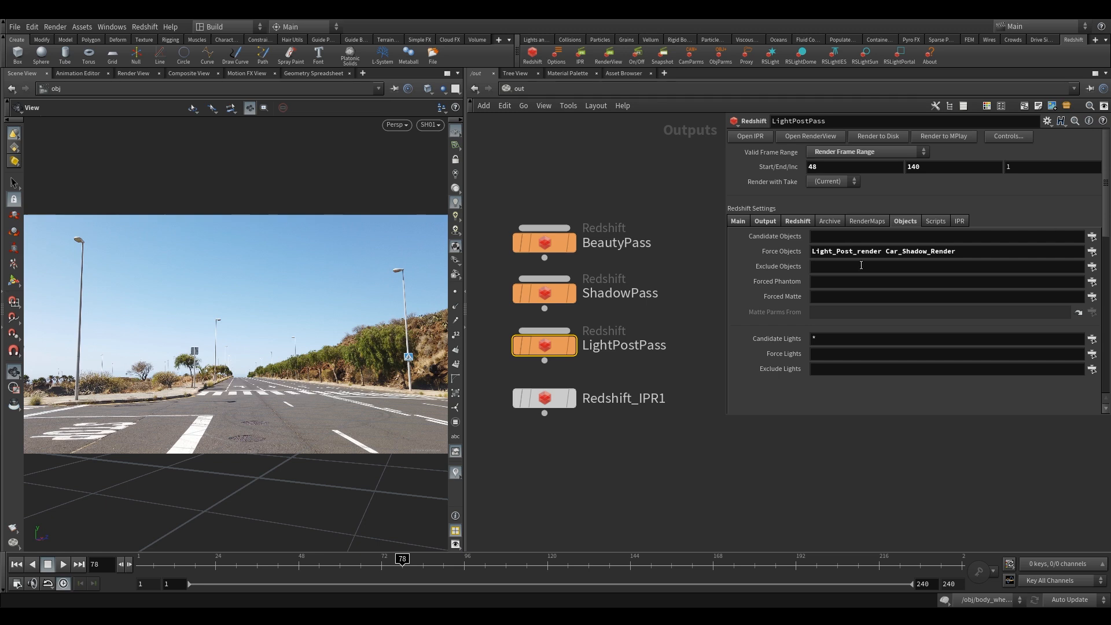
left_click_drag(467, 307, 246, 315)
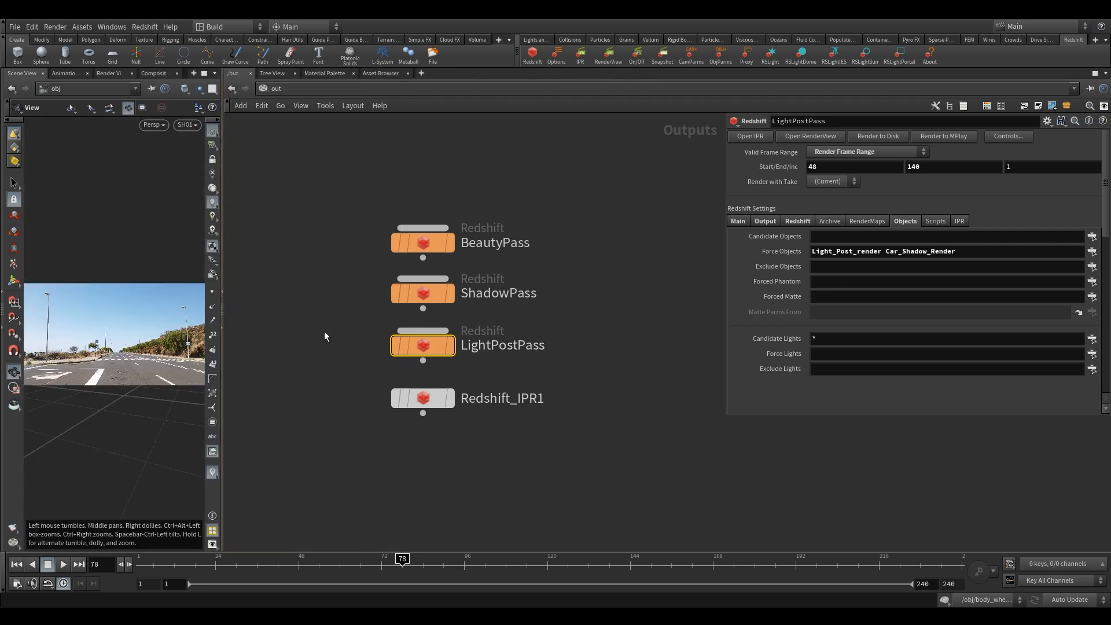
- Move Redshift_IPR1 further below the passes and set its Linked ROP to BeautyPass
left_click_drag(436, 396, 433, 430)
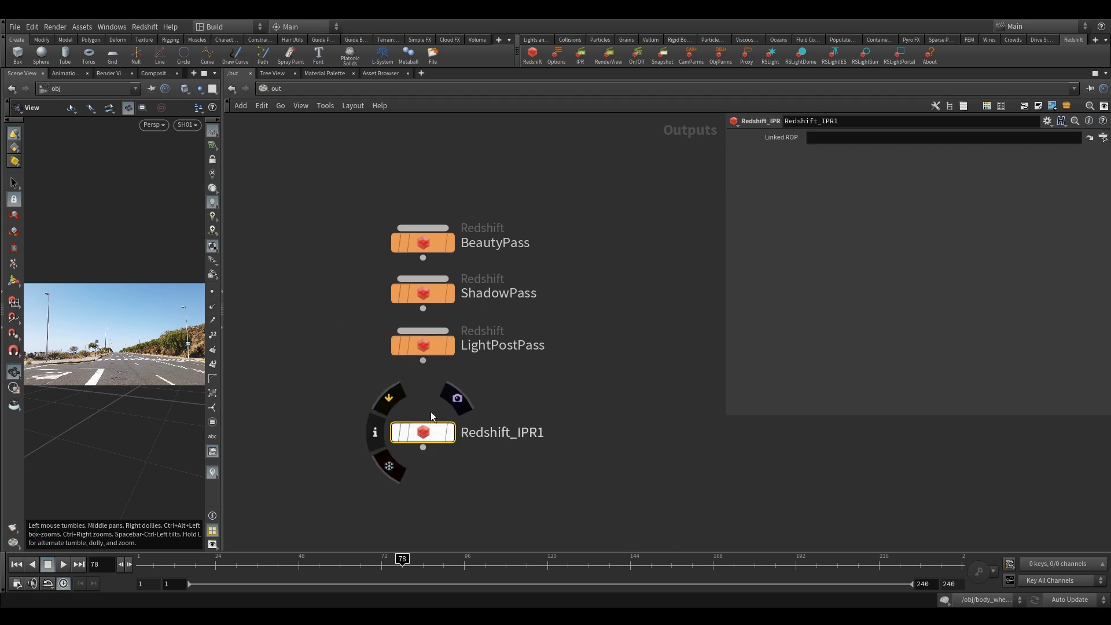
mouse_move(422, 347)
left_click_drag(422, 242, 880, 141)
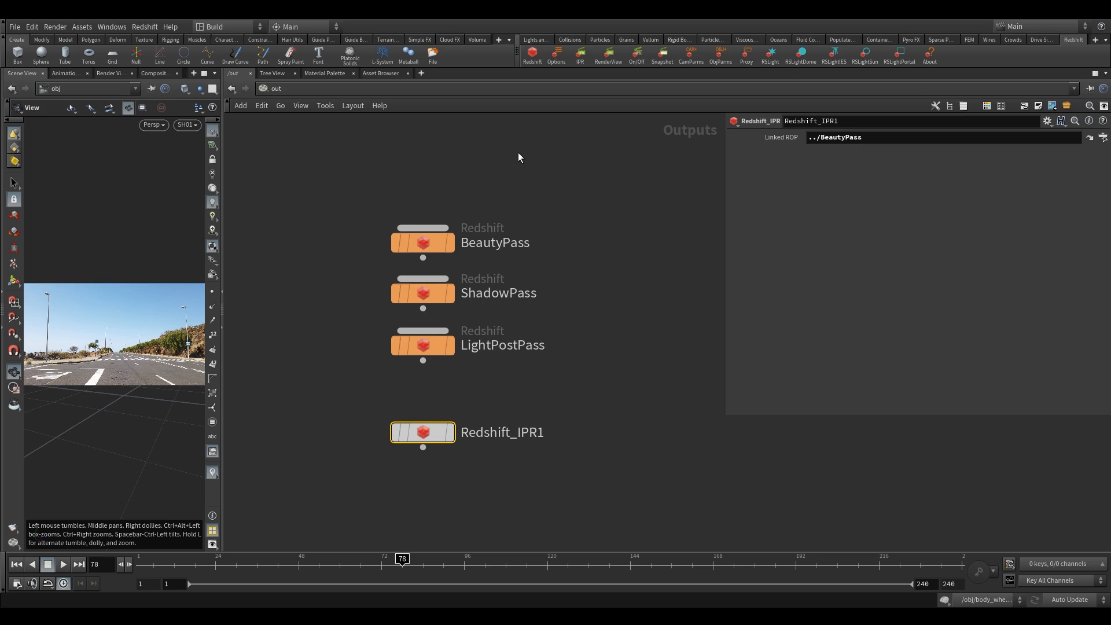
middle_click_drag(518, 153, 566, 169)
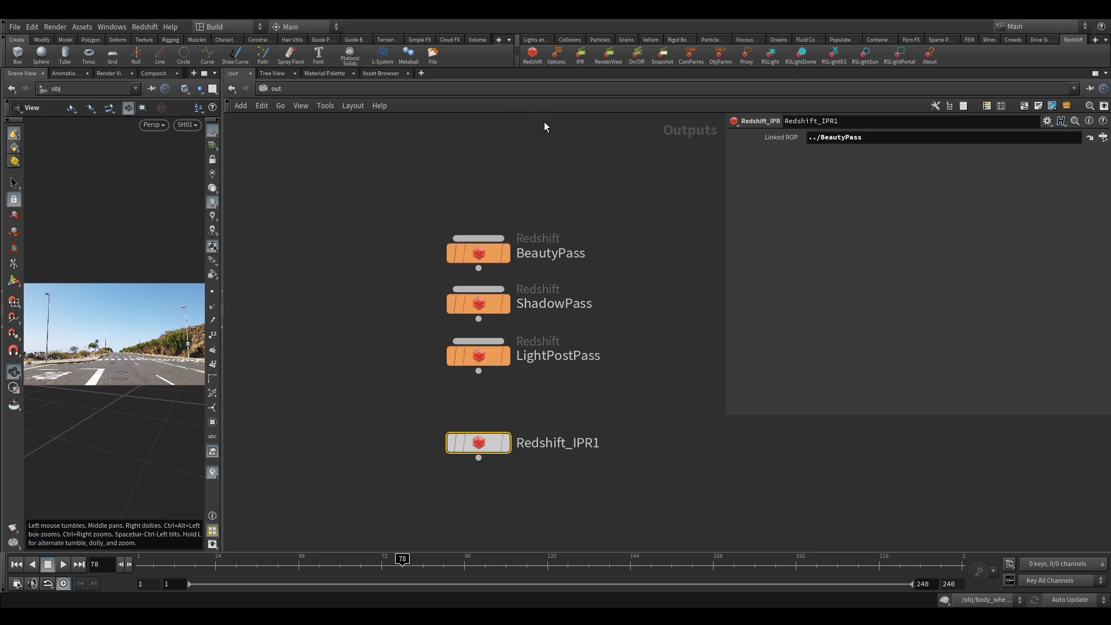
- Save the scene file
left_click(14, 27)
left_click(35, 84)
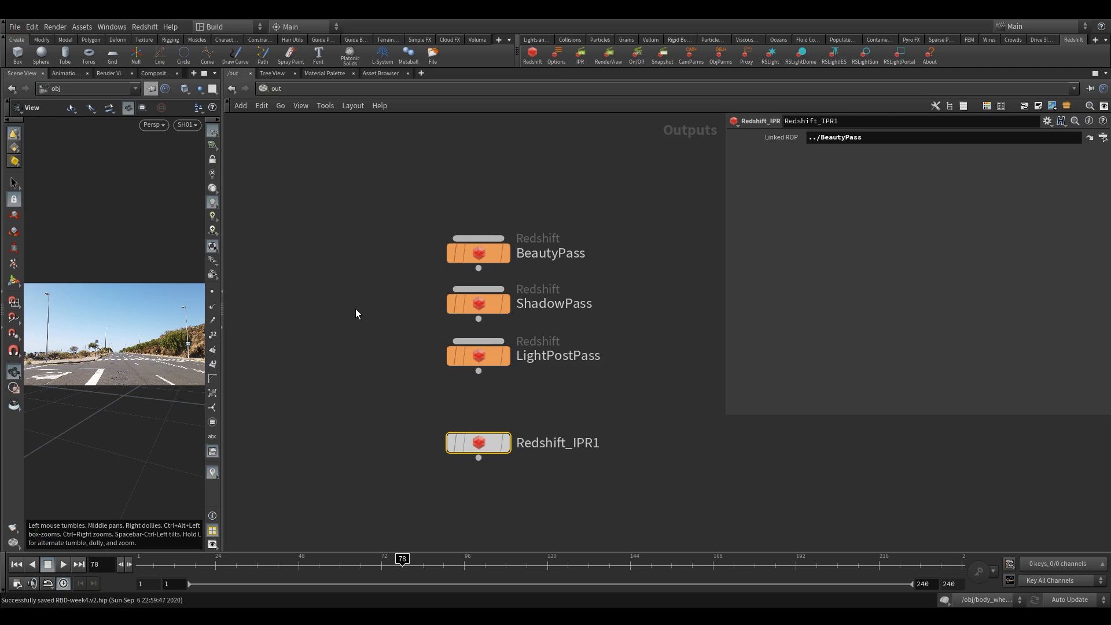
middle_click_drag(390, 384, 372, 360)
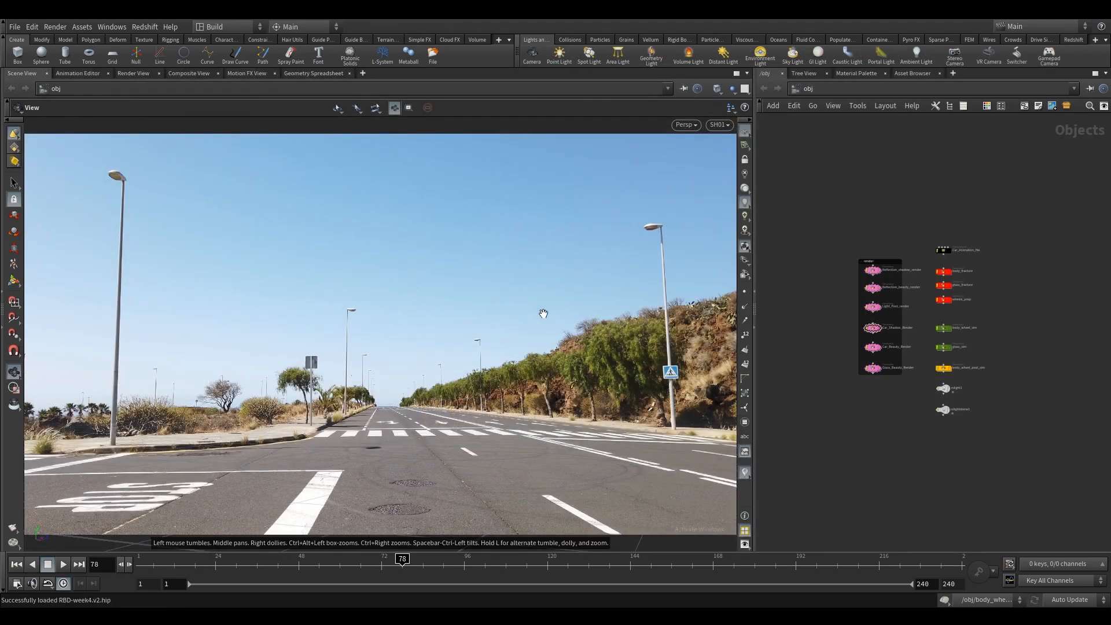
- Open the out network, display the parameters of BeautyPass and widen the network pane
left_click(825, 89)
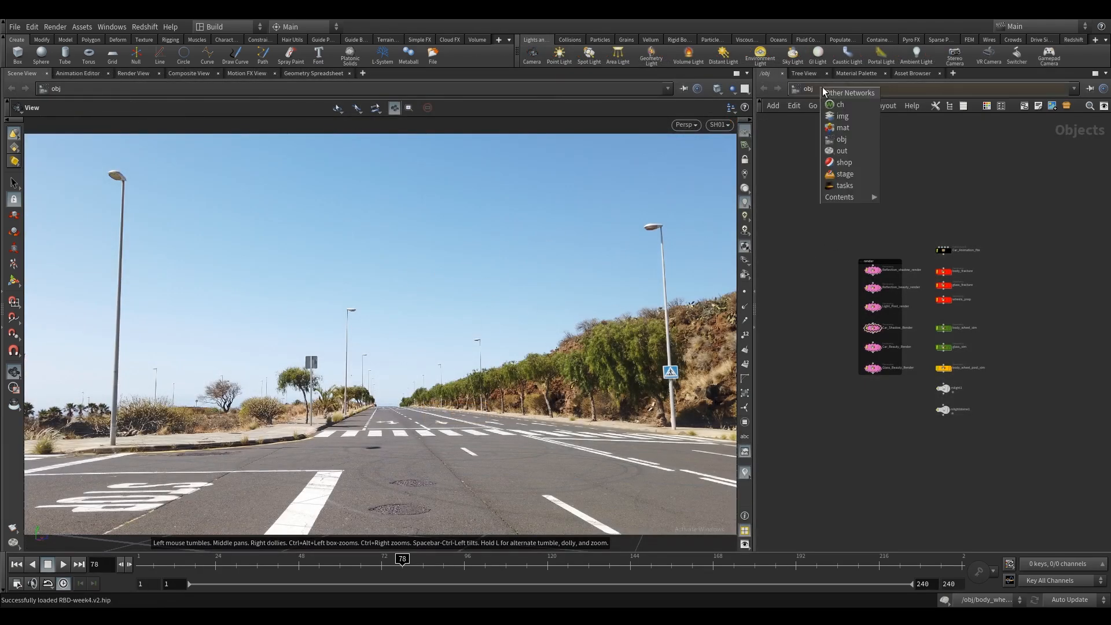
left_click(848, 149)
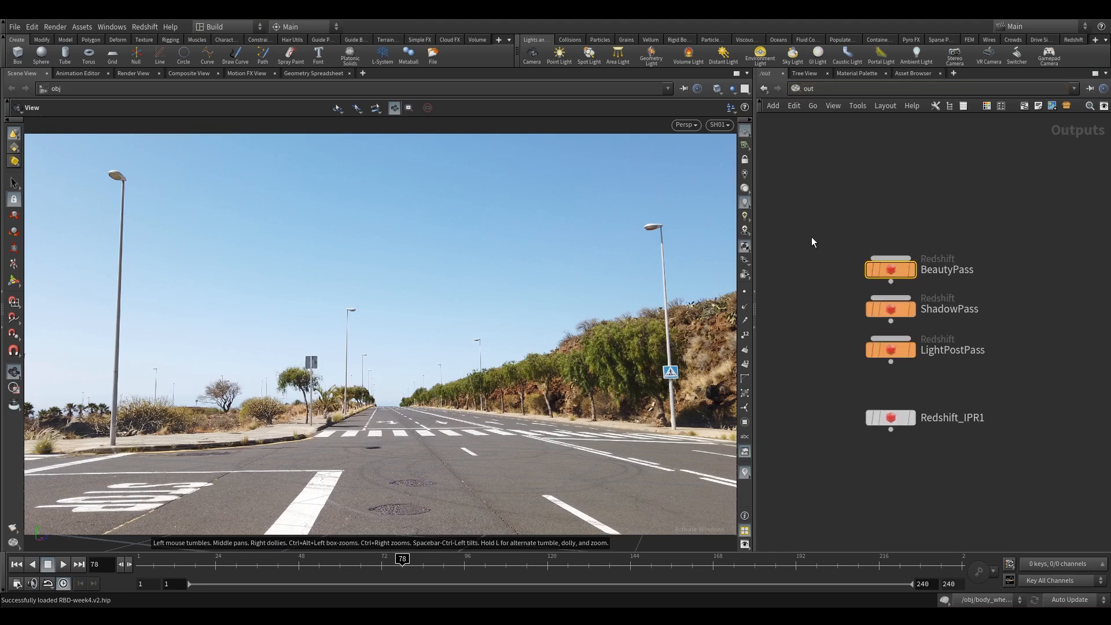
key("p")
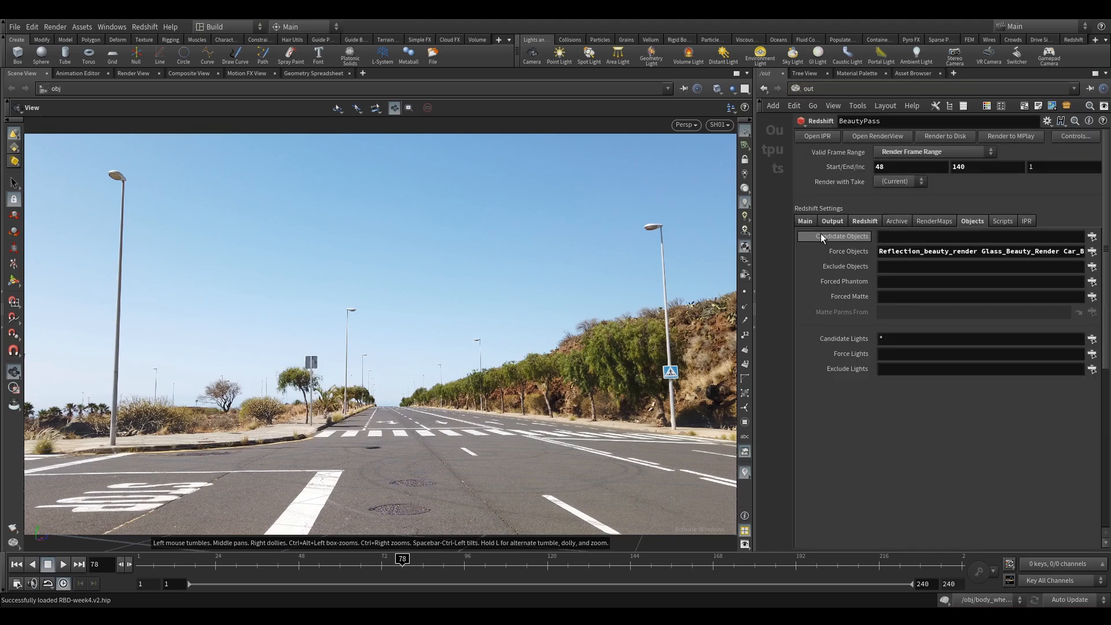
left_click(752, 307)
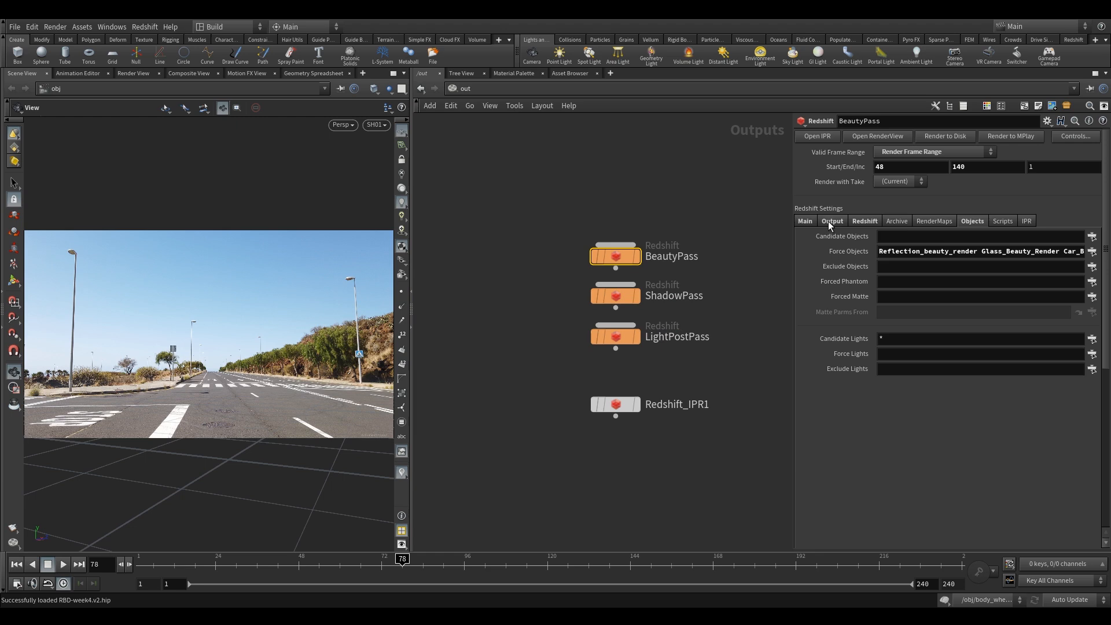
- Set the Resolution Scale of BeautyPass to 1/2 (Half Resolution)
left_click(804, 221)
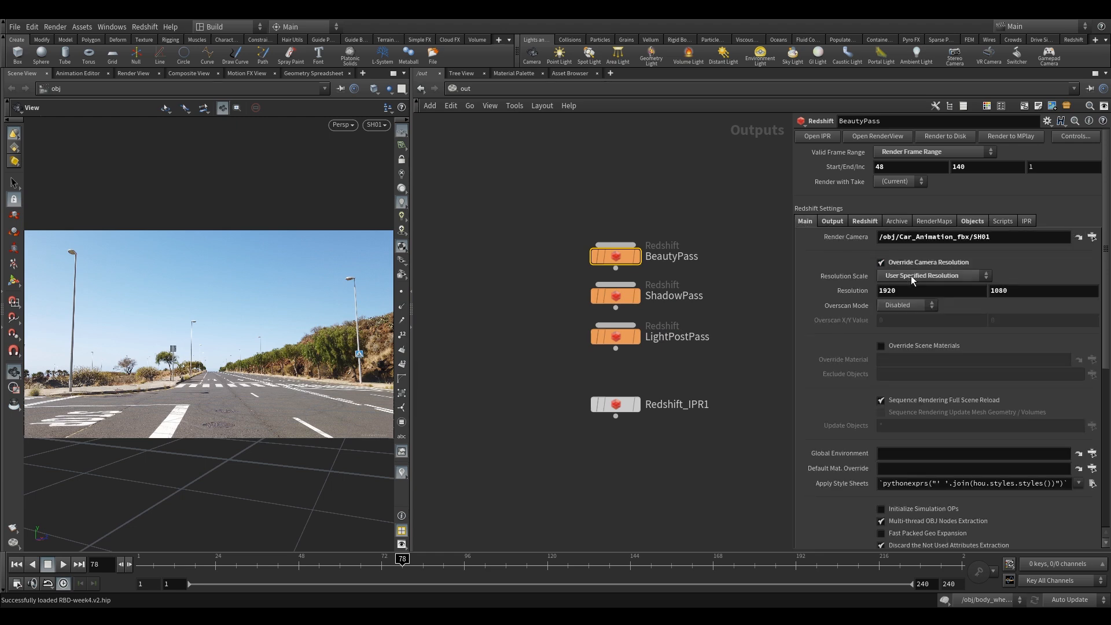
left_click(910, 276)
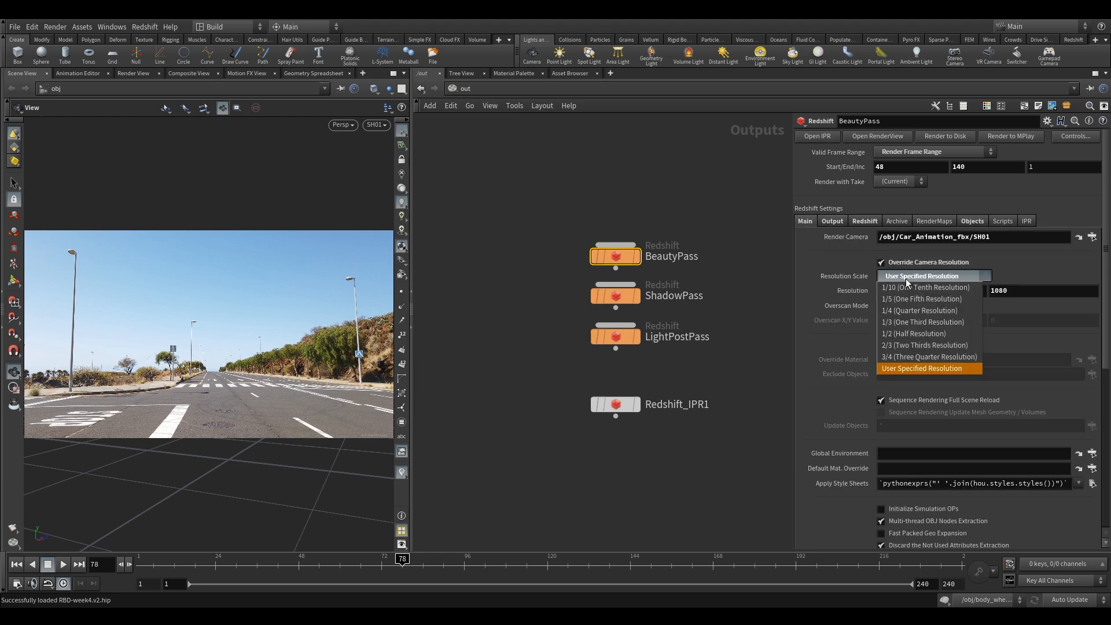
left_click(904, 334)
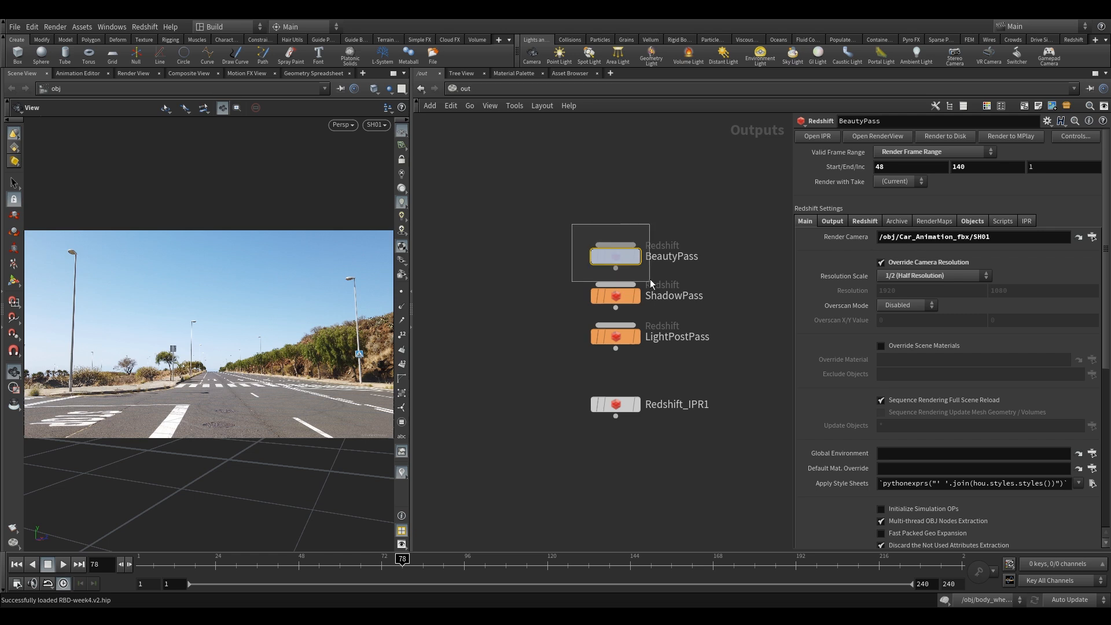
- Bring up the Redshift shelf tools and examine the red car in the IPR render
middle_click_drag(618, 139, 610, 170)
left_click(1075, 42)
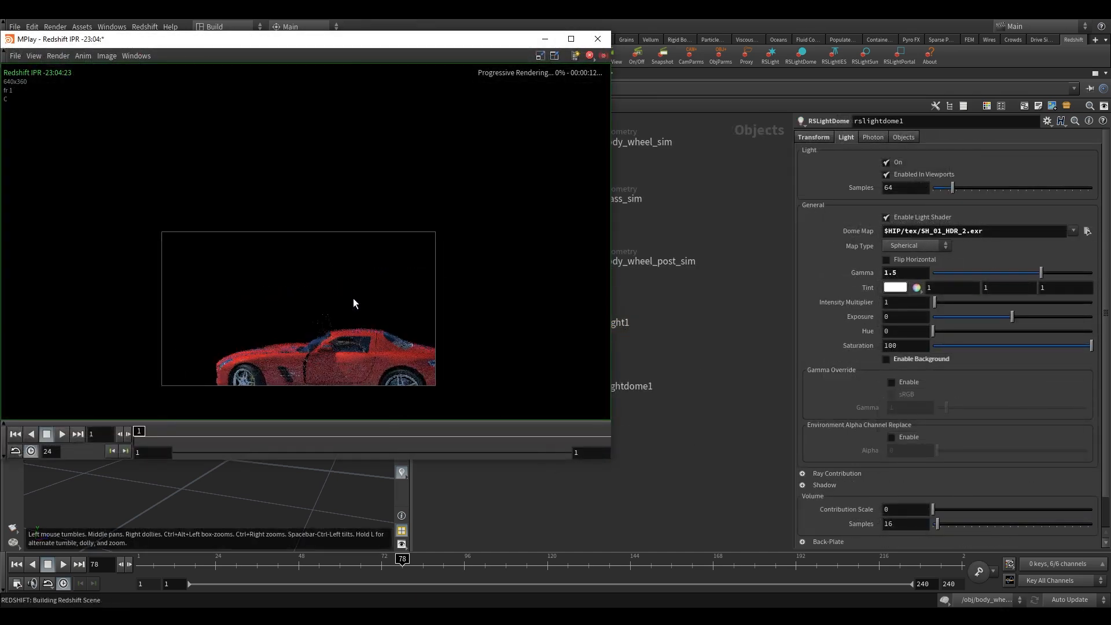
scroll(354, 304, "up", 3)
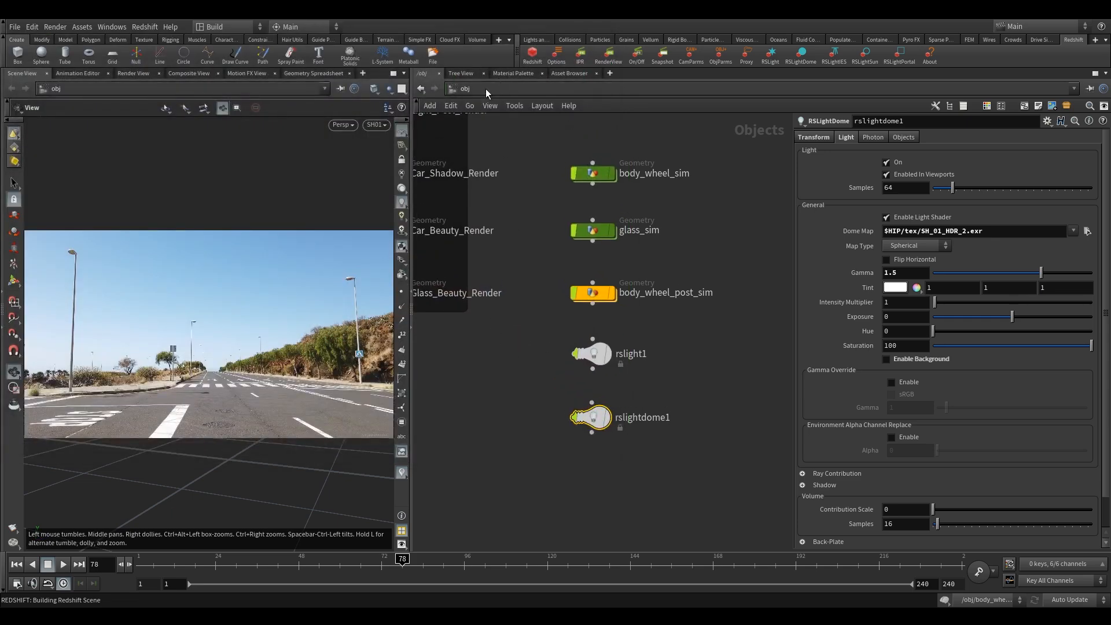
- Return to the out network and arrange ShadowPass, BeautyPass and LightPostPass side by side in one row
left_click(485, 88)
left_click(519, 145)
left_click_drag(535, 215, 680, 262)
left_click_drag(534, 304, 793, 262)
middle_click_drag(684, 327, 651, 315)
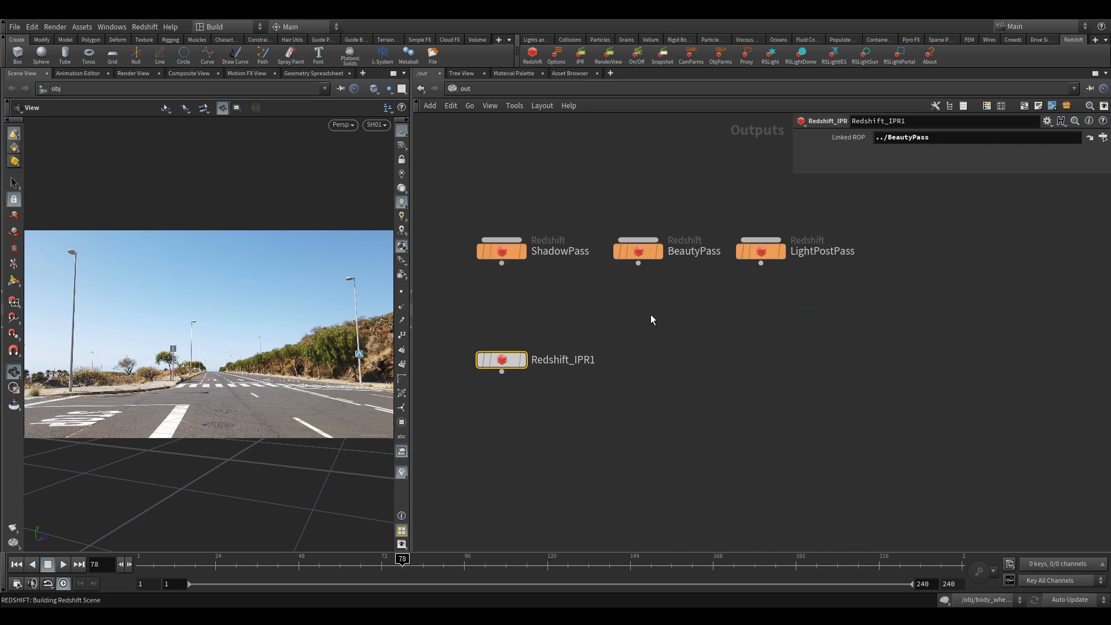
- Add a Merge node beneath the passes and connect ShadowPass, BeautyPass and LightPostPass to it
key("Tab")
type("m")
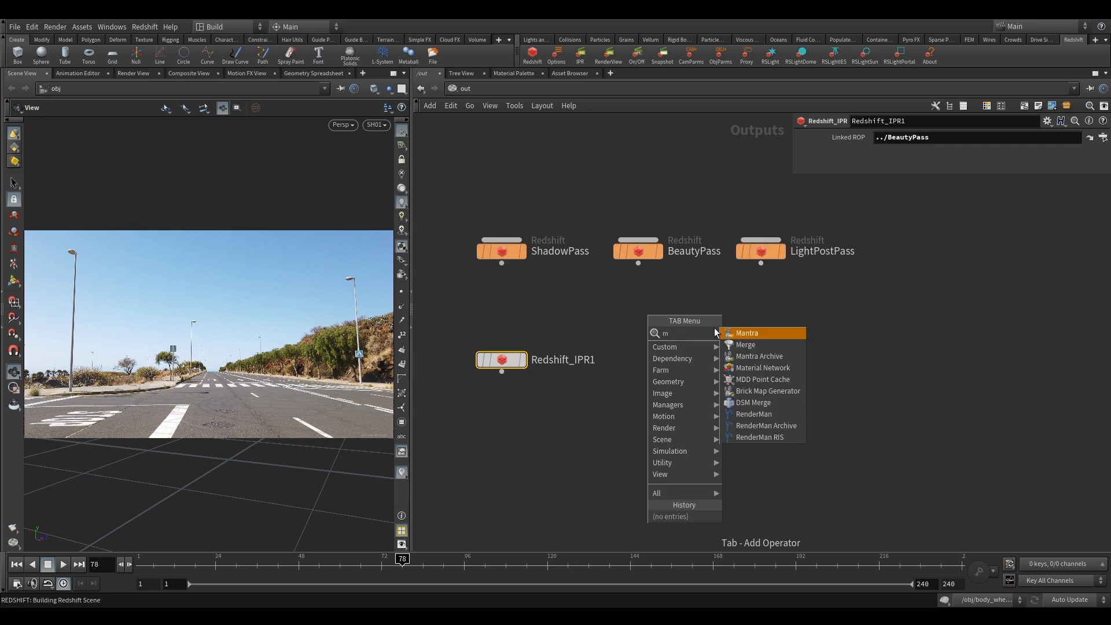
left_click(745, 344)
left_click(661, 334)
left_click_drag(446, 203, 866, 314)
left_click_drag(760, 263, 651, 332)
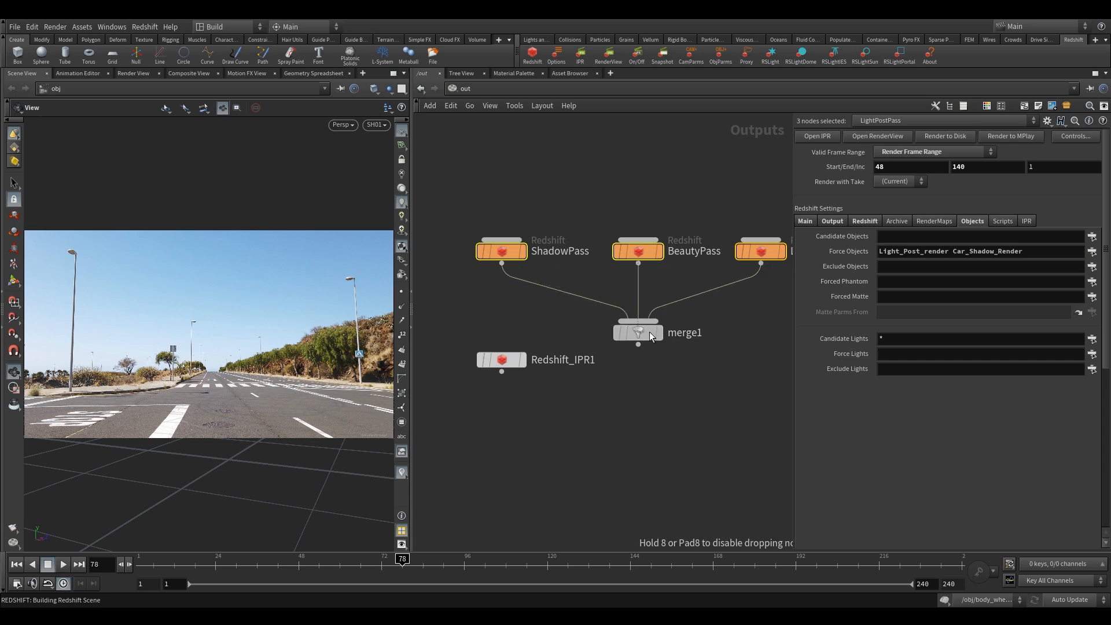
- Move Redshift_IPR1 directly beneath the merge node and display the merge node's parameters
key("h")
left_click_drag(522, 310, 603, 359)
left_click(591, 298)
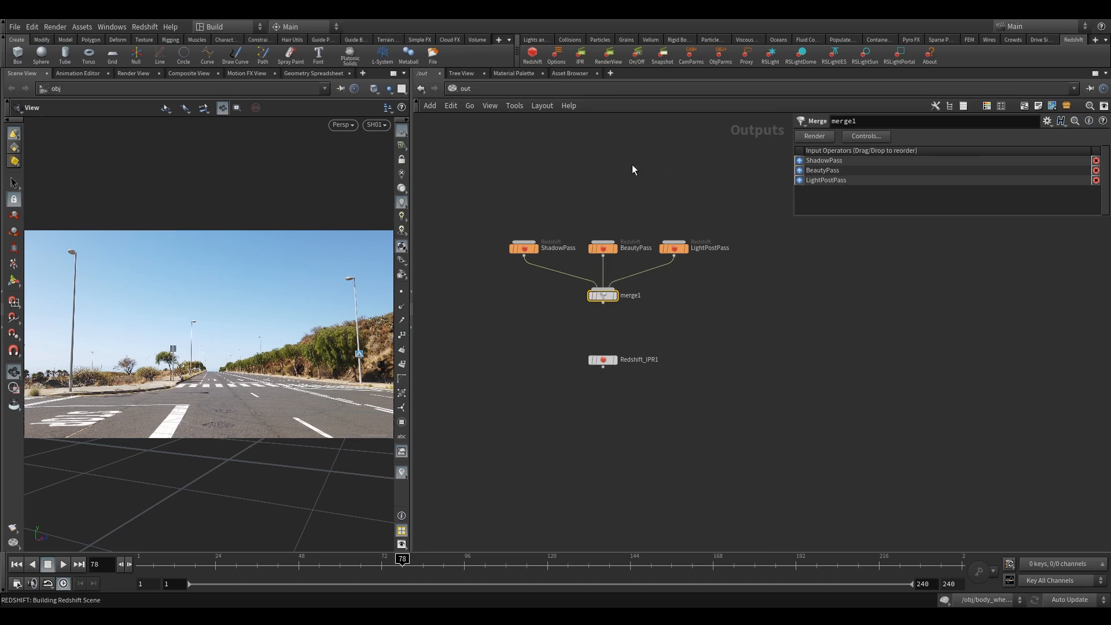
- Select ShadowPass, BeautyPass and LightPostPass together
middle_click_drag(637, 166, 618, 203)
mouse_move(484, 224)
left_mouse_down()
mouse_move(546, 279)
mouse_move(724, 311)
left_mouse_up()
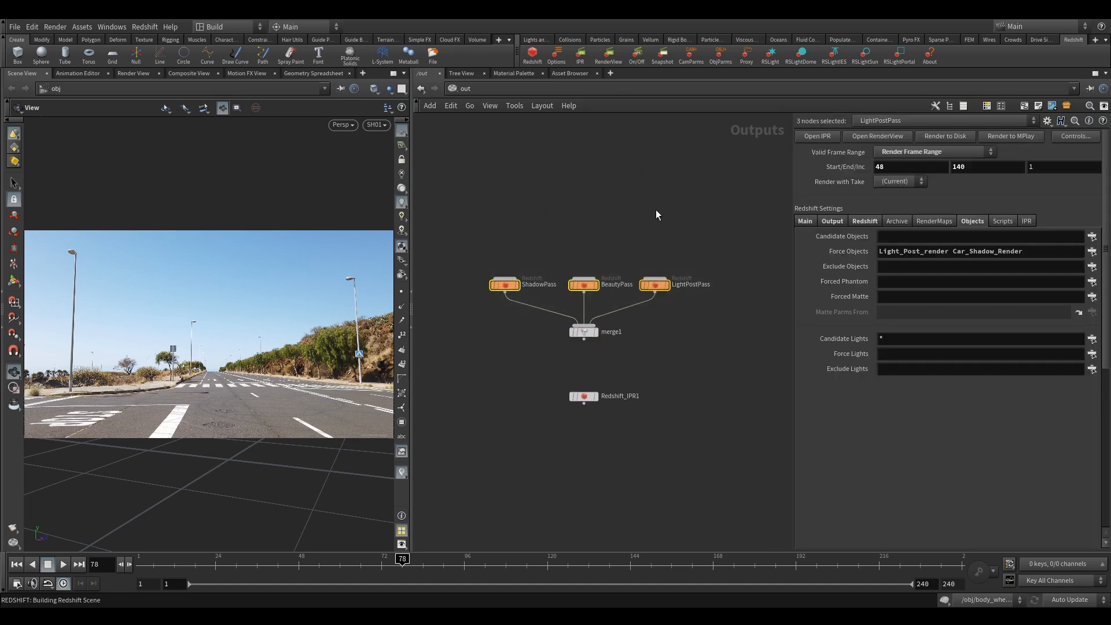
middle_click_drag(655, 211, 644, 244)
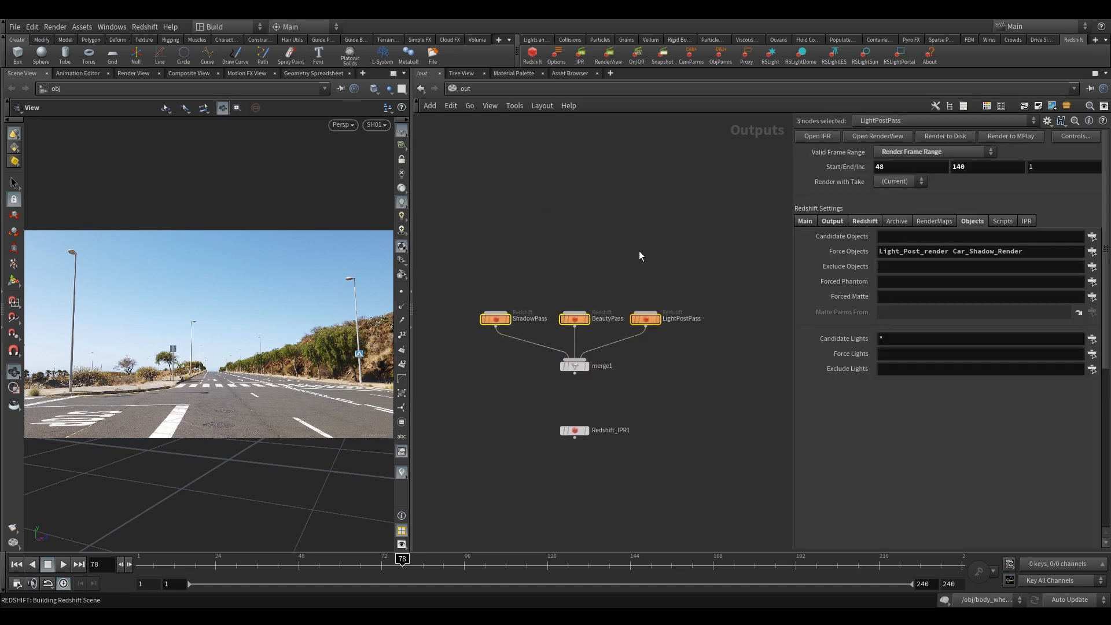
- Set the render frame range of ShadowPass, BeautyPass and LightPostPass to start at 75 and end at 85
left_click(901, 168)
left_click_drag(621, 390, 548, 351)
left_click_drag(501, 304, 683, 347)
type("75")
key("Tab")
type("85")
left_click(666, 220)
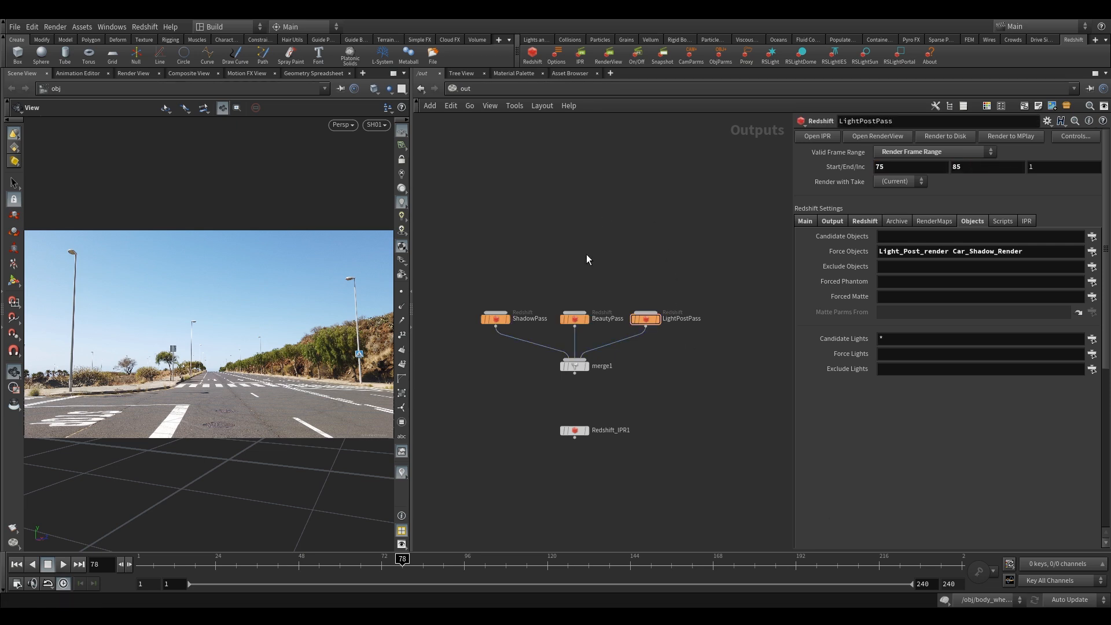
key("h")
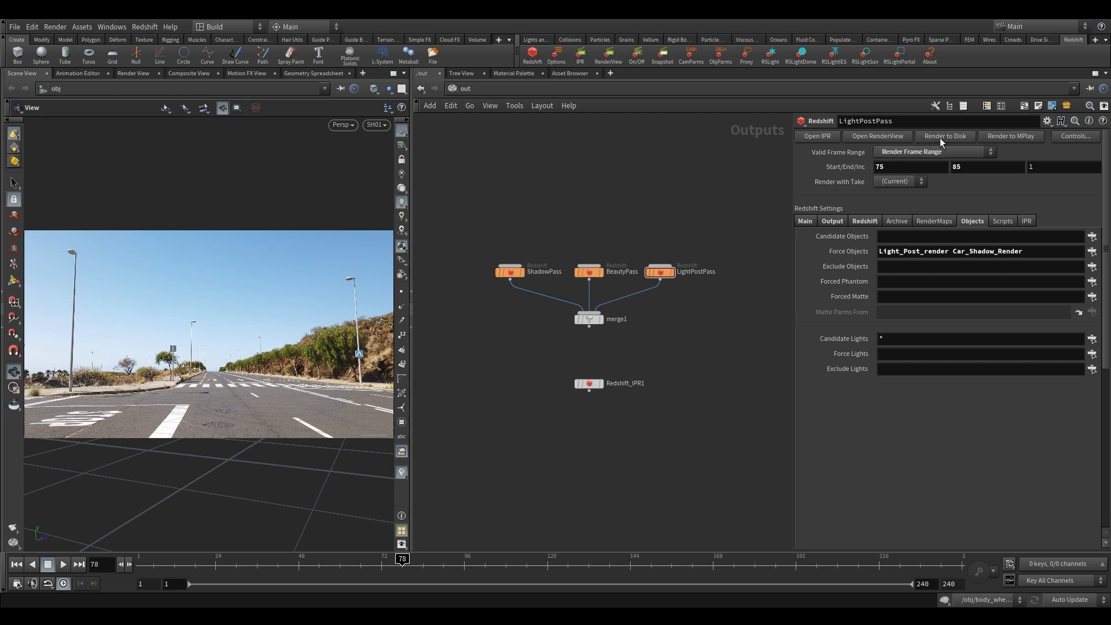
- Review the merge node's input operators and the parameters of the passes connected to it
left_click(589, 319)
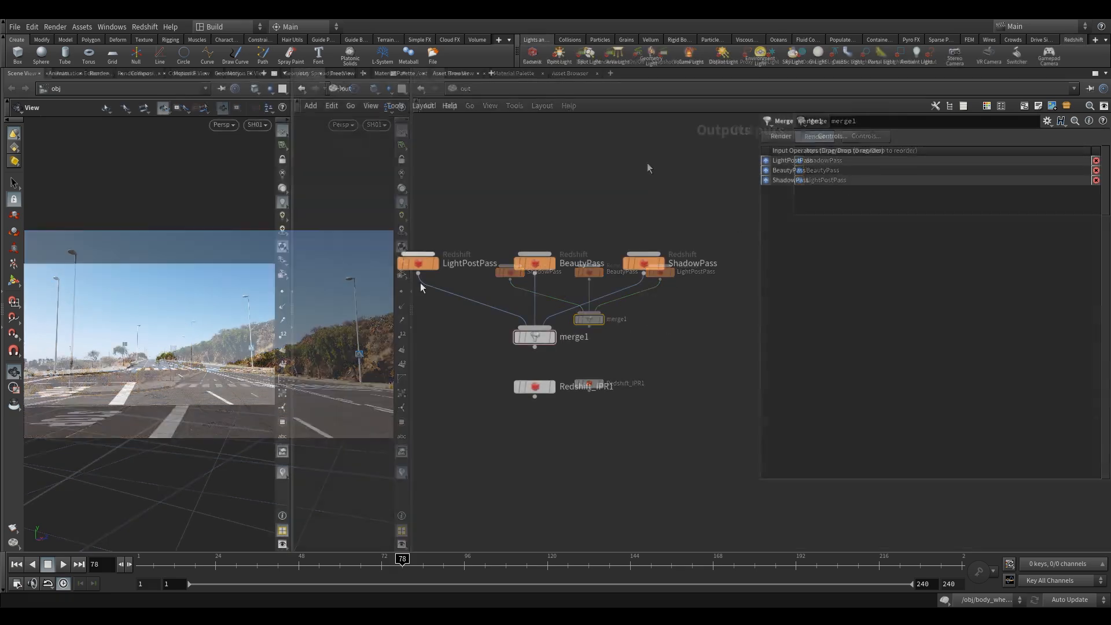
left_click_drag(429, 298, 571, 334)
left_click_drag(392, 196, 479, 302)
left_click(533, 264)
left_click(643, 263)
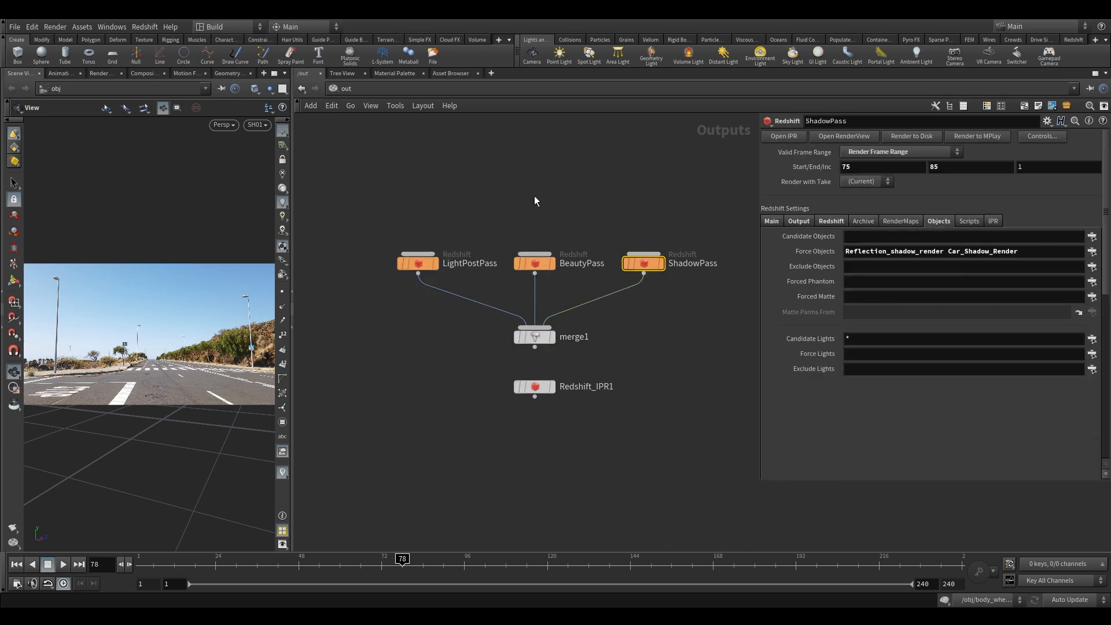
left_click(526, 336)
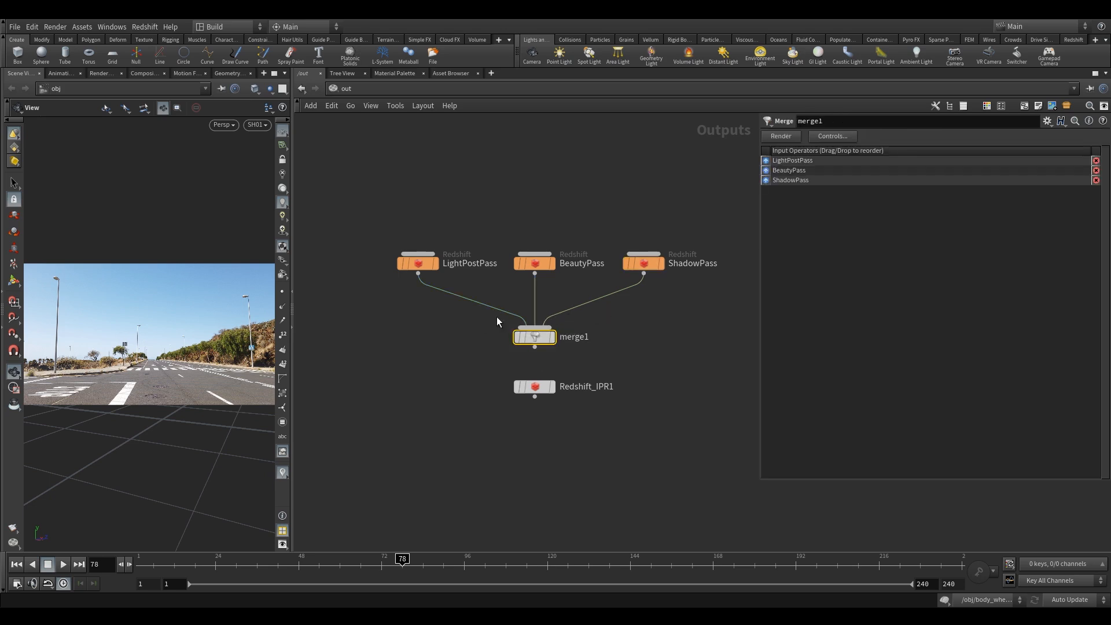
- Cut the wires from LightPostPass, BeautyPass and ShadowPass to the merge node and delete the merge node
key("y")
left_click_drag(479, 318, 686, 317)
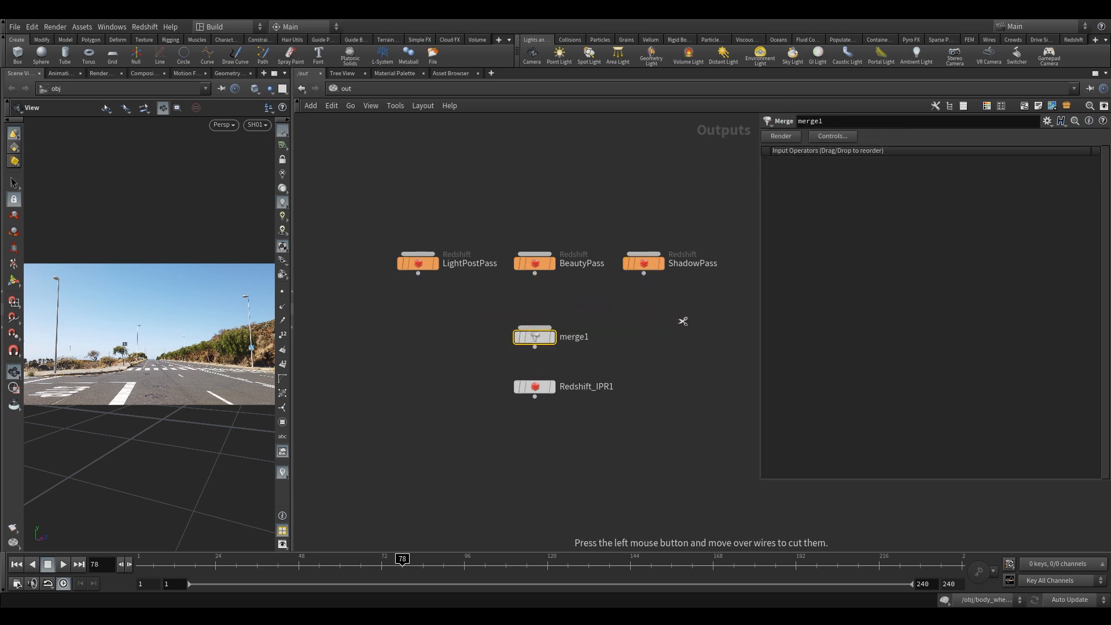
left_click_drag(496, 317, 589, 382)
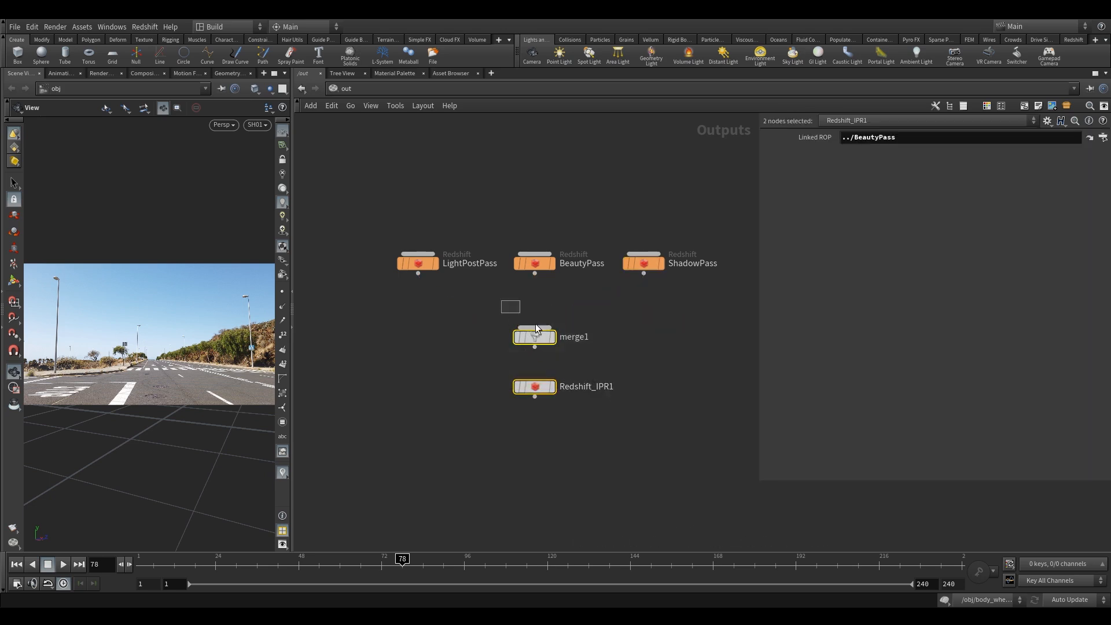
key("Delete")
- Display the render parameters of LightPostPass, BeautyPass and ShadowPass one after another
left_click(417, 263)
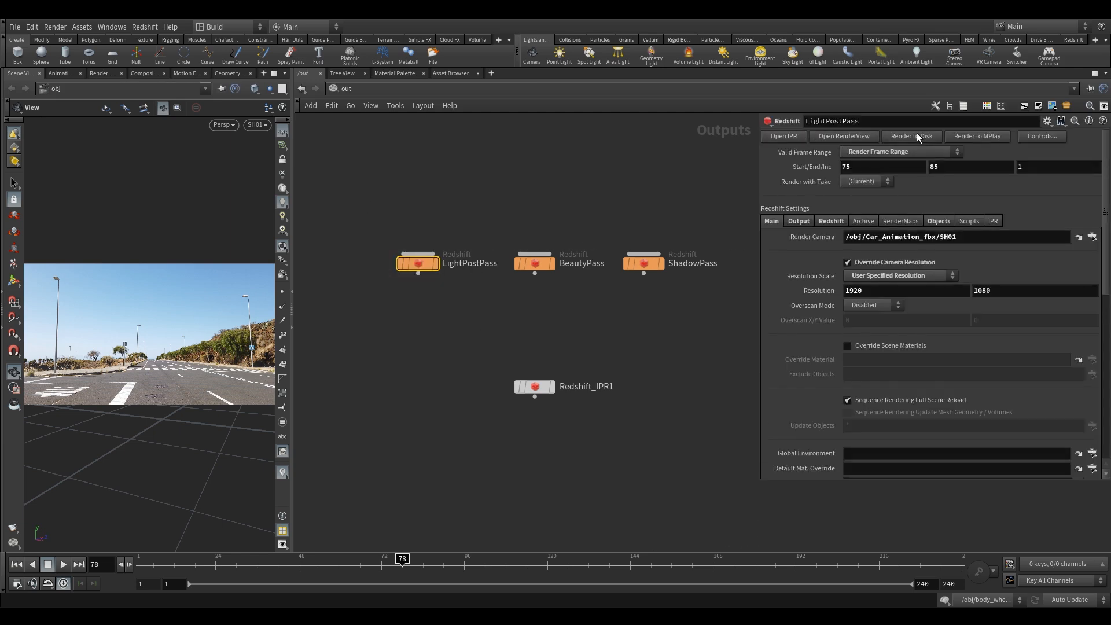
left_click_drag(509, 186, 563, 279)
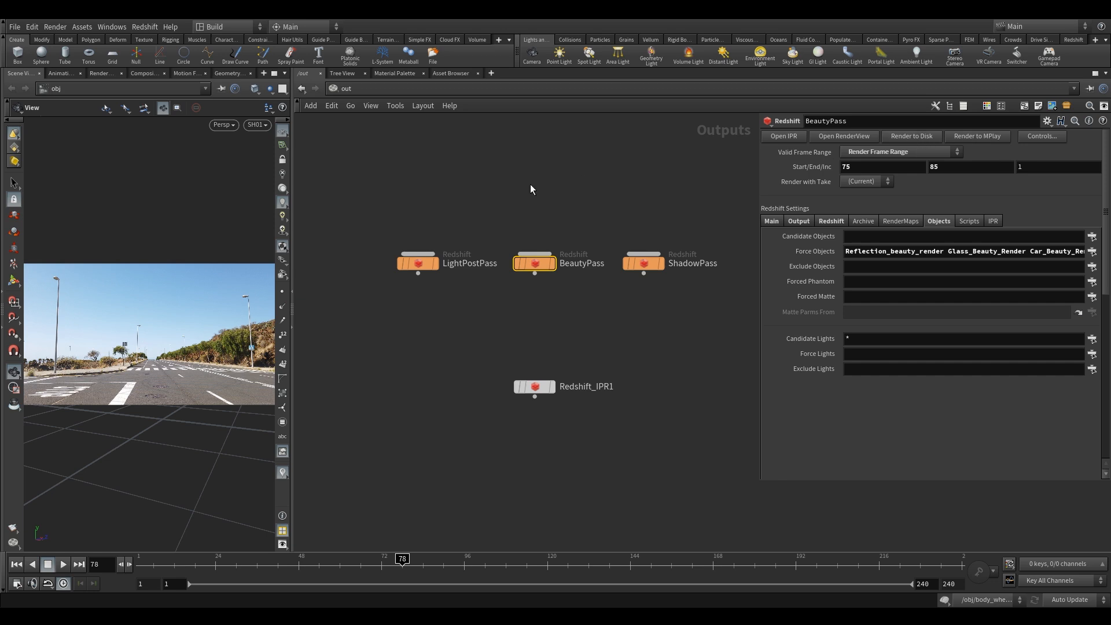
middle_click_drag(666, 307, 637, 304)
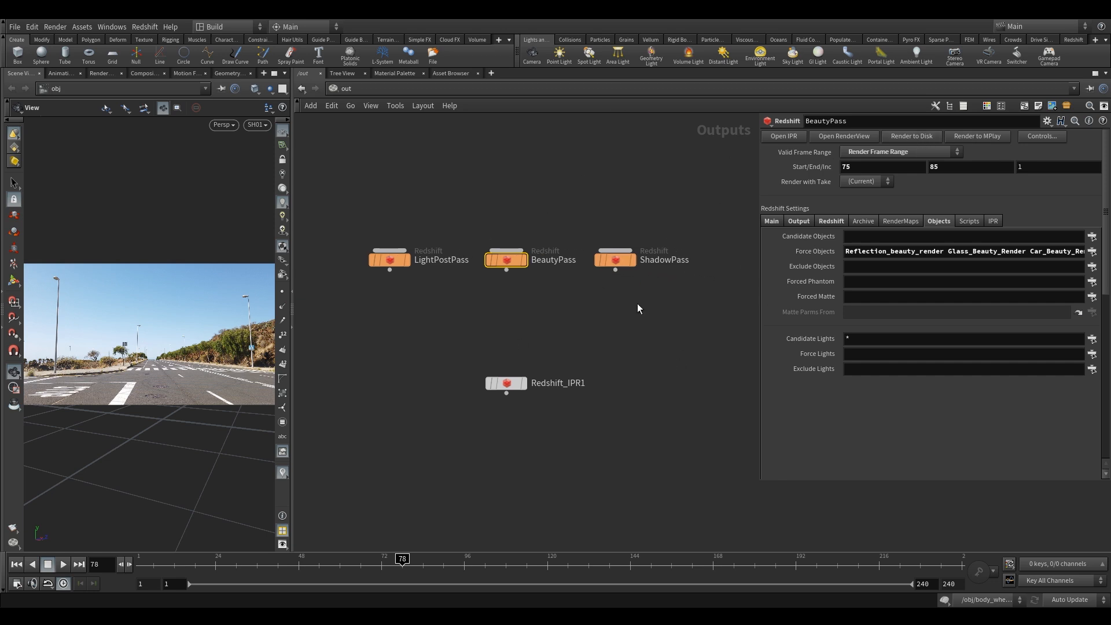
left_click_drag(571, 186, 642, 319)
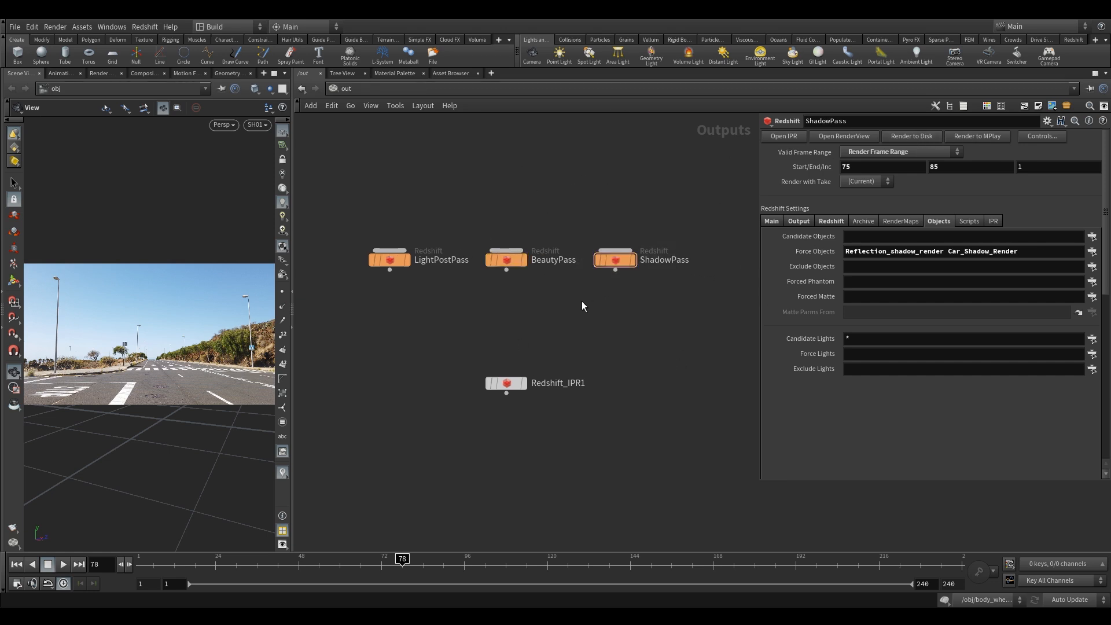